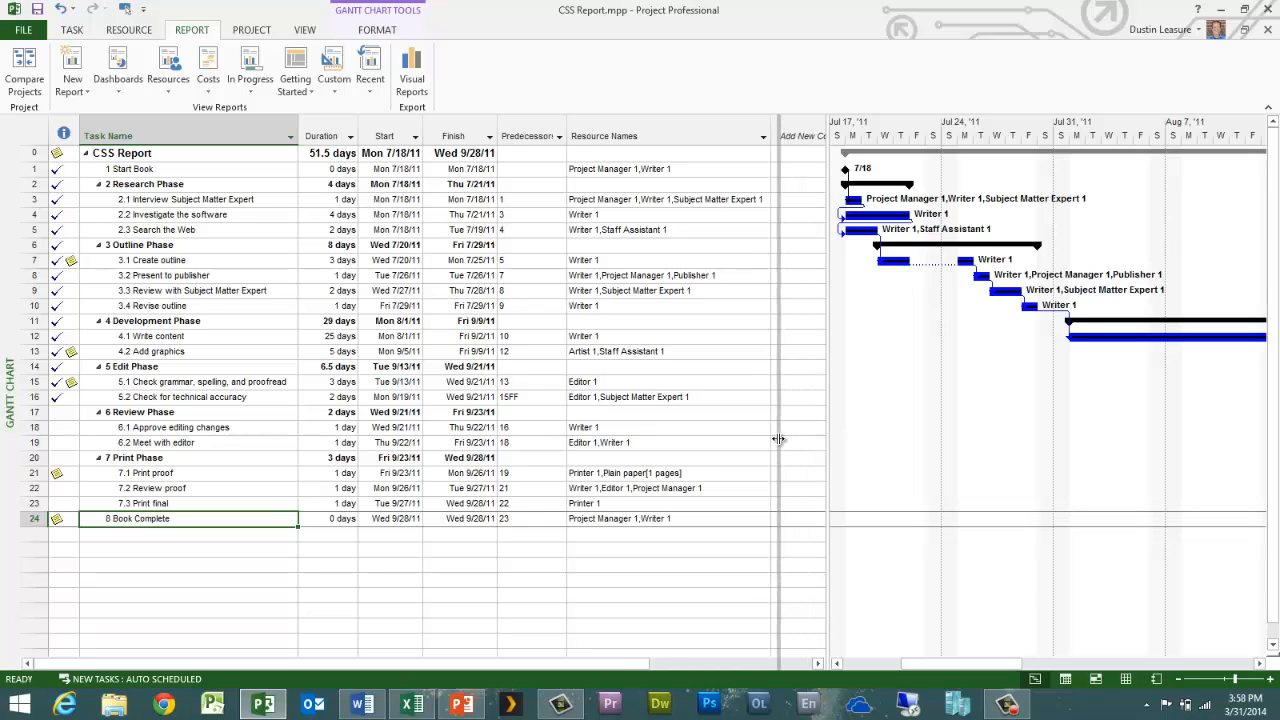
Step: Display the Project Overview dashboard report for the CSS Report project and look through its contents
left_click(165, 397)
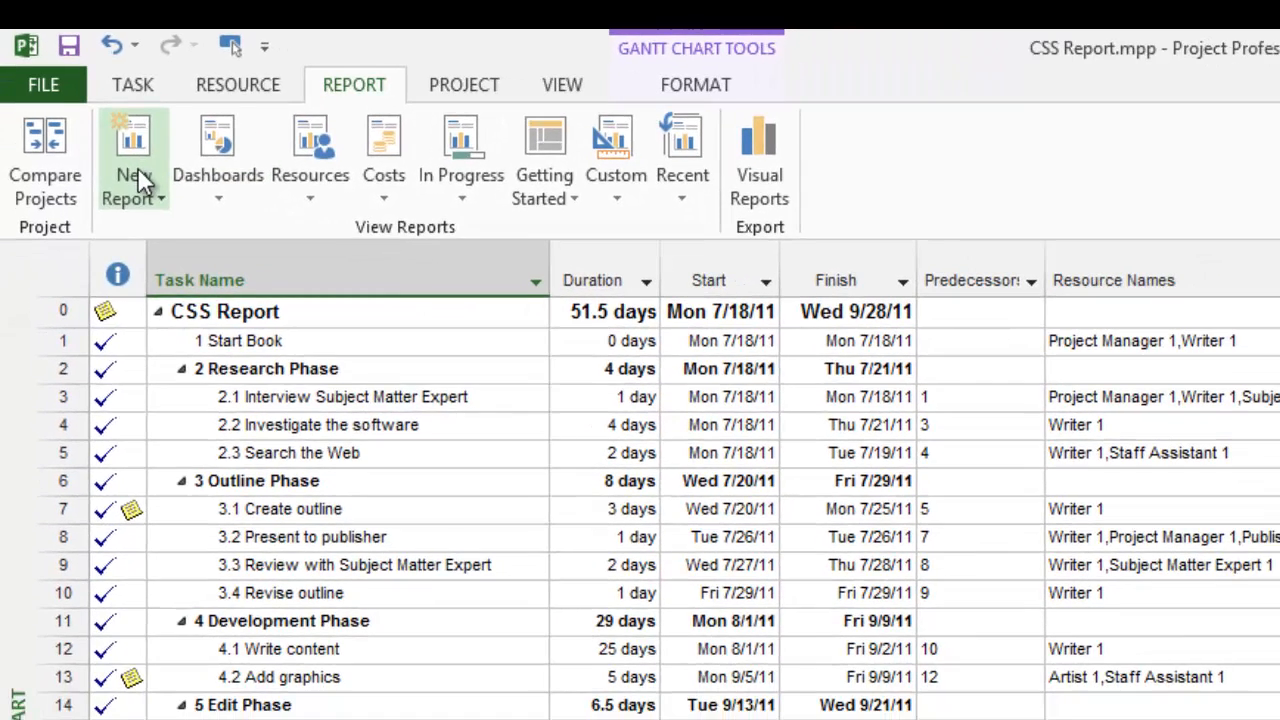
left_click(188, 230)
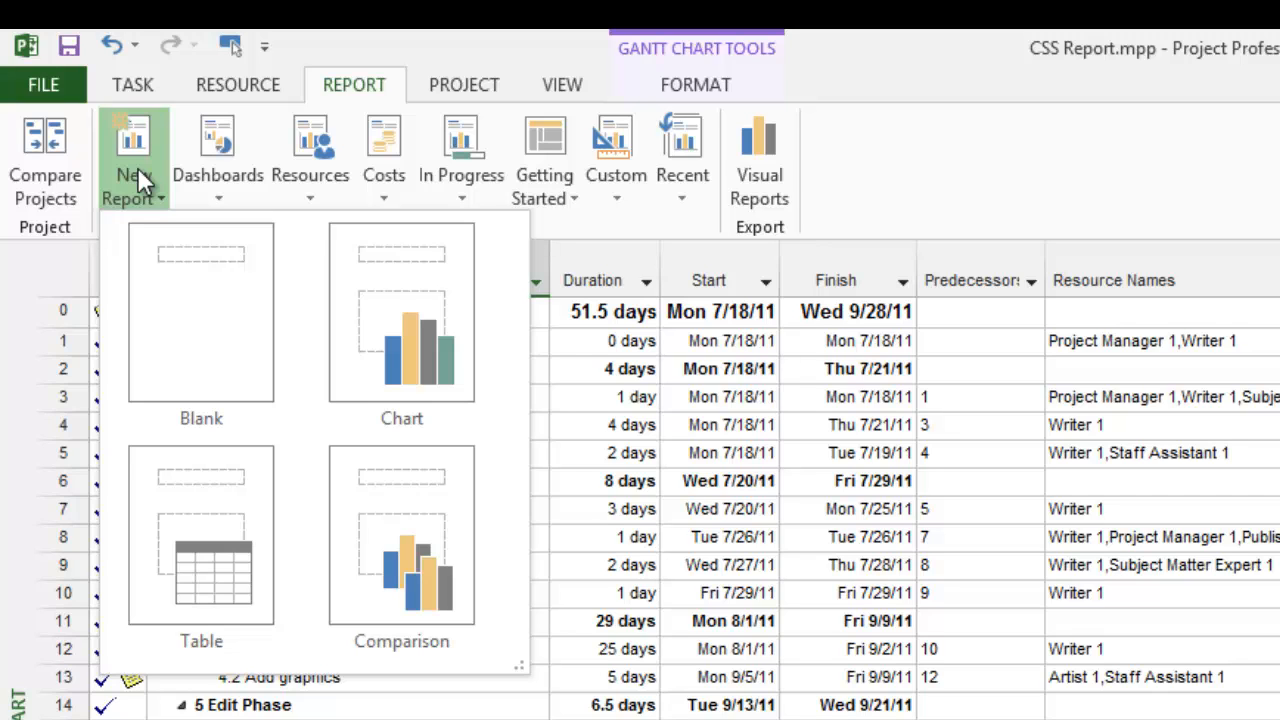
left_click(213, 176)
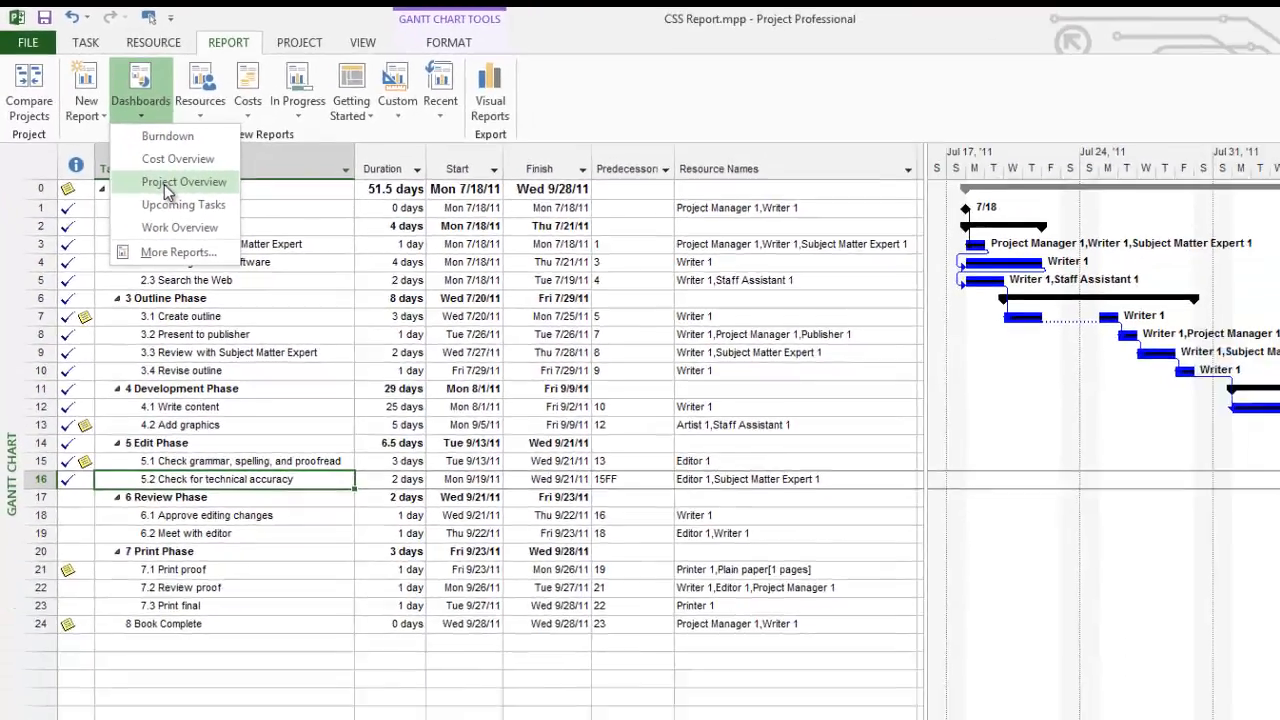
left_click(254, 303)
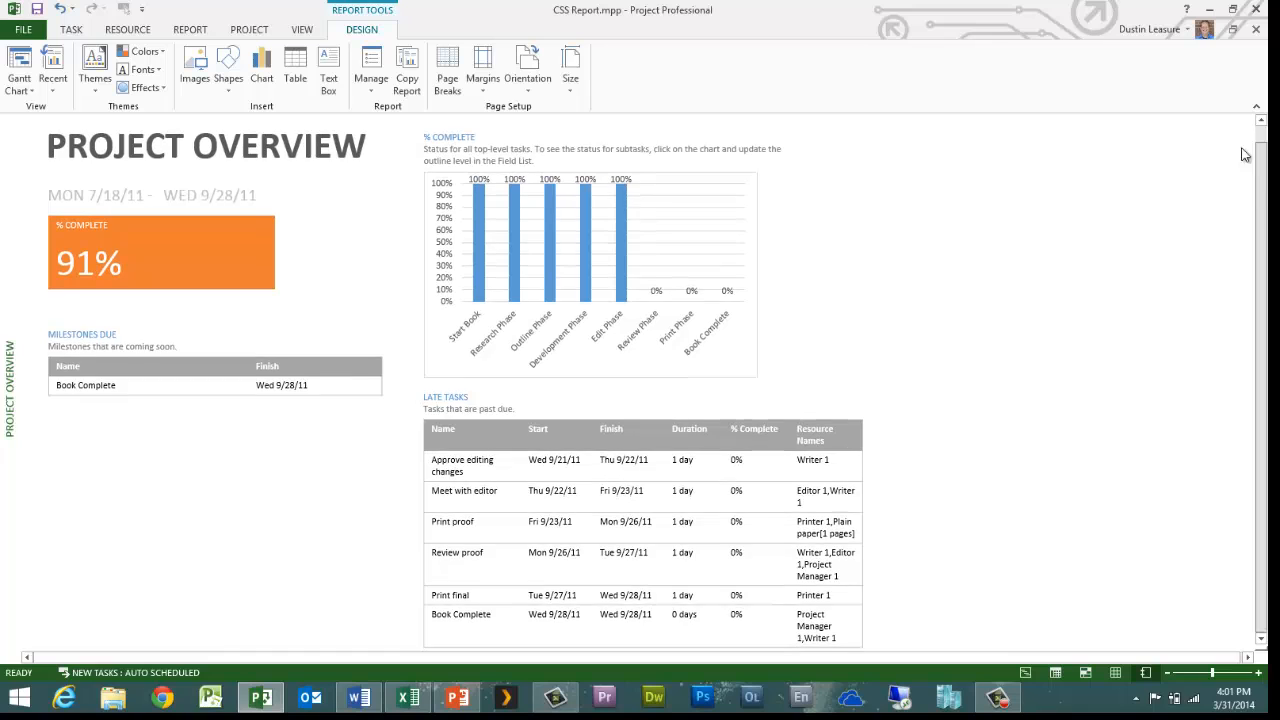
scroll(140, 236, "up", 1)
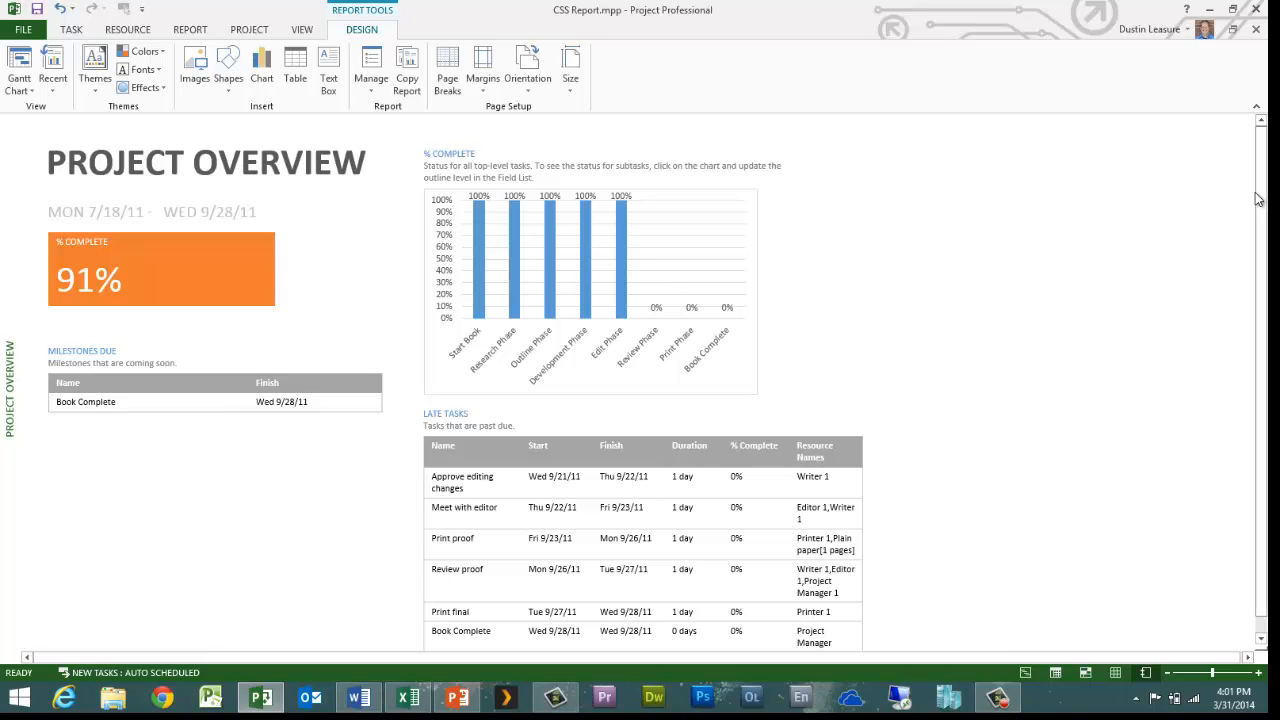
scroll(1258, 199, "down", 1)
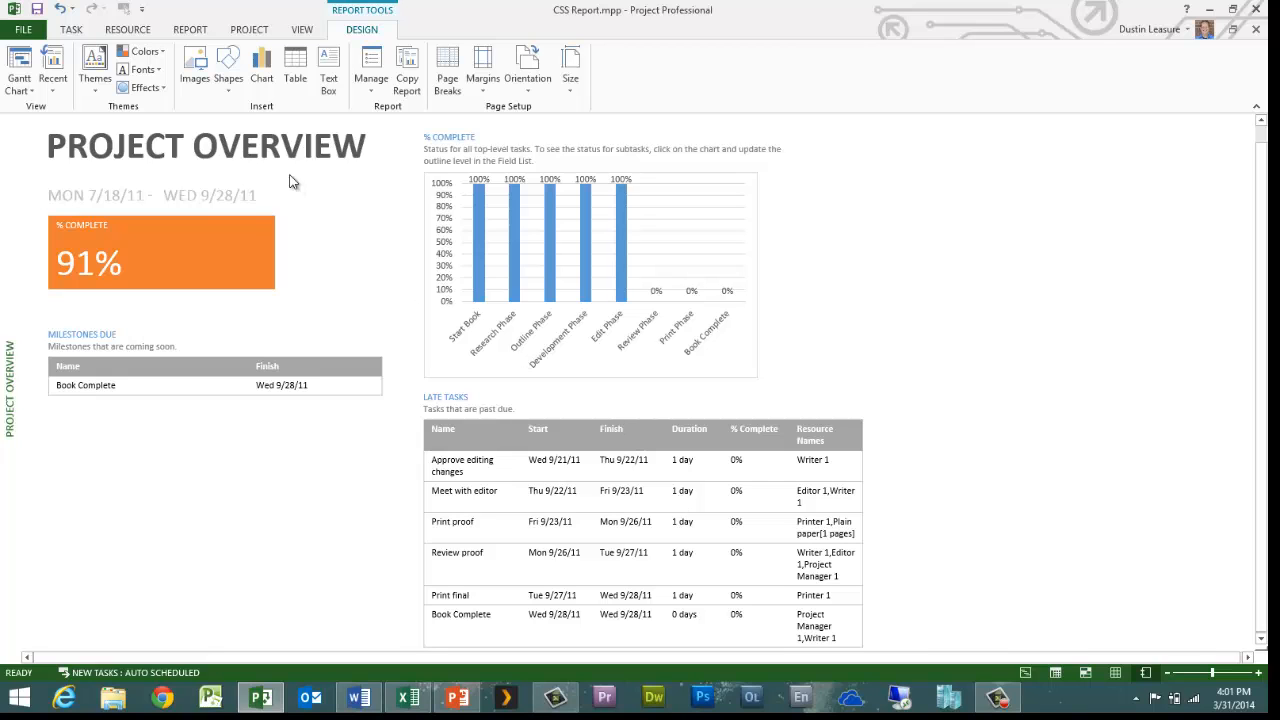
Step: Display the Burndown dashboard report to view the work and task burndown charts
left_click(190, 30)
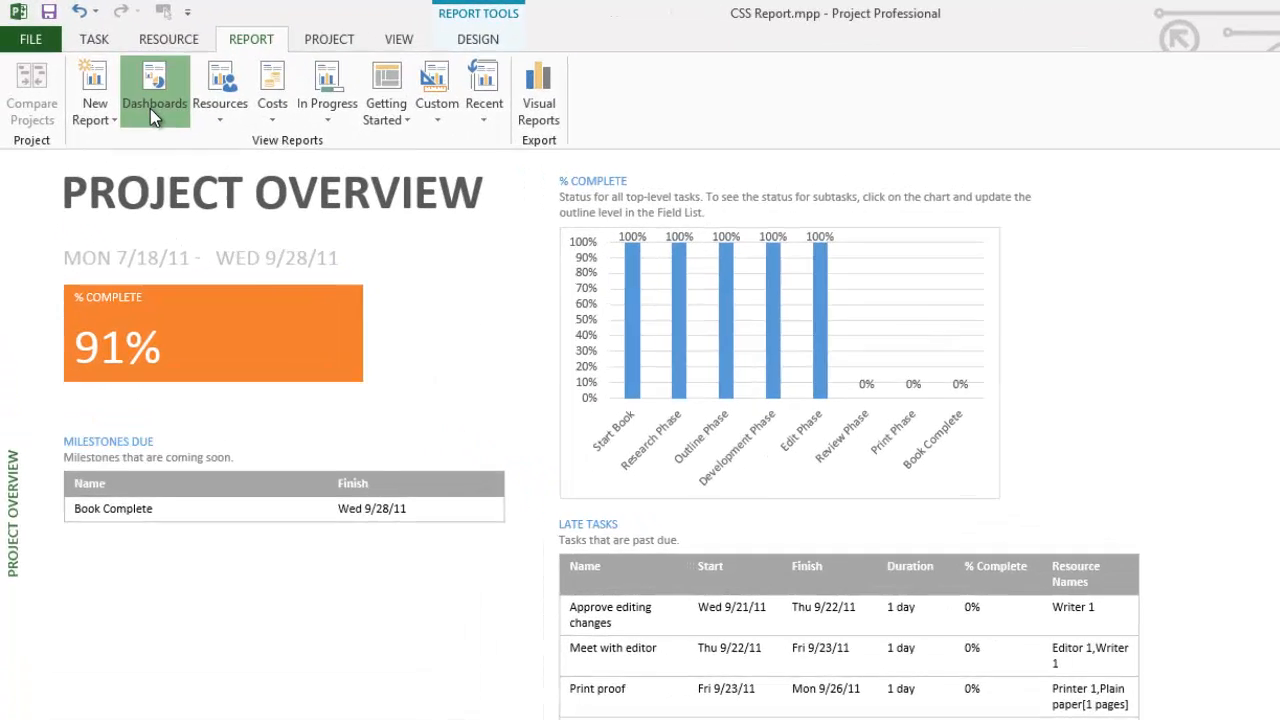
left_click(114, 80)
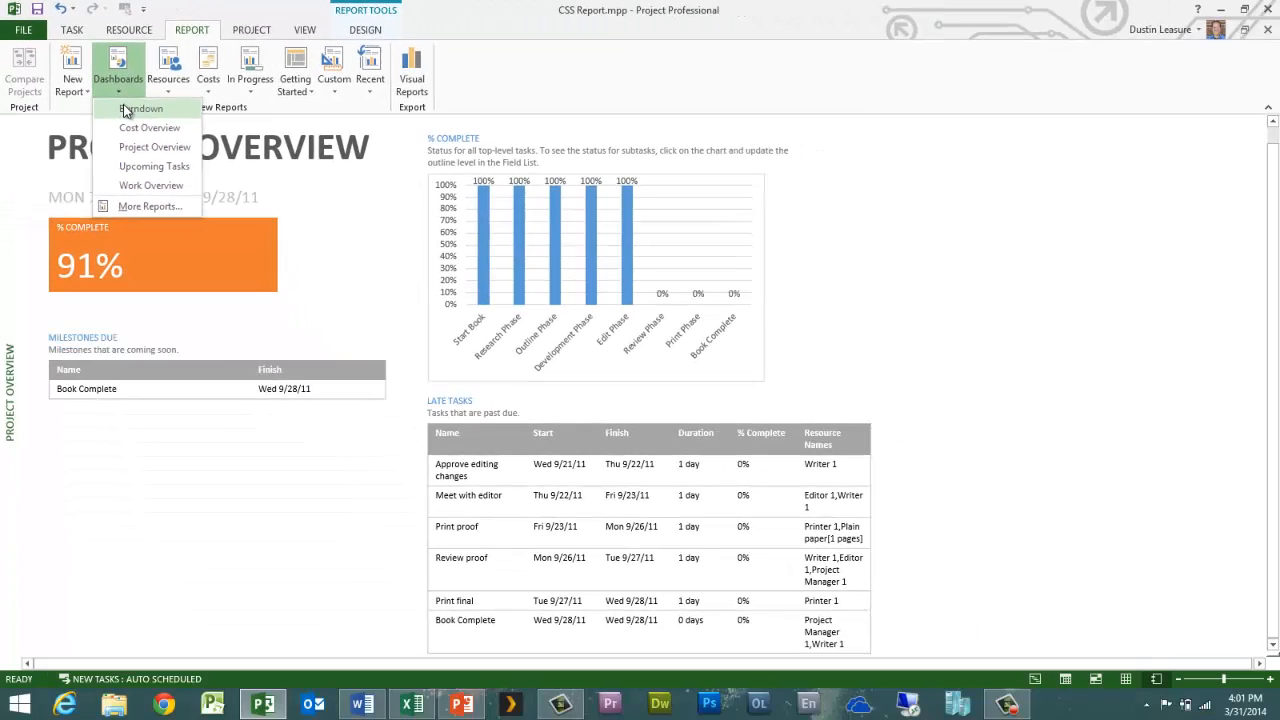
left_click(125, 111)
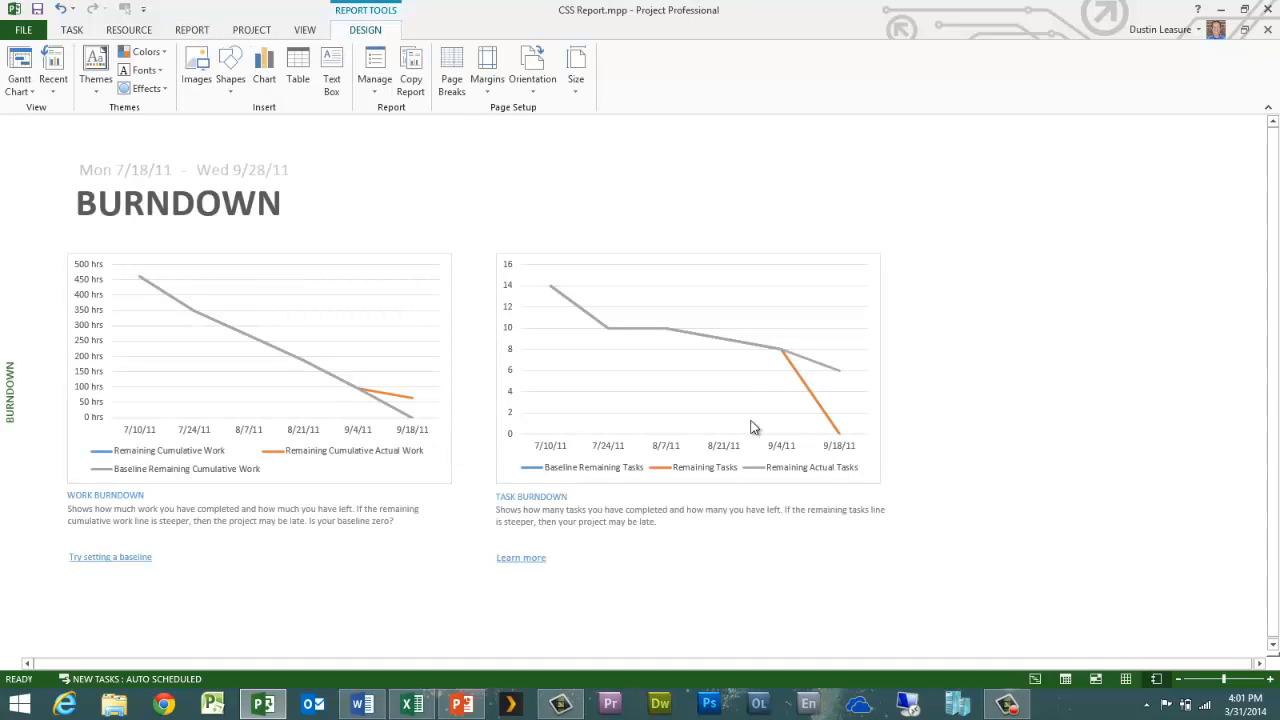
Step: Display the Cost Overview dashboard report to view the project's cost figures and charts
left_click(192, 32)
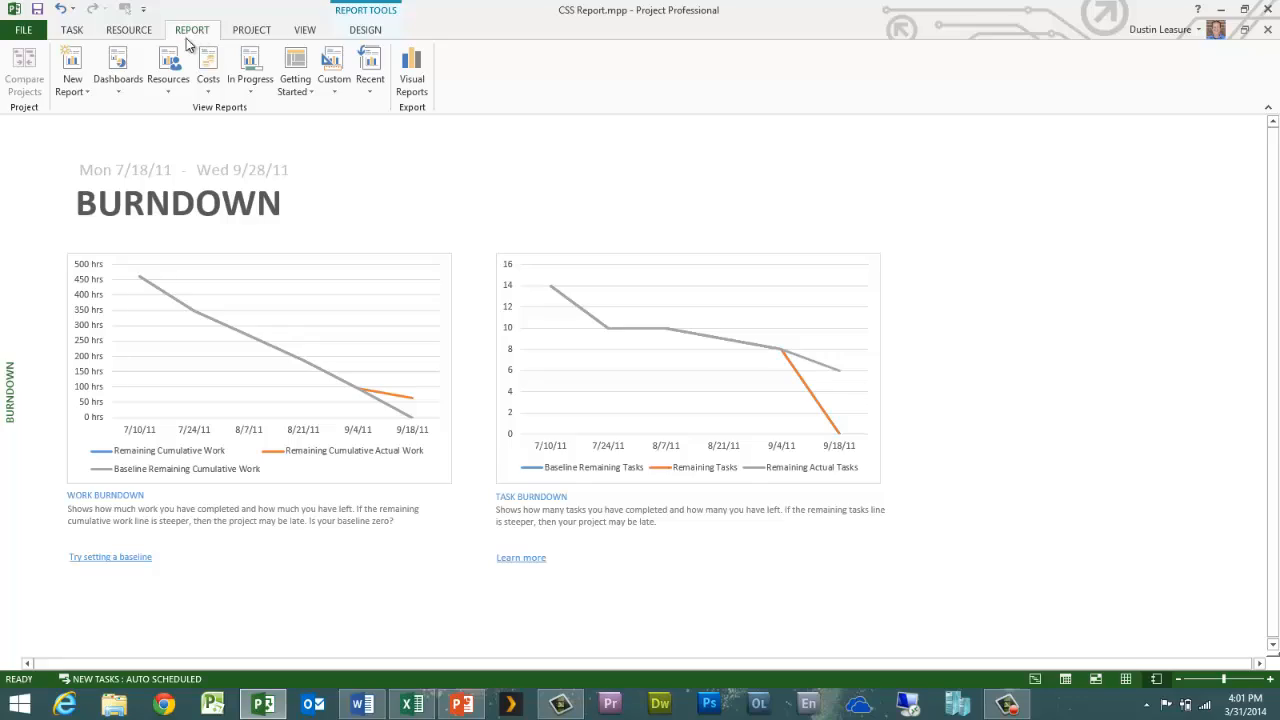
left_click(118, 75)
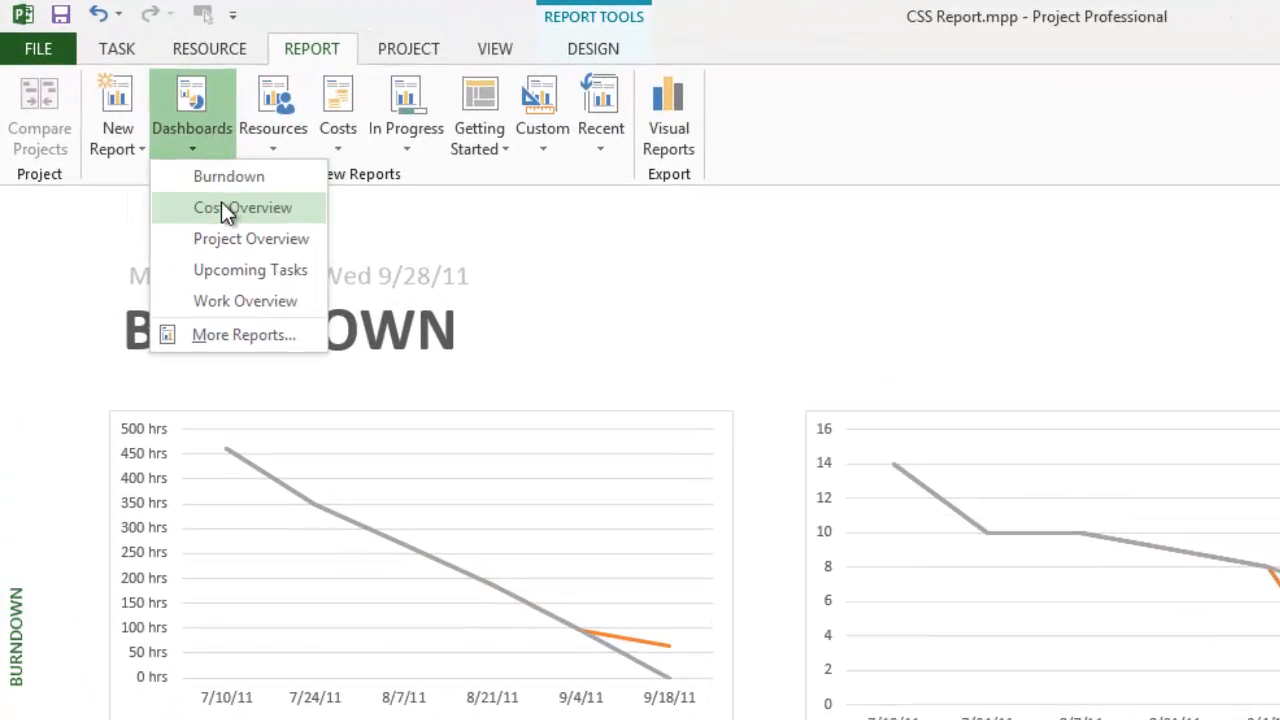
left_click(221, 208)
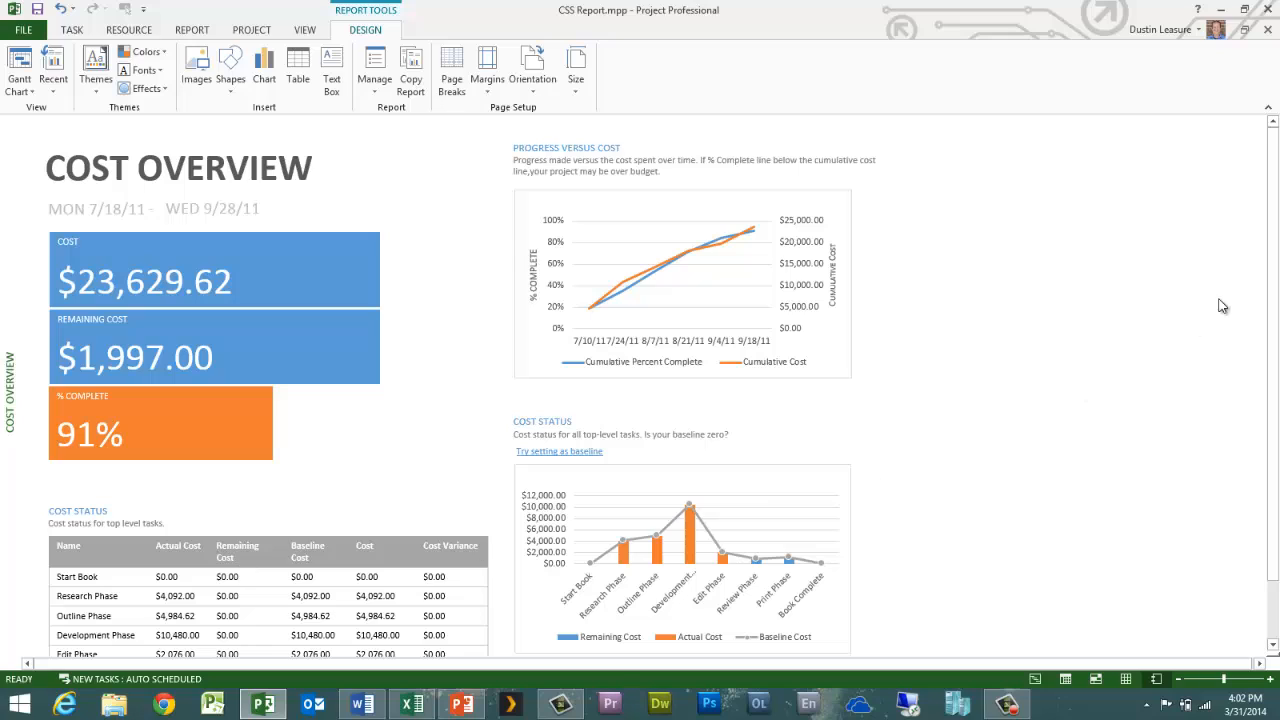
mouse_move(1274, 236)
left_mouse_down()
mouse_move(1274, 312)
mouse_move(1279, 238)
left_mouse_up()
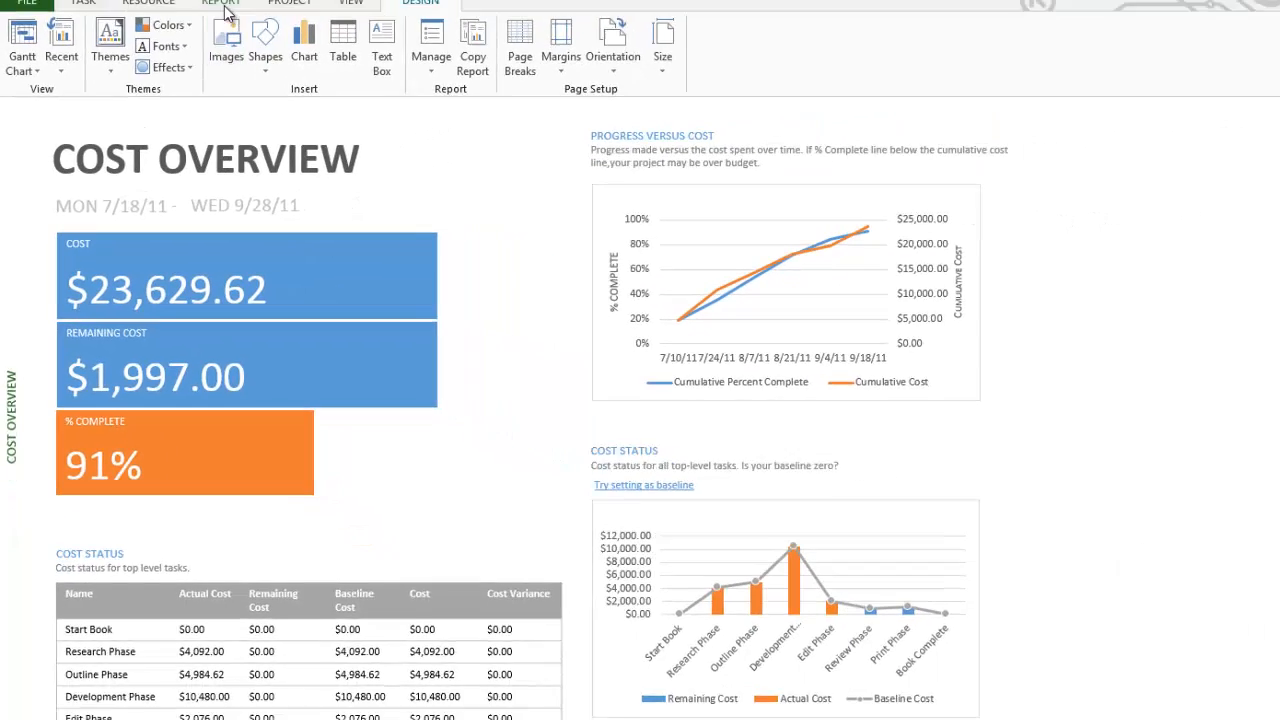
Step: Display the Upcoming Tasks dashboard report to view remaining tasks and tasks starting soon
left_click(222, 5)
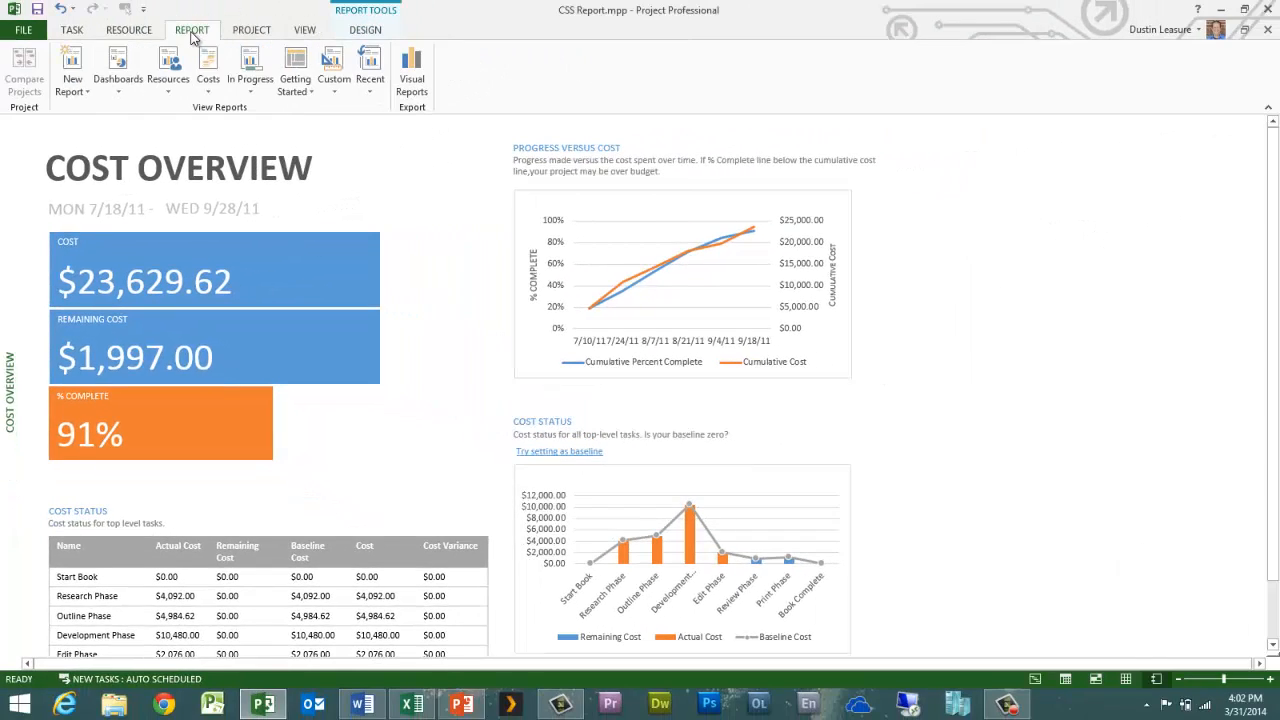
left_click(140, 62)
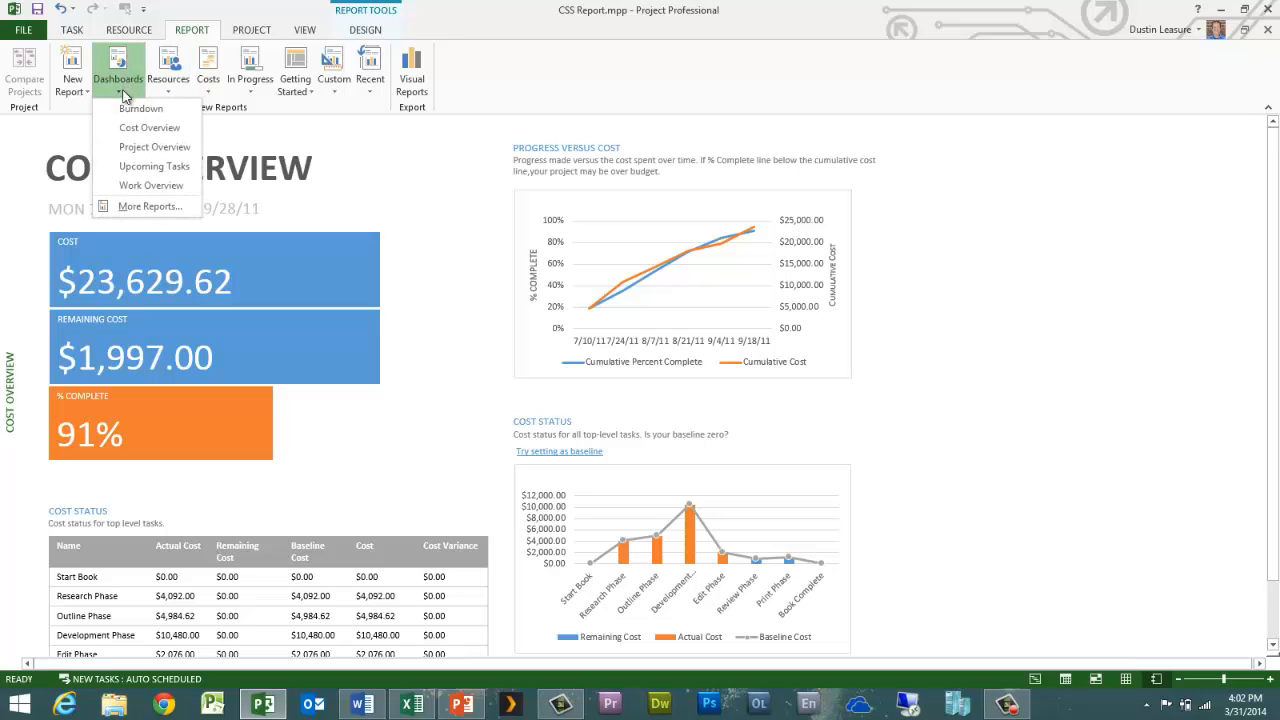
left_click(156, 165)
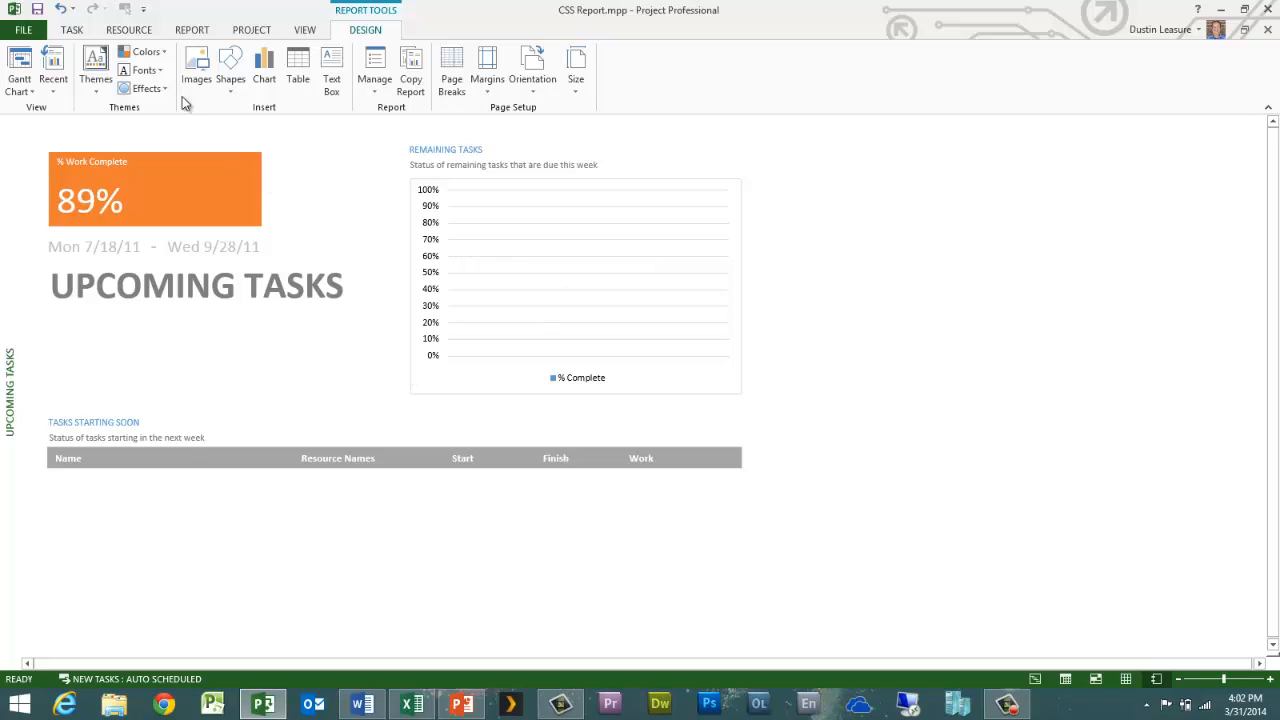
Step: Display the Work Overview dashboard report to view the work burndown and work stats
left_click(191, 30)
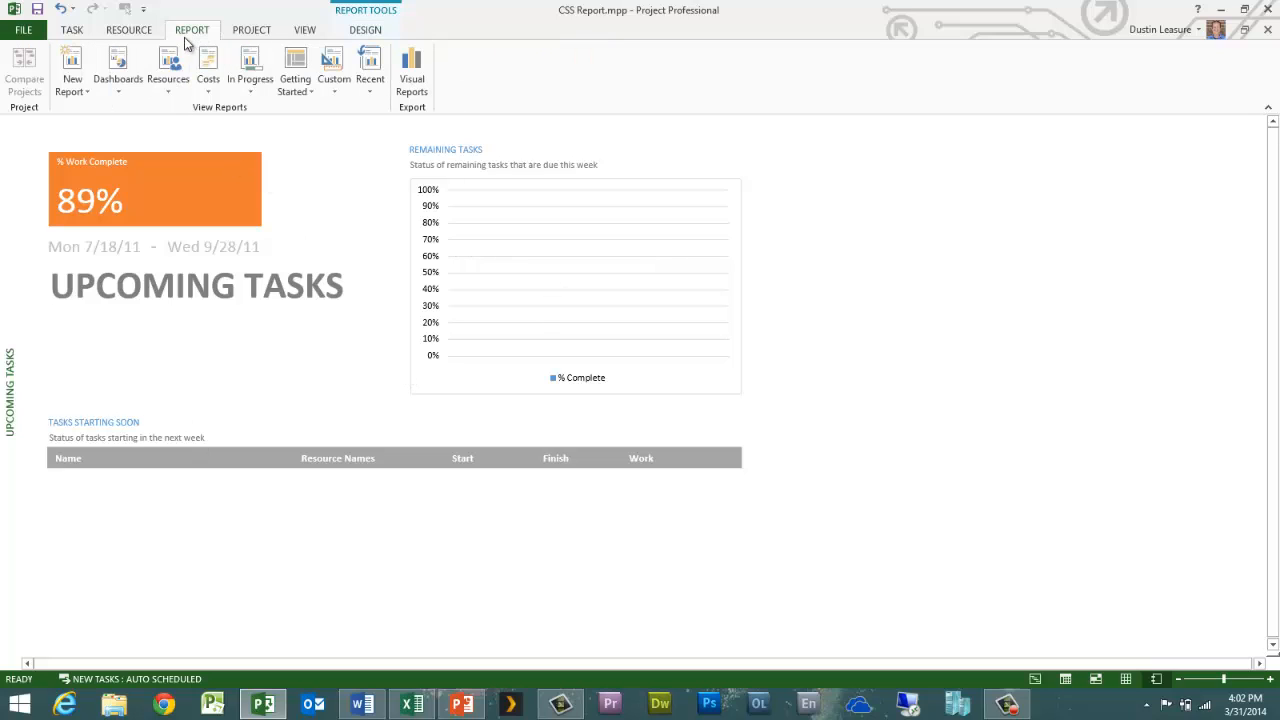
left_click(118, 88)
left_click(130, 185)
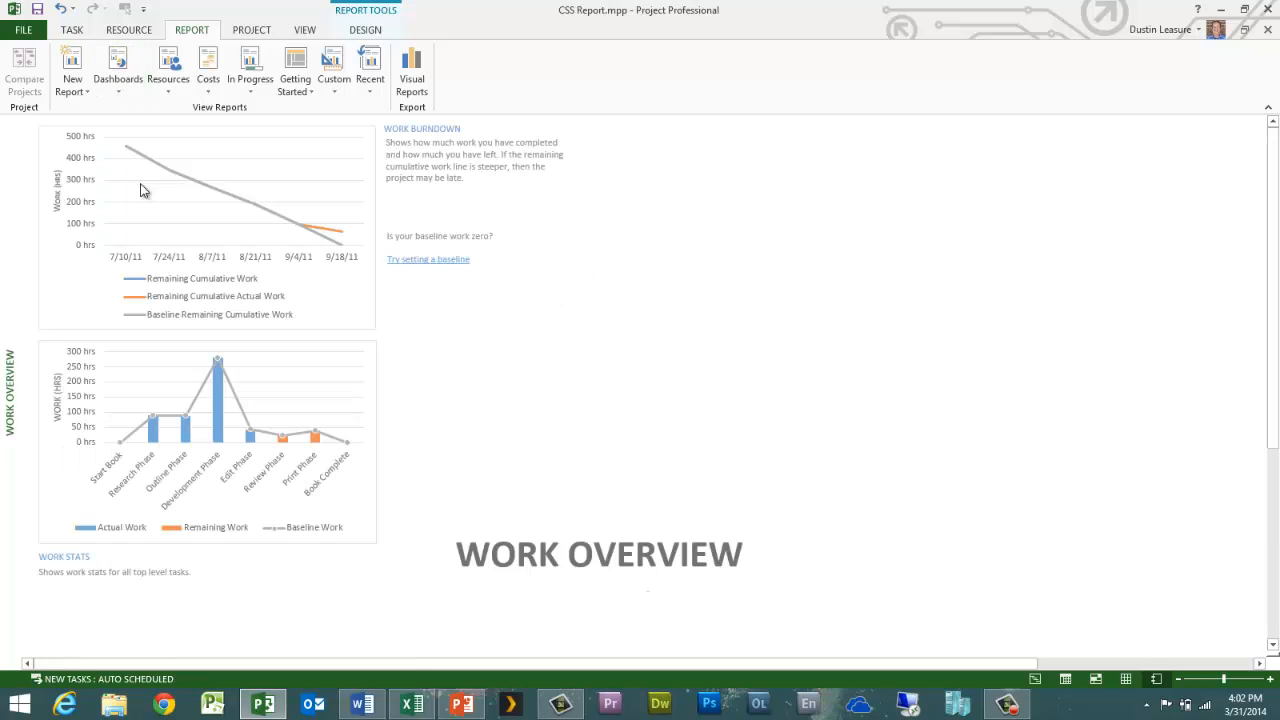
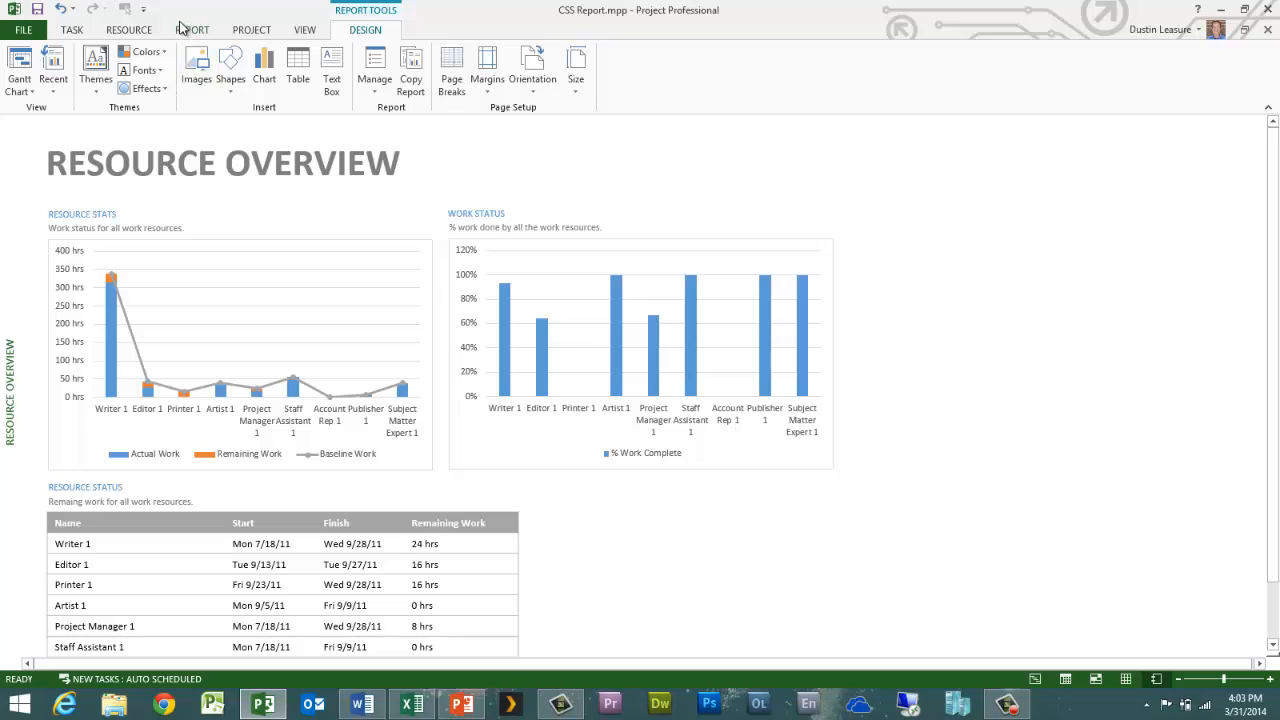
Step: Display the Earned Value Report from the cost reports to view earned value and variance over time
left_click(189, 32)
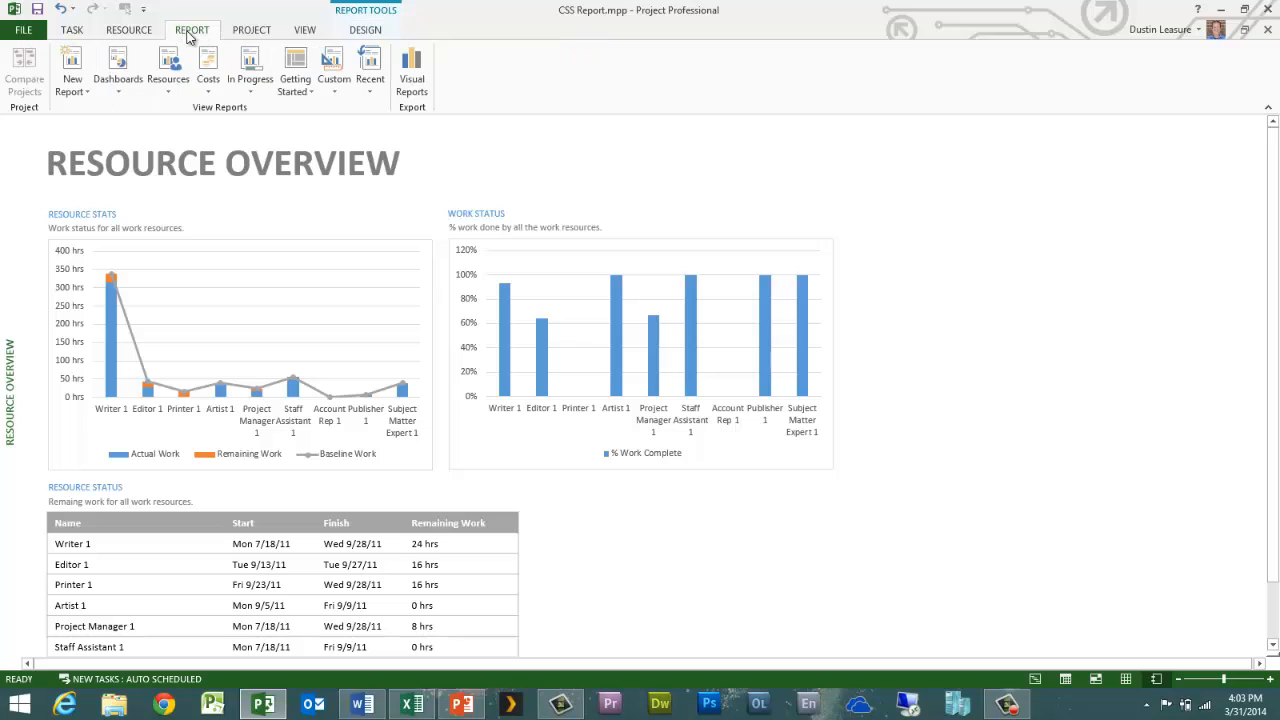
left_click(207, 80)
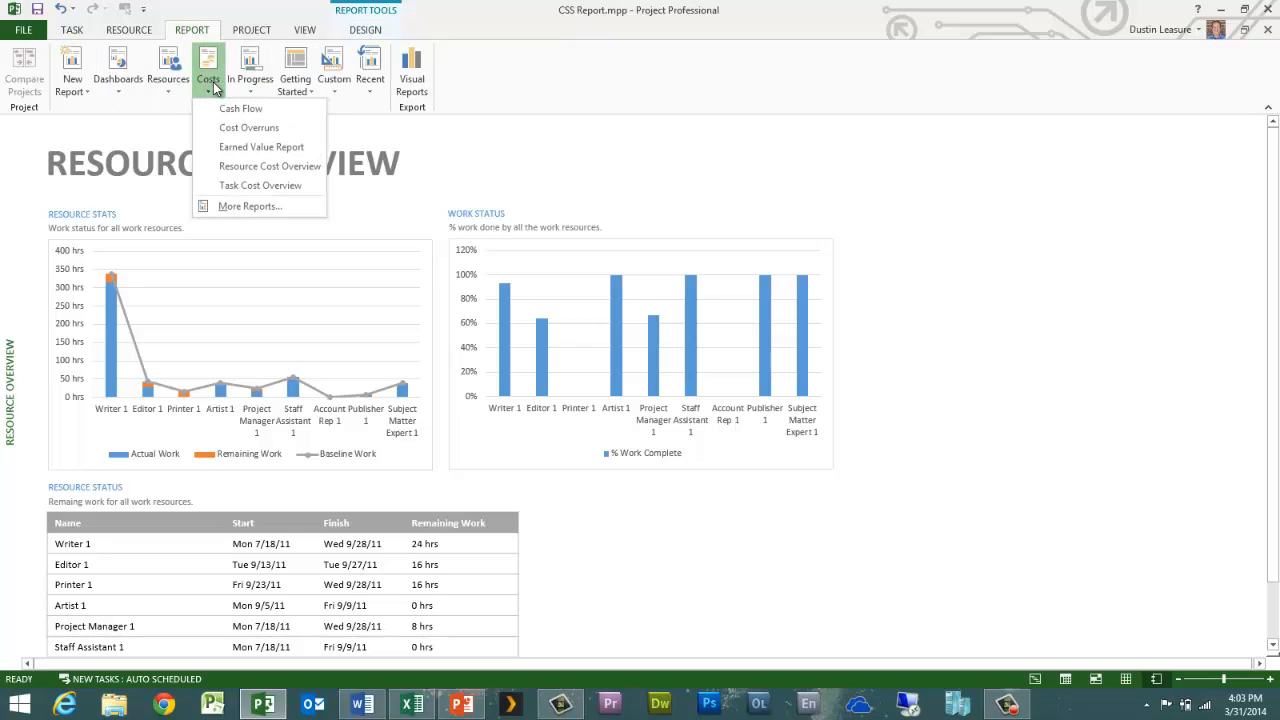
left_click(270, 150)
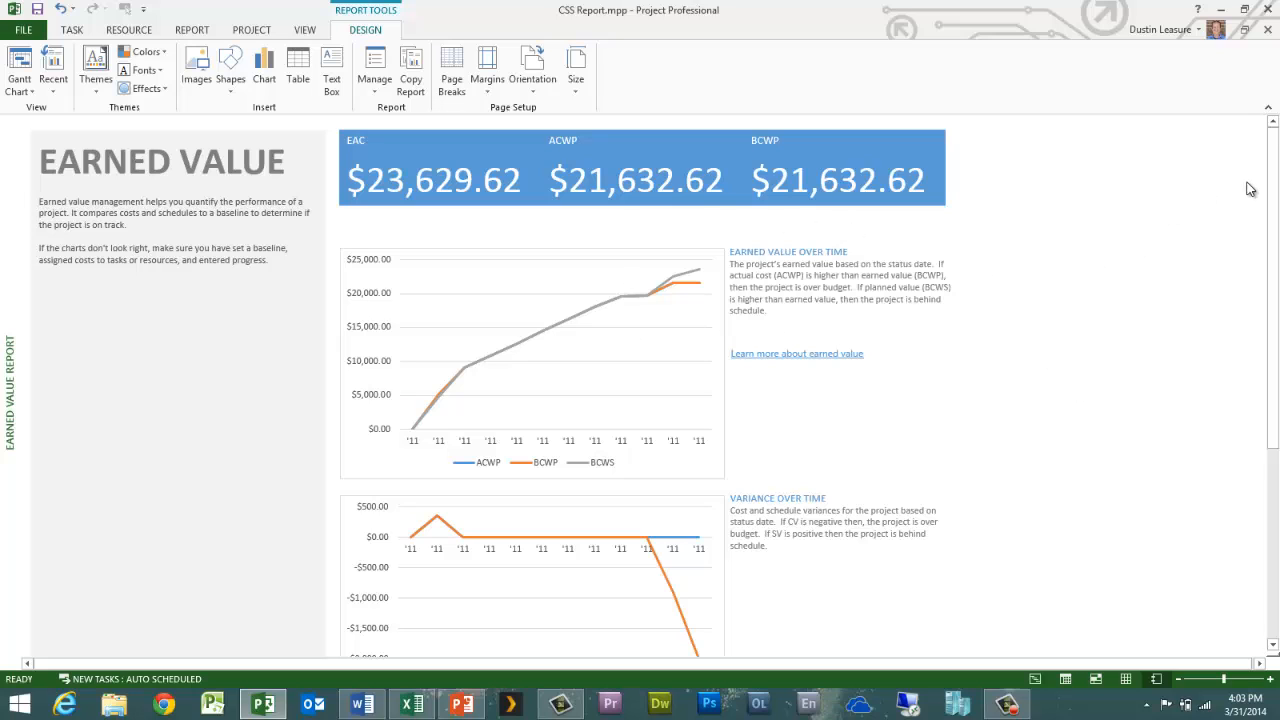
left_click_drag(1270, 190, 1275, 240)
Step: Open the Get started with Project report and start its introduction at the Organize Tasks page
left_click(203, 31)
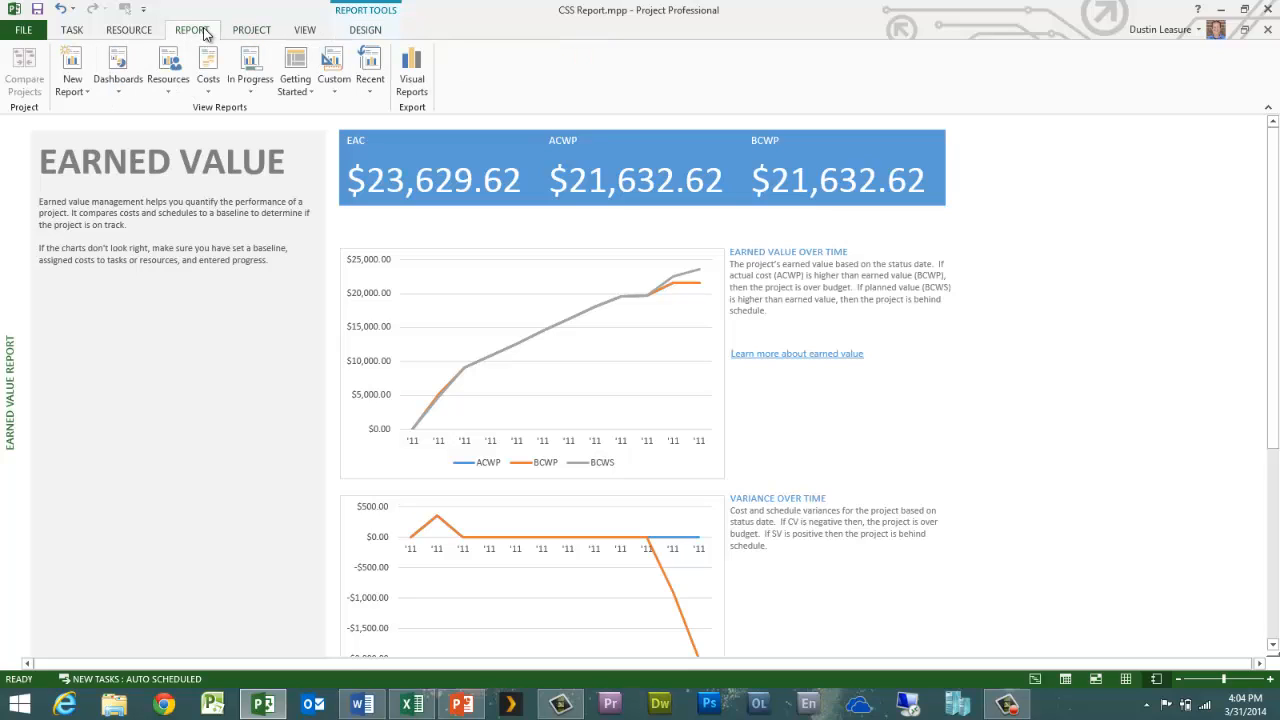
left_click(249, 86)
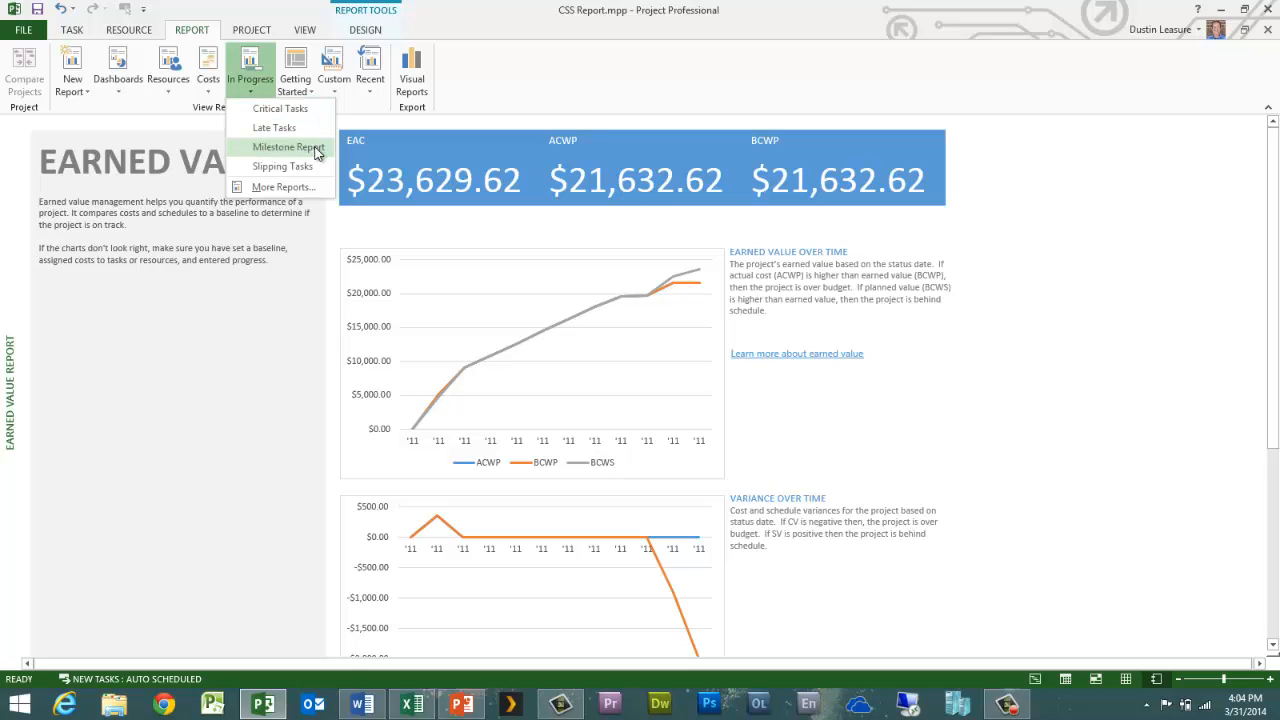
left_click(250, 60)
left_click(295, 85)
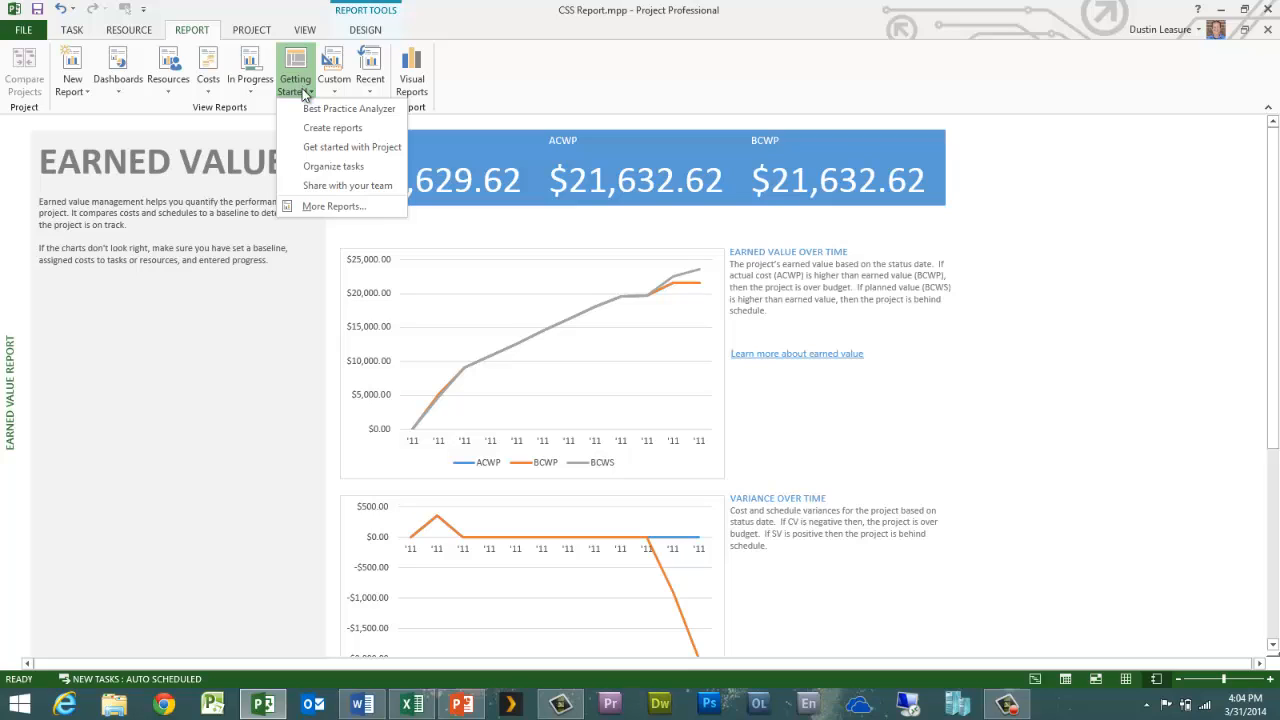
left_click(360, 148)
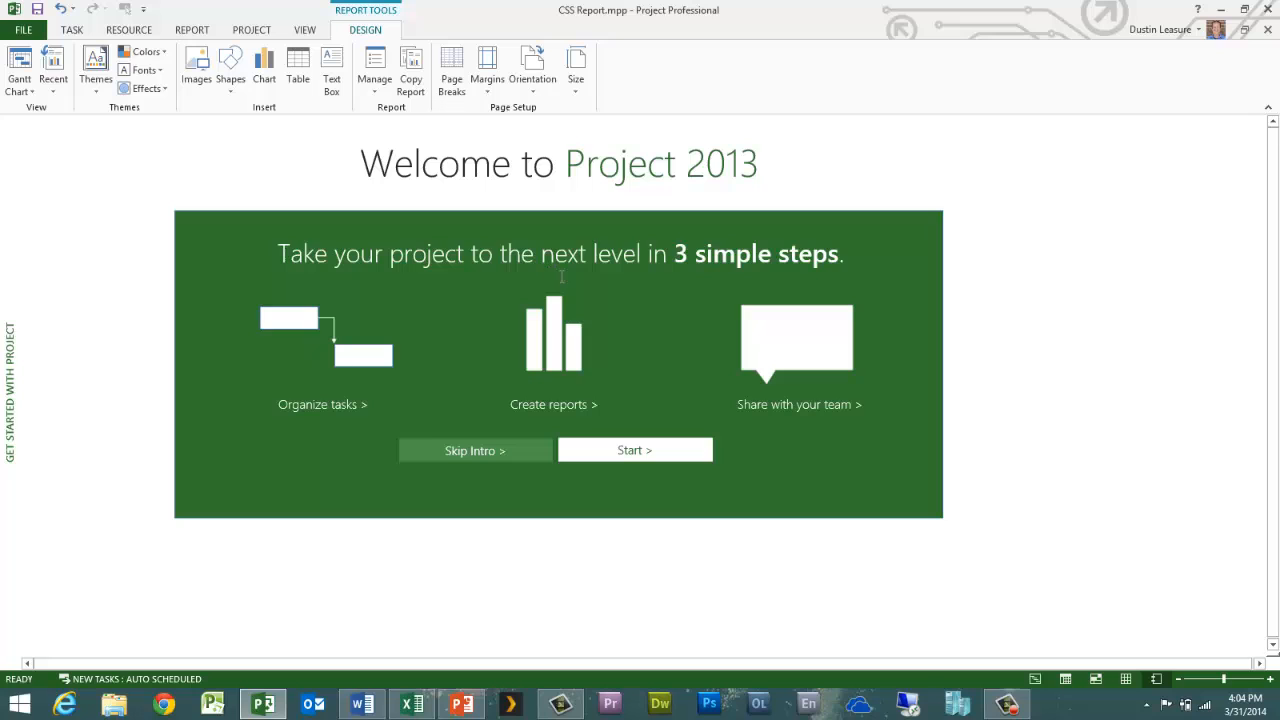
left_click(666, 450)
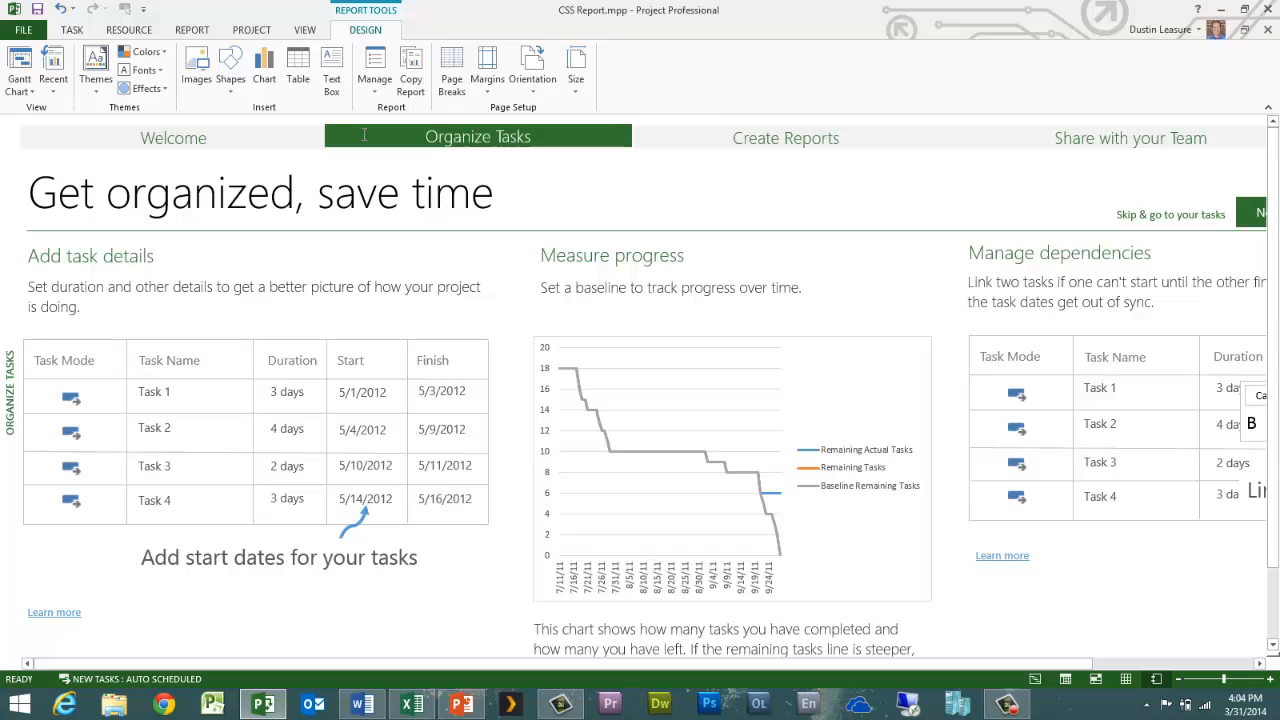
Step: Check the available custom reports and return to the Project Overview dashboard report
left_click(266, 34)
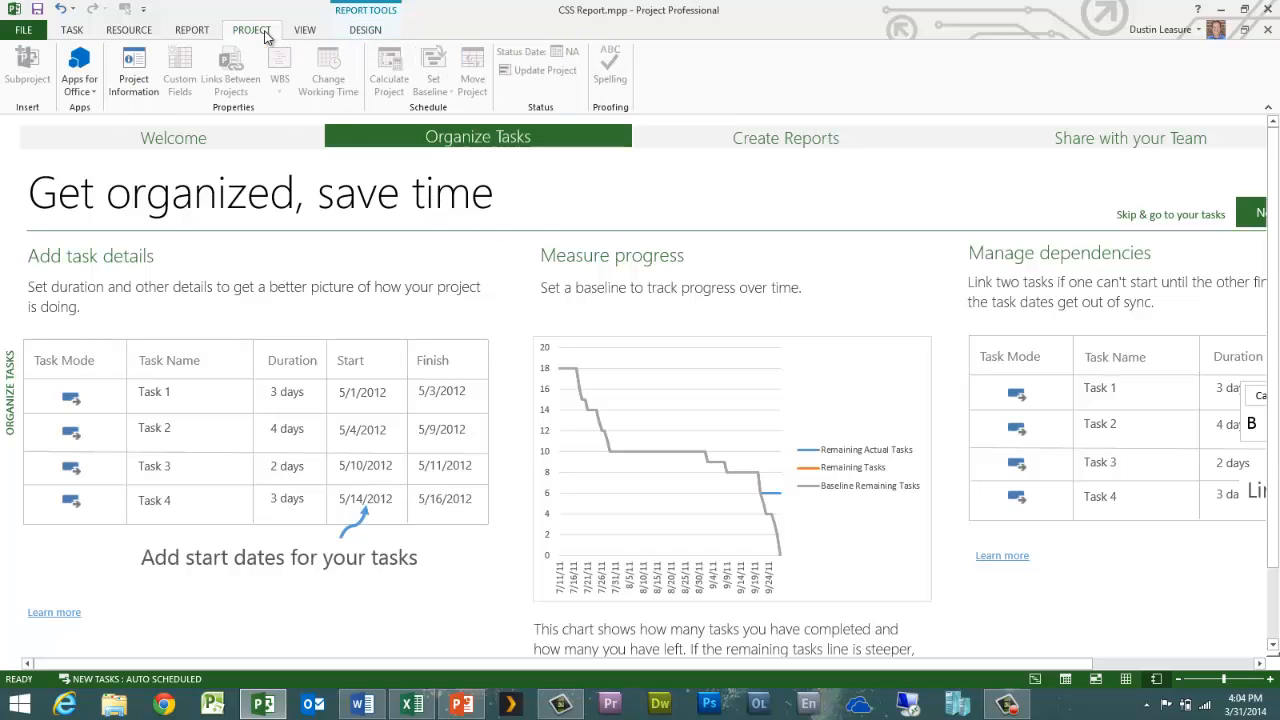
left_click(203, 34)
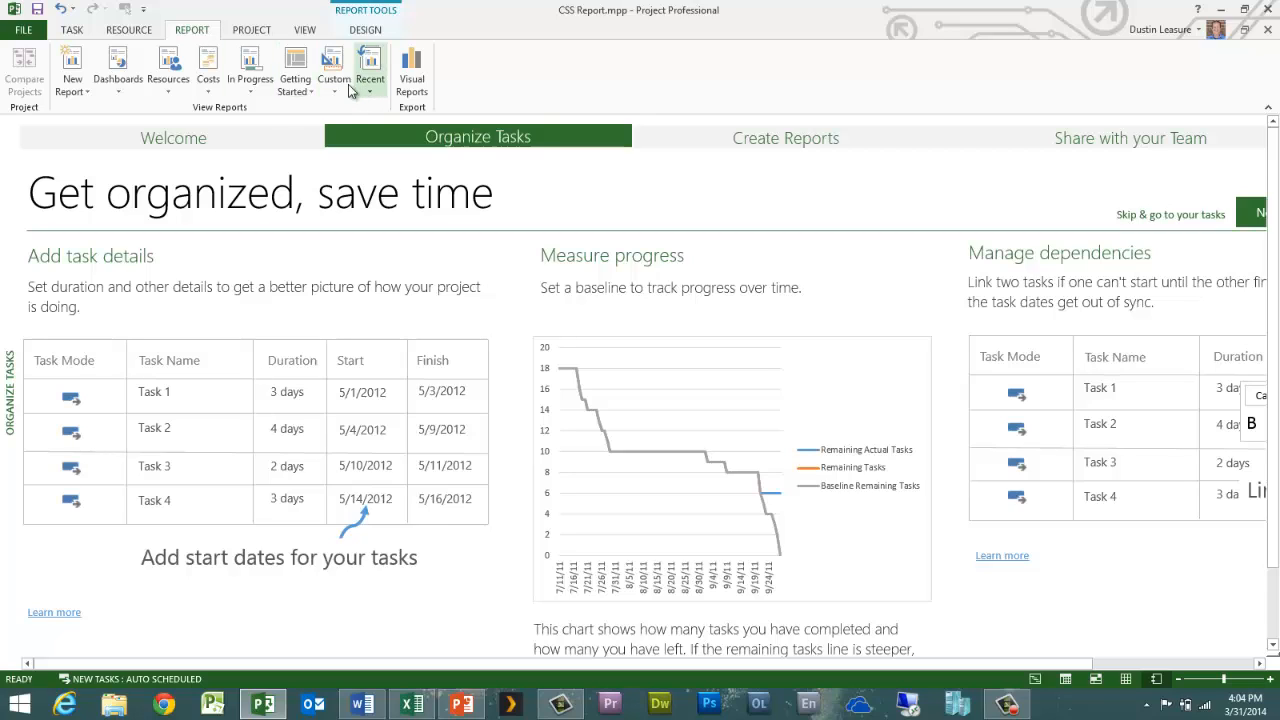
left_click(334, 88)
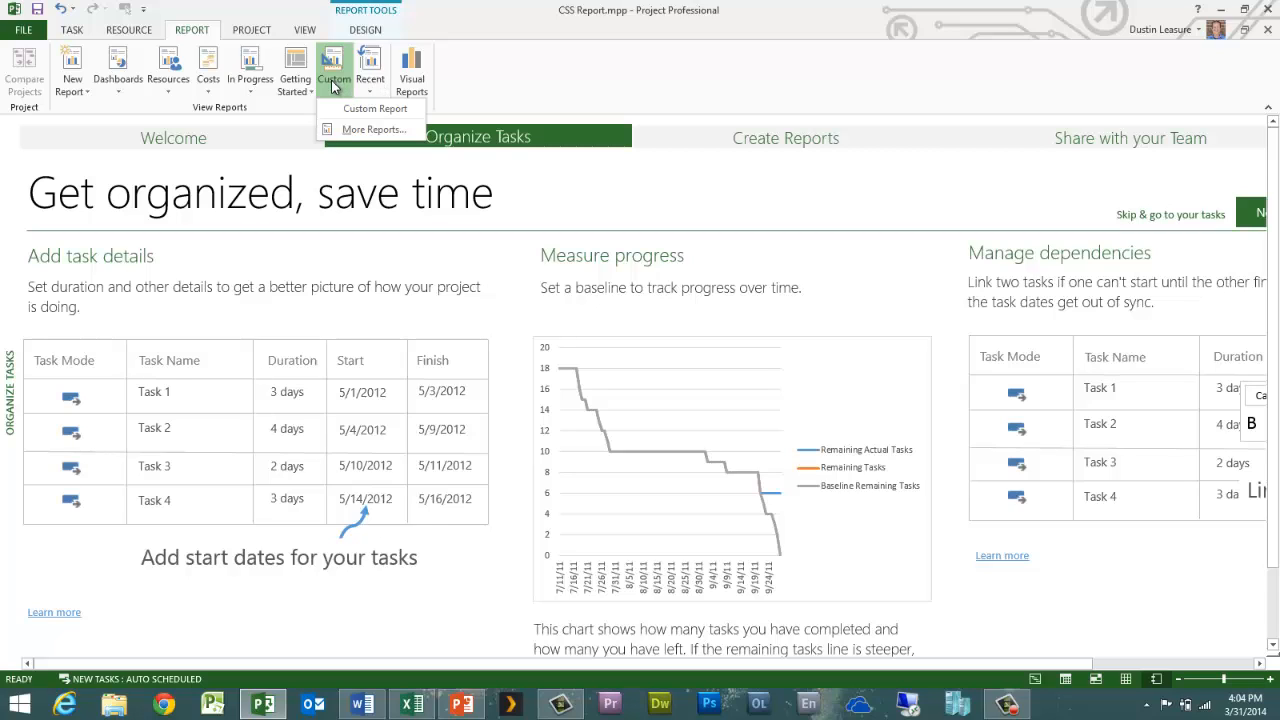
left_click(334, 88)
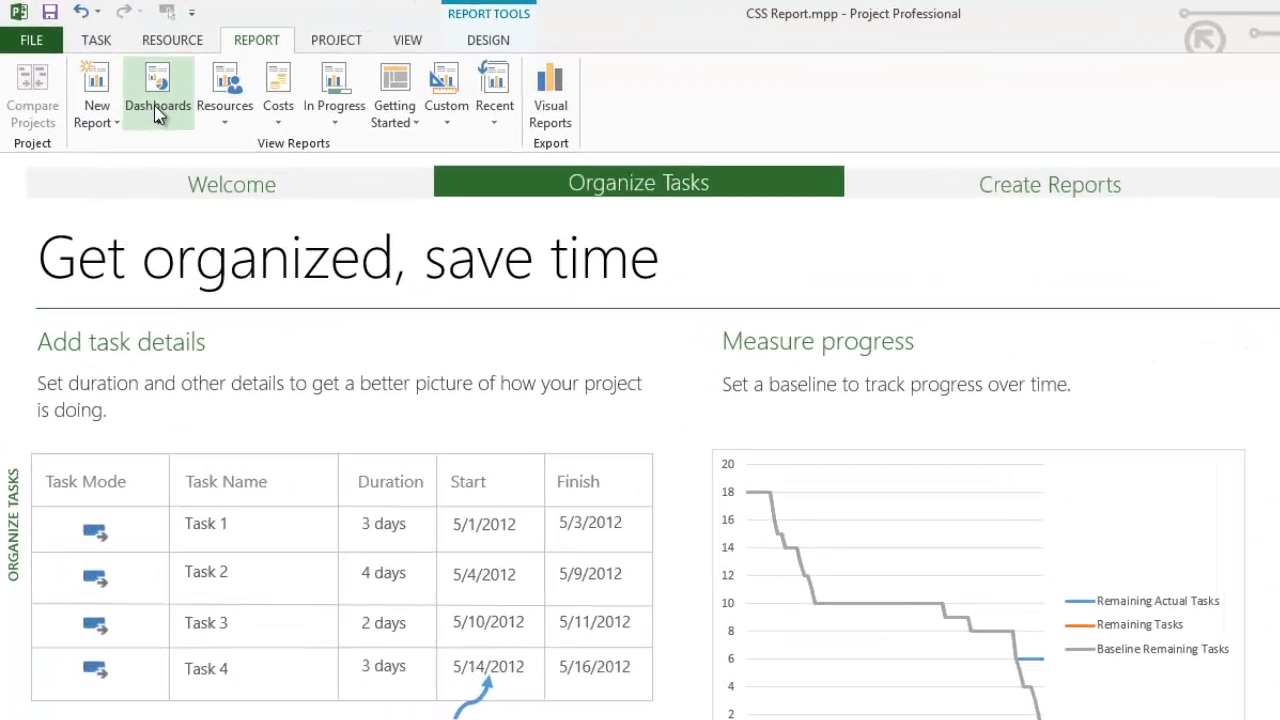
left_click(118, 84)
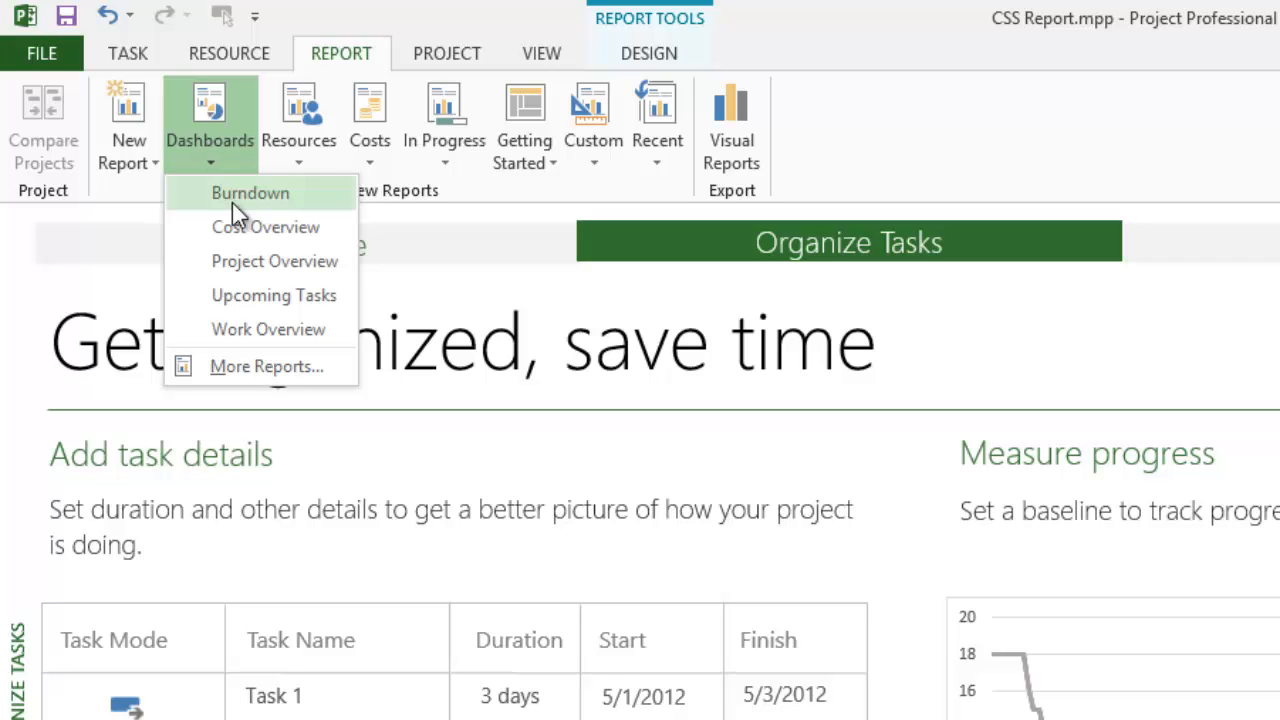
left_click(230, 260)
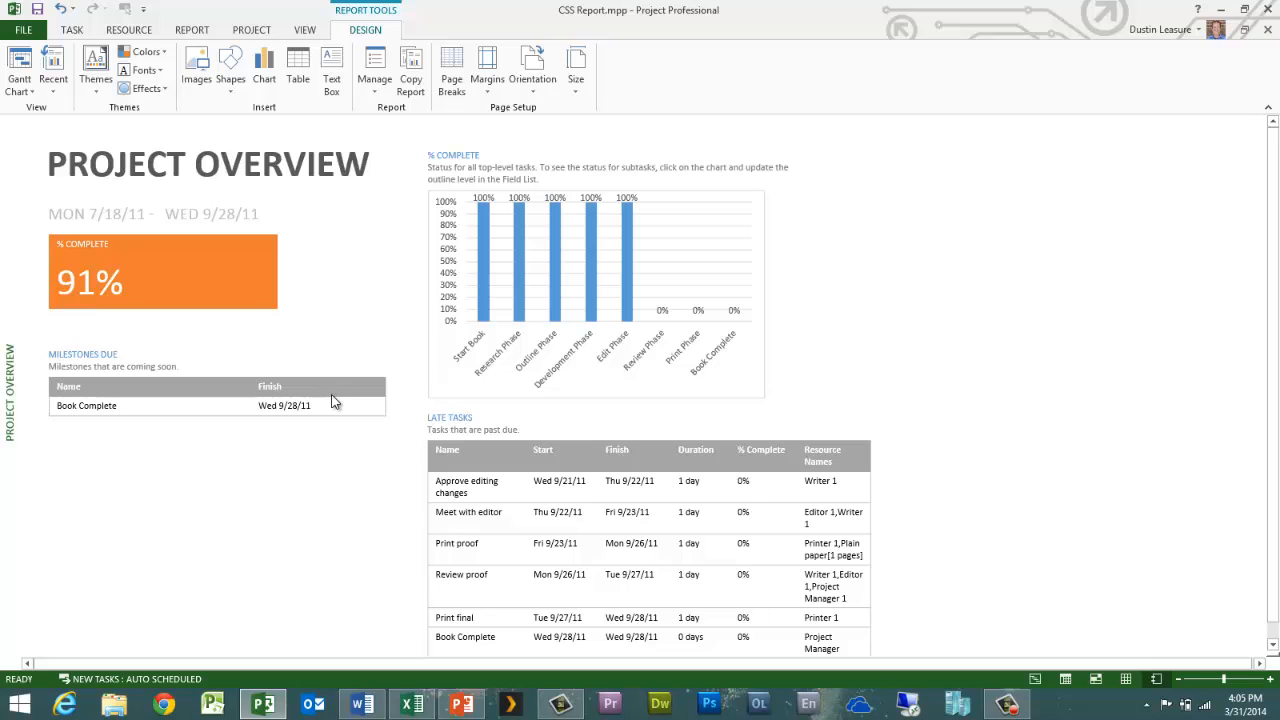
Step: Select the Milestones Due table, then the % Complete chart, in the Project Overview report to show their field lists
left_click(141, 397)
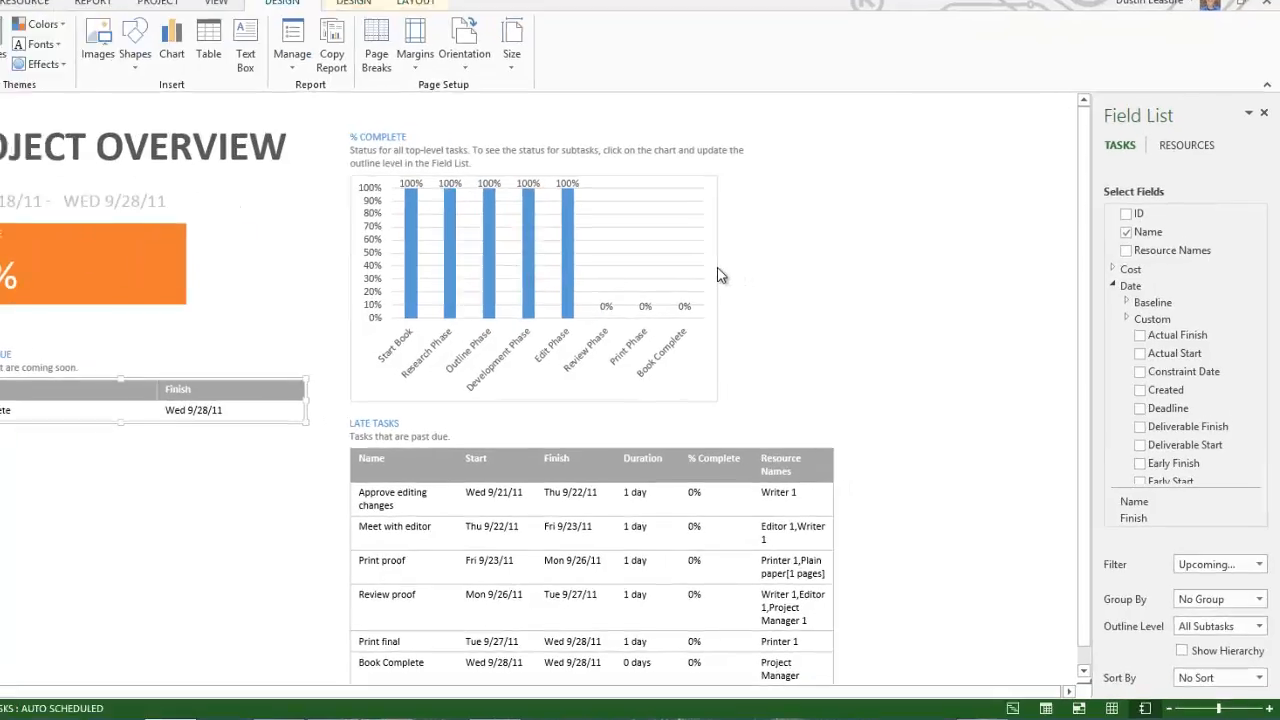
left_click(764, 276)
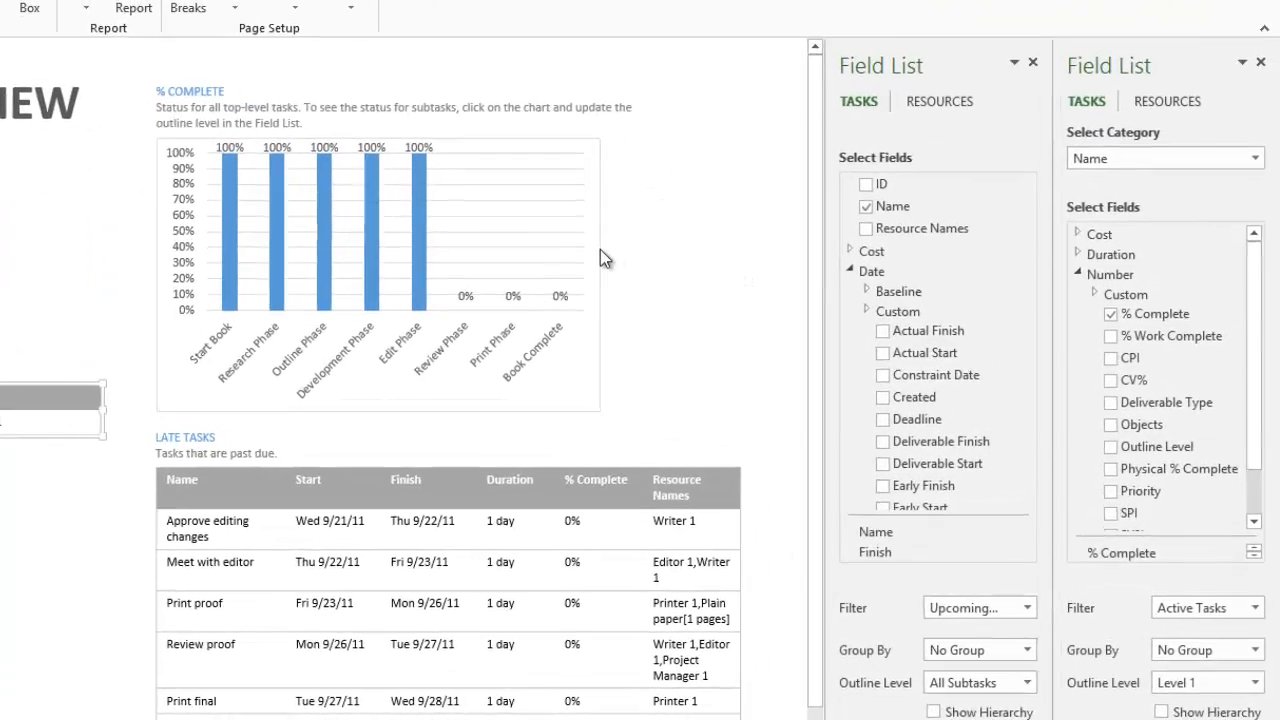
Step: Try outline level Level 2 on the % Complete chart and restore it to Level 1
left_click(600, 258)
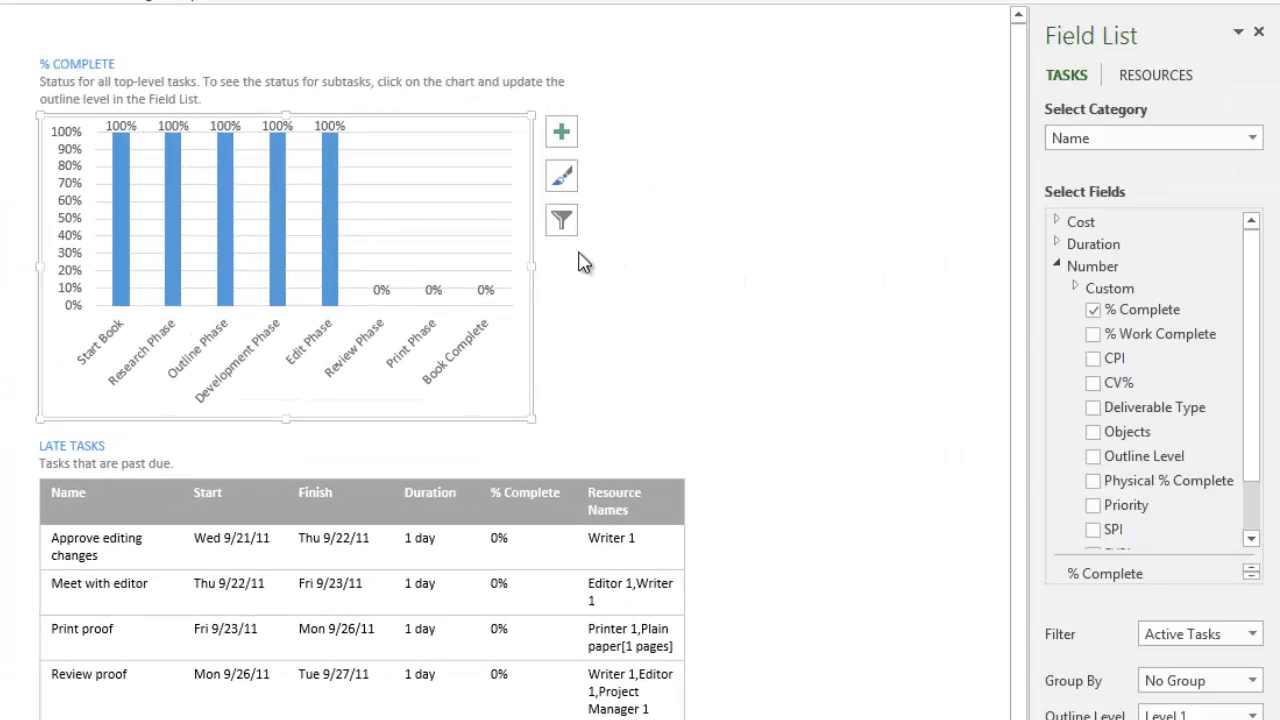
left_click(1255, 703)
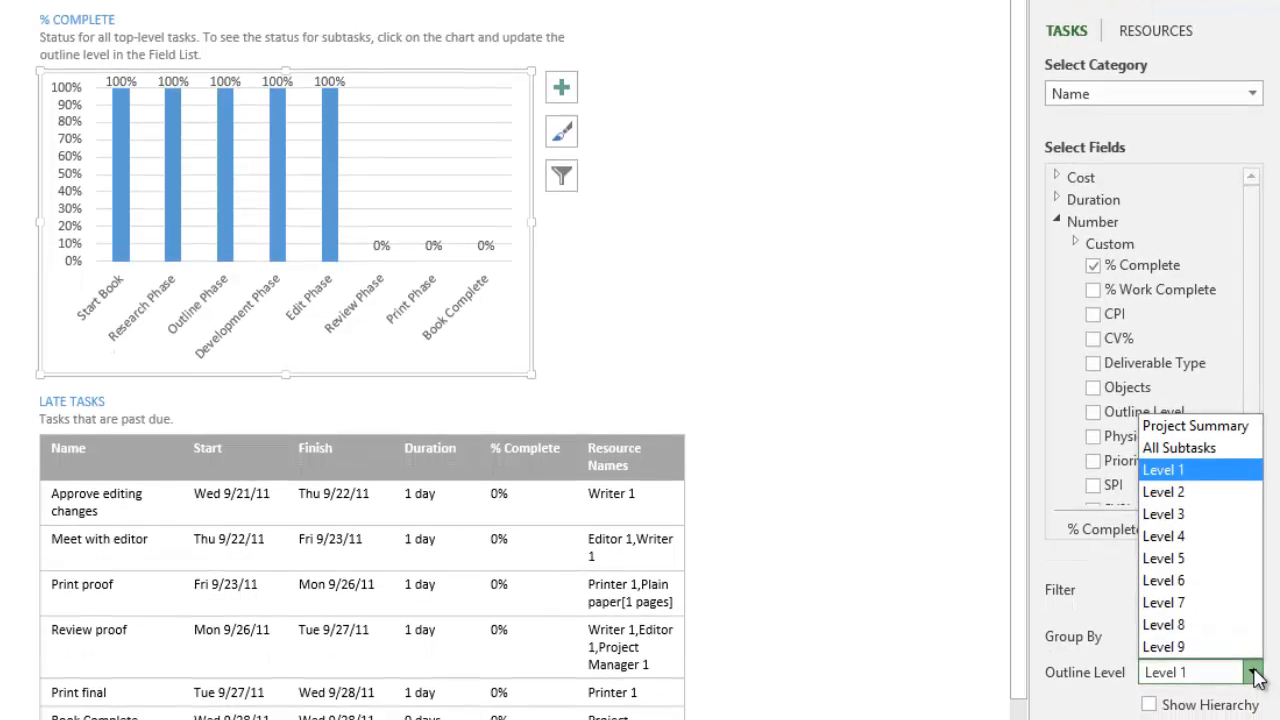
left_click(1195, 522)
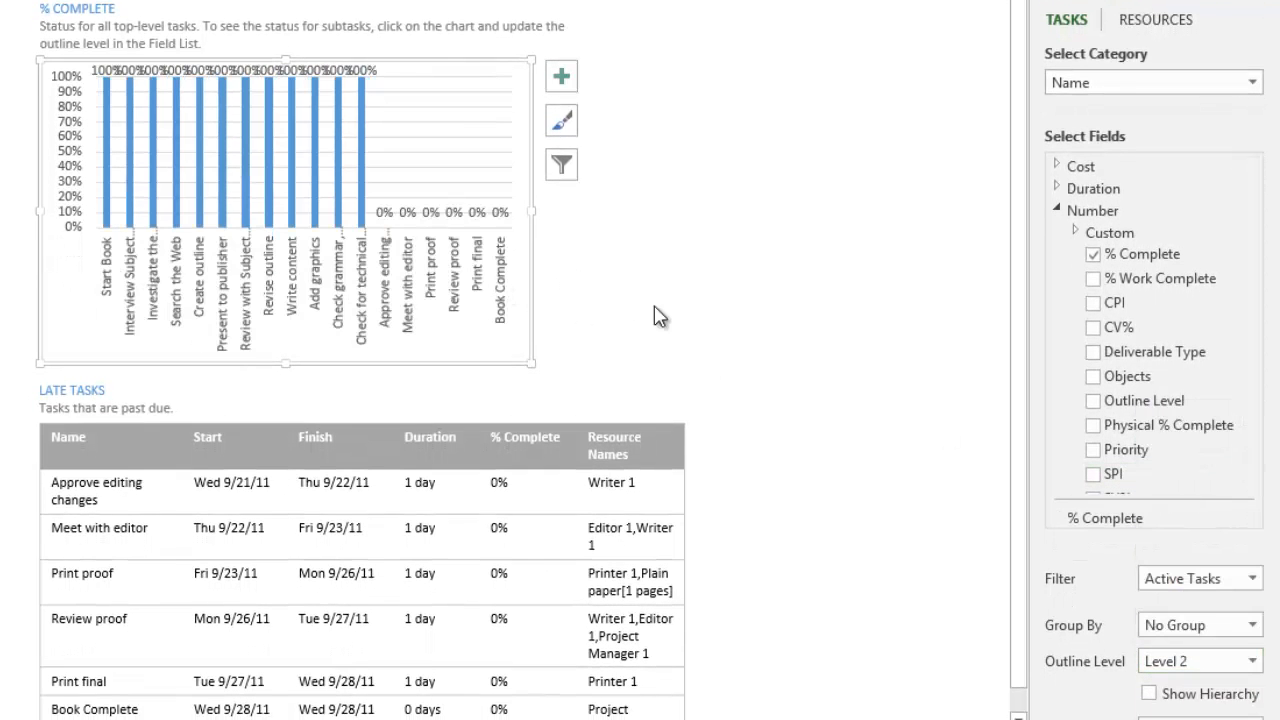
left_click(1254, 662)
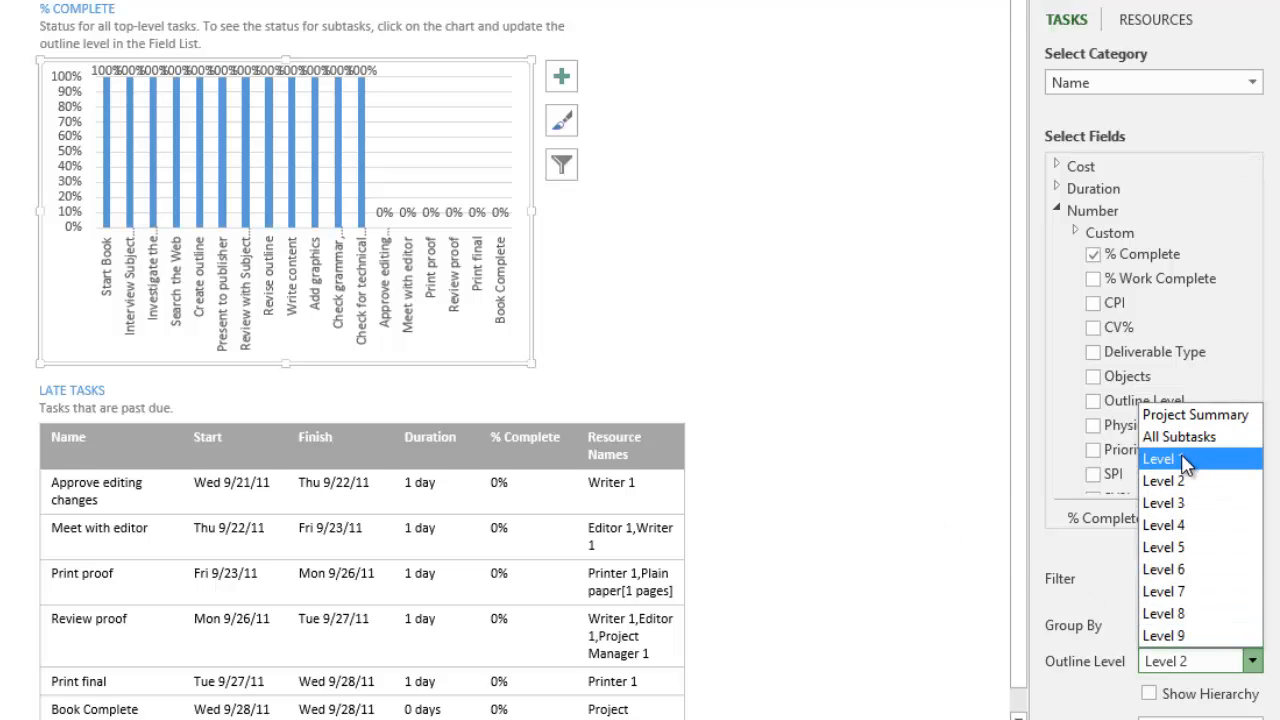
left_click(1195, 460)
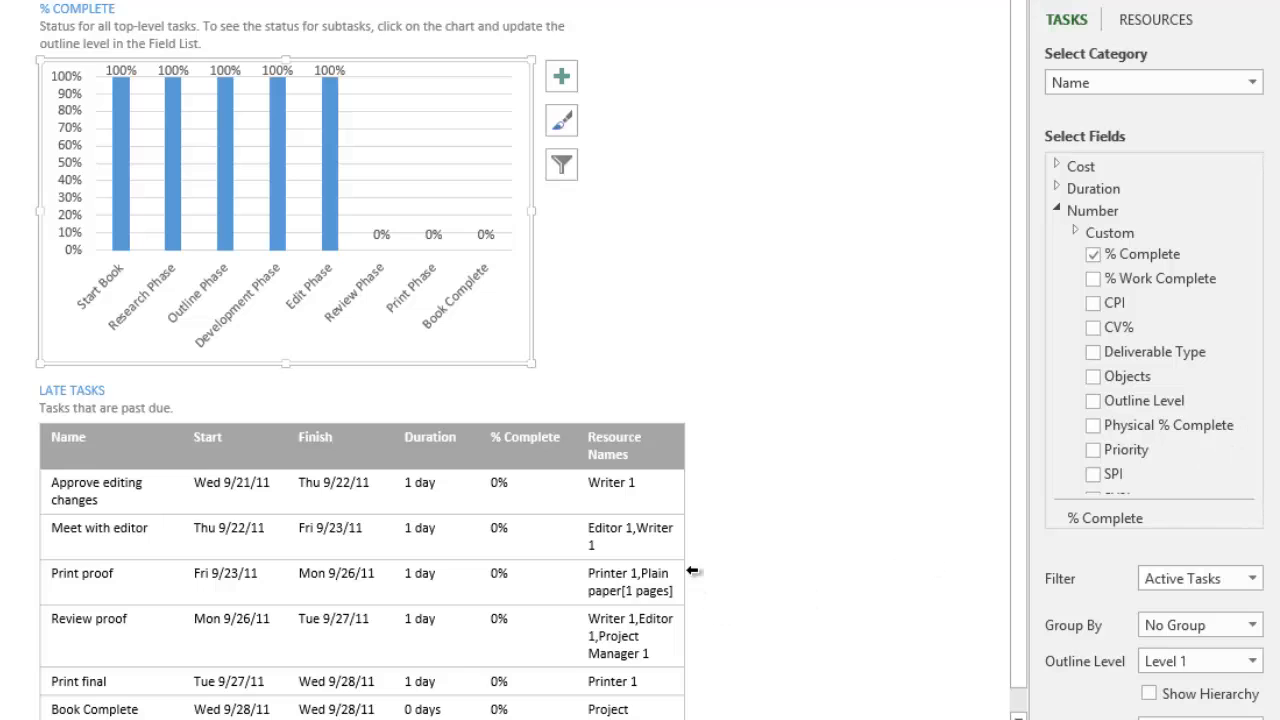
Step: Set the outline level of the Late Tasks table to Level 2
left_click(685, 556)
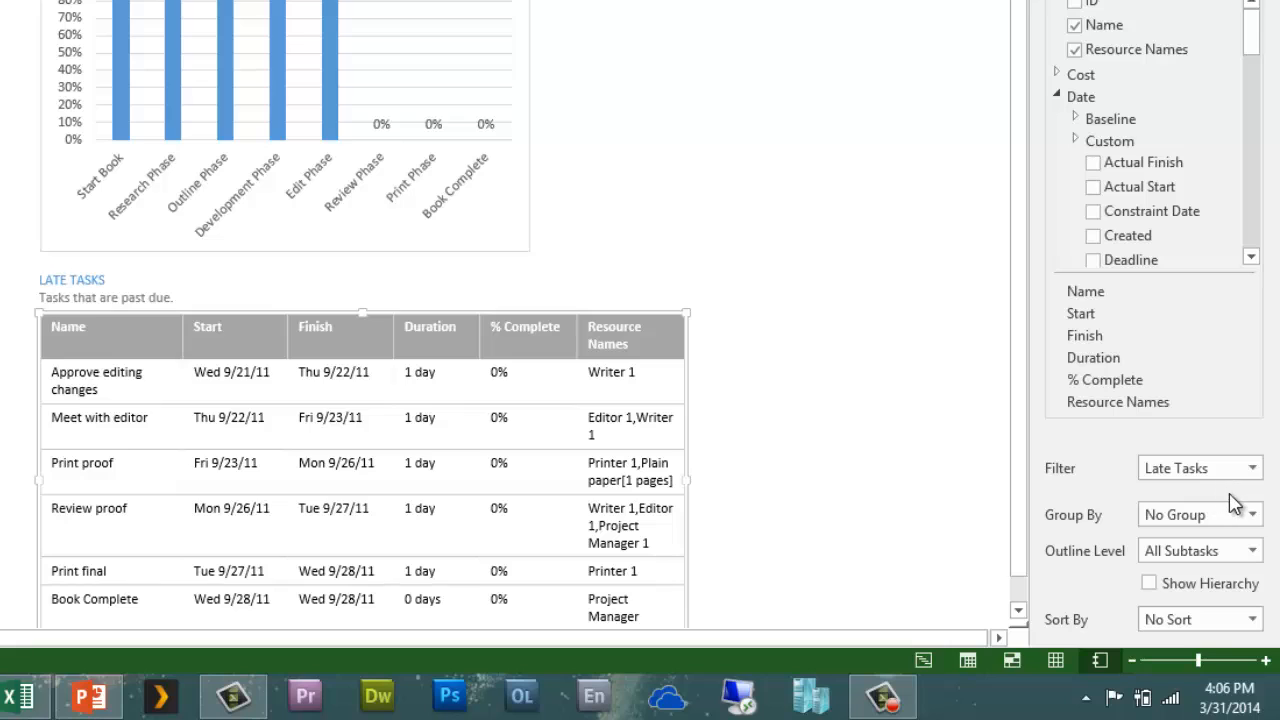
left_click(1252, 553)
left_click(1180, 372)
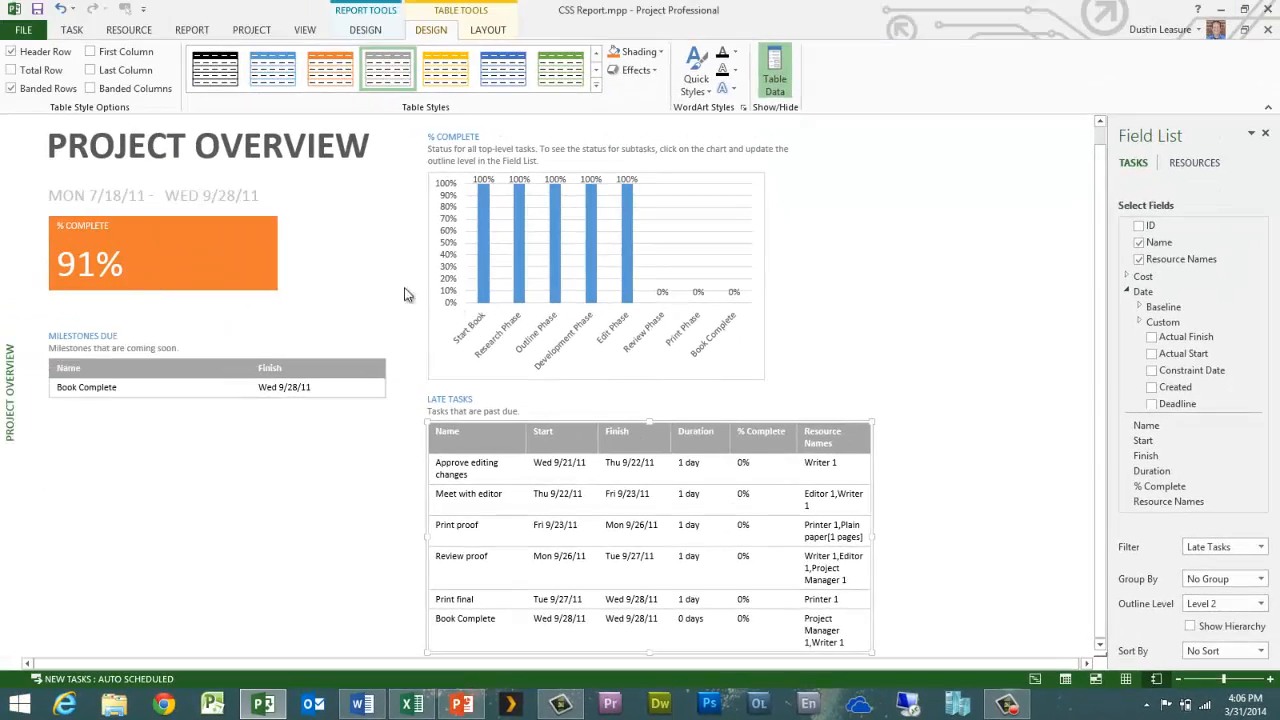
Step: Apply the solid dark blue table style to the % Complete box beneath the report's date range
left_click(248, 242)
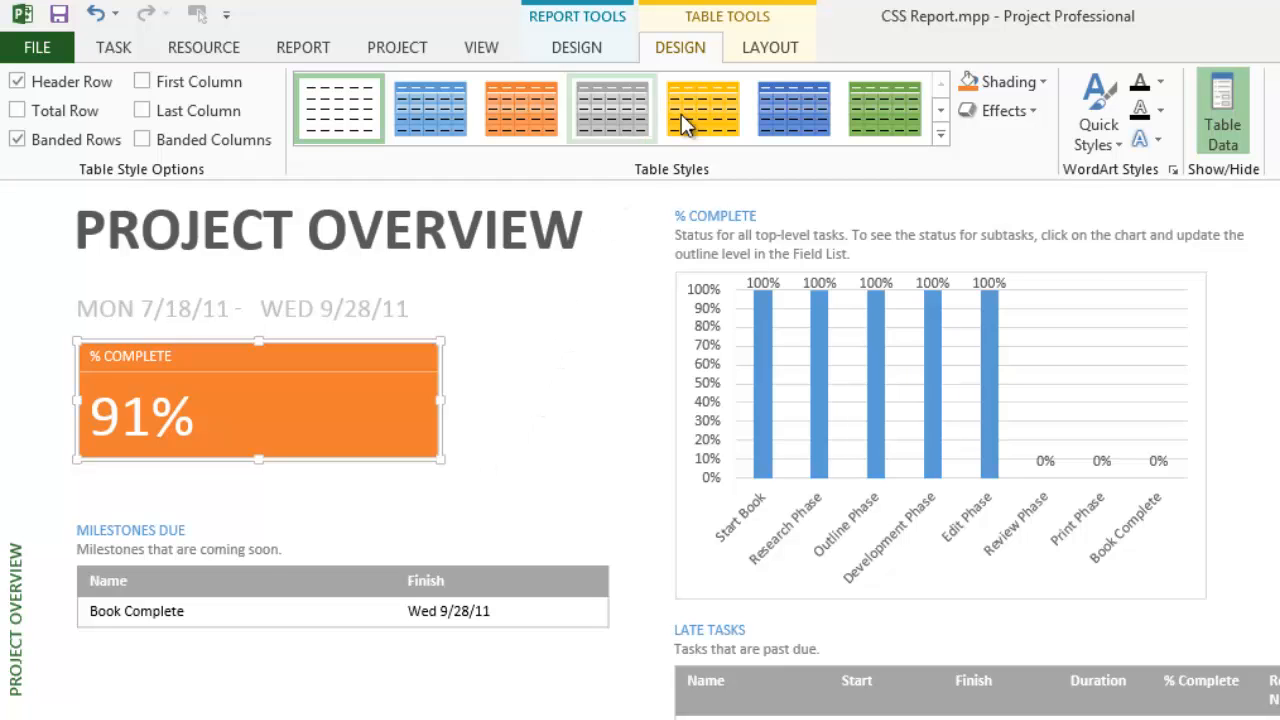
left_click(766, 50)
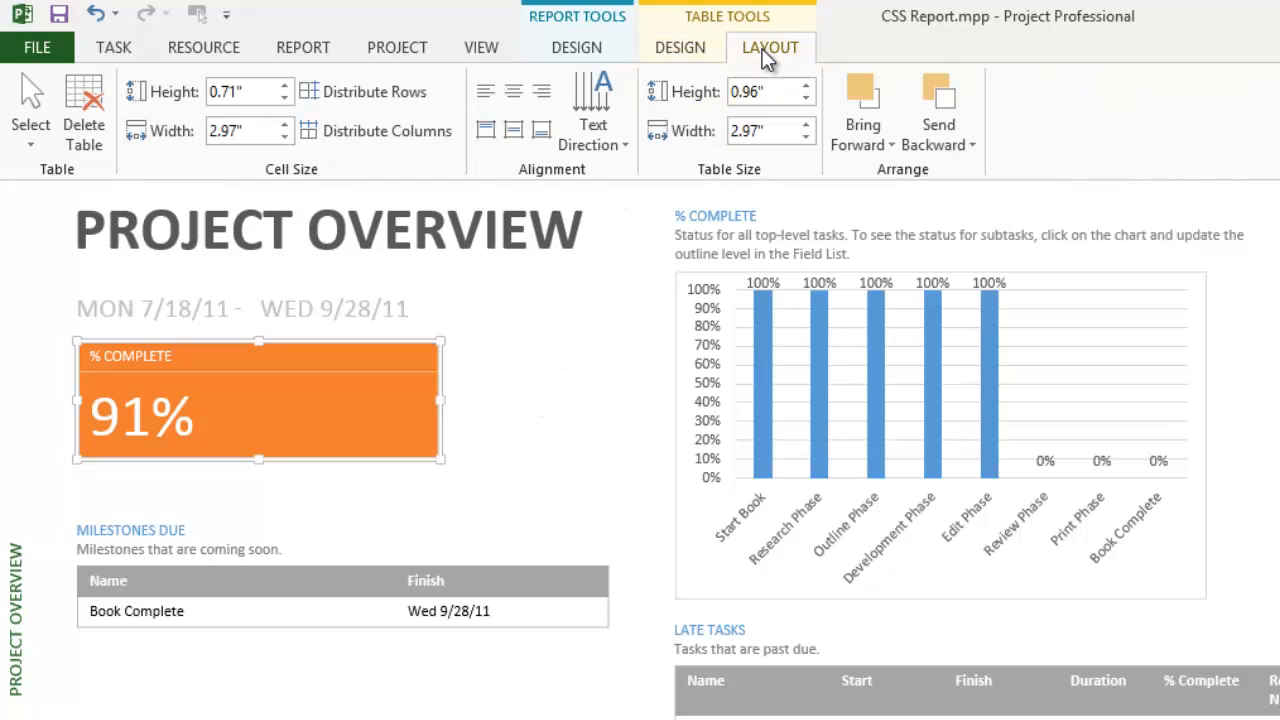
left_click(702, 50)
left_click(721, 104)
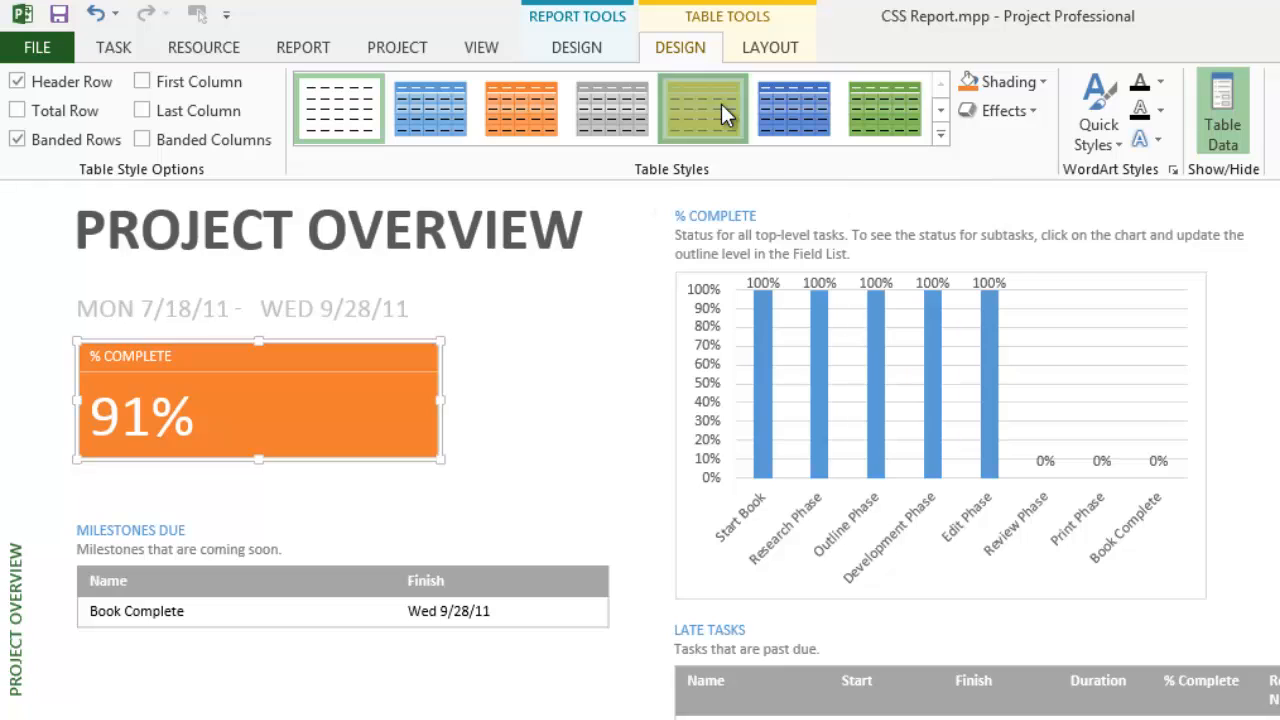
left_click(801, 104)
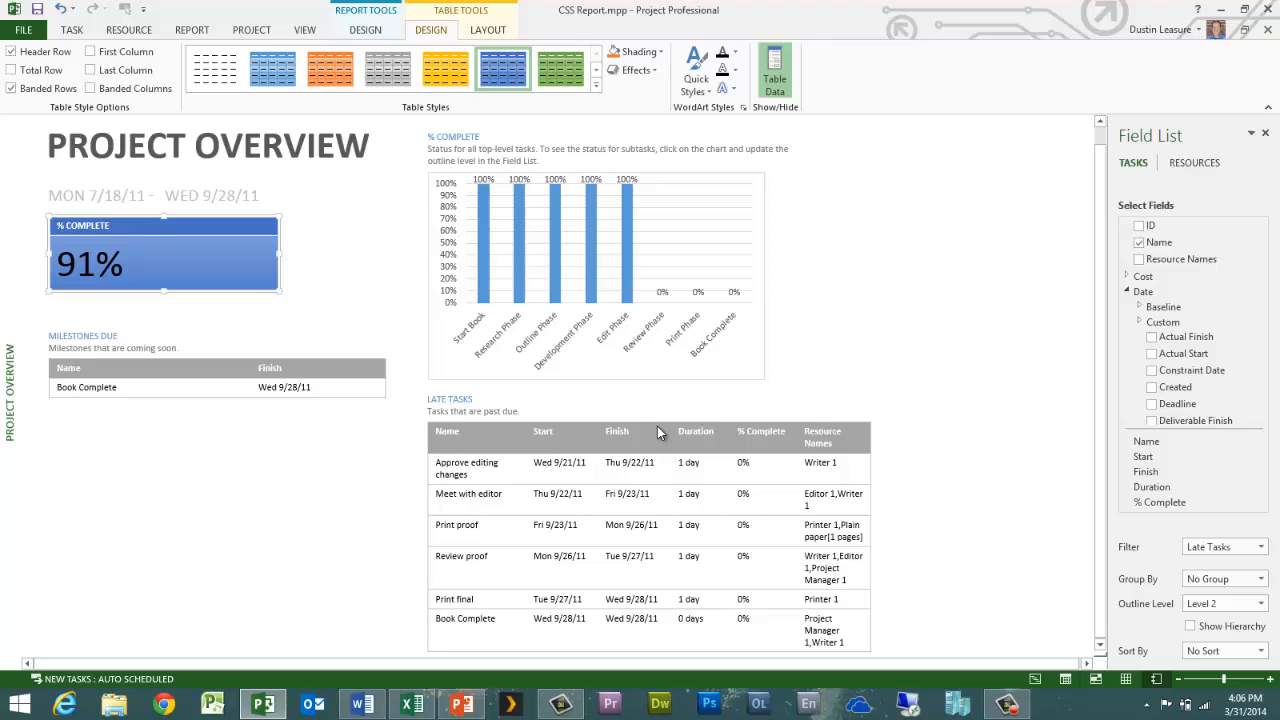
Step: Apply the same solid dark blue table style to the Late Tasks and Milestones Due tables
left_click(657, 426)
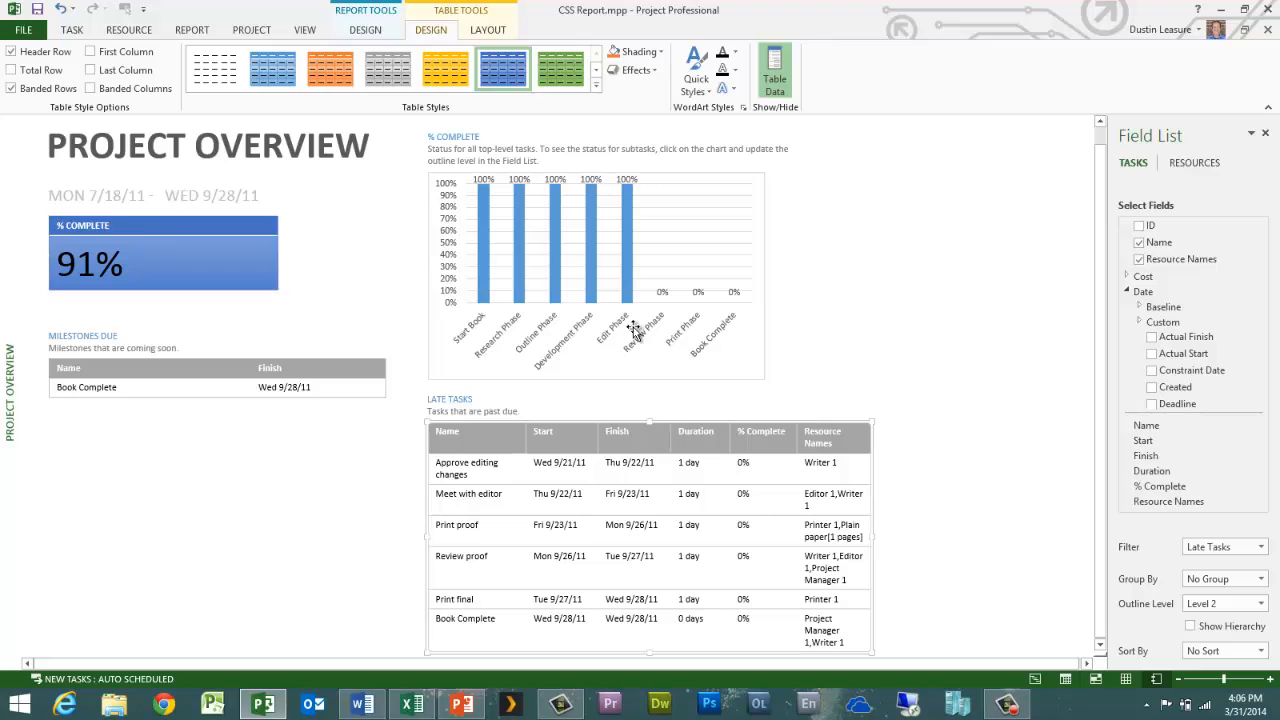
left_click(596, 85)
left_click(503, 108)
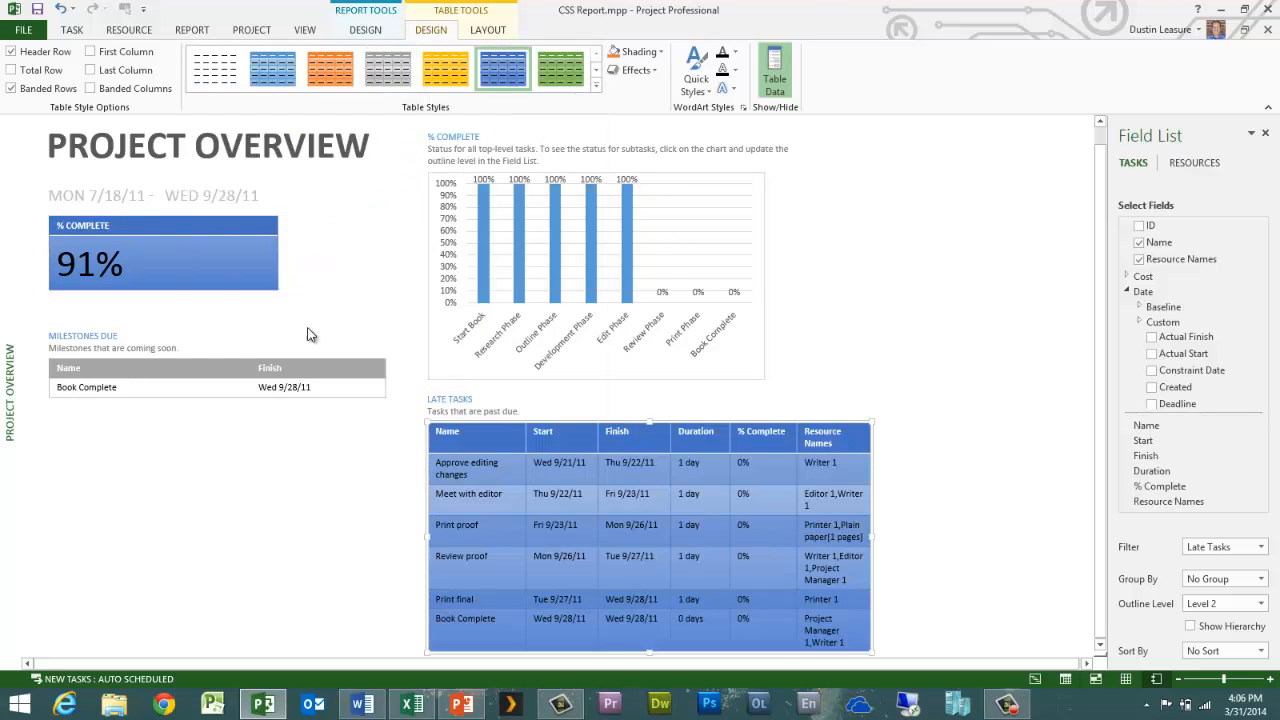
left_click(301, 371)
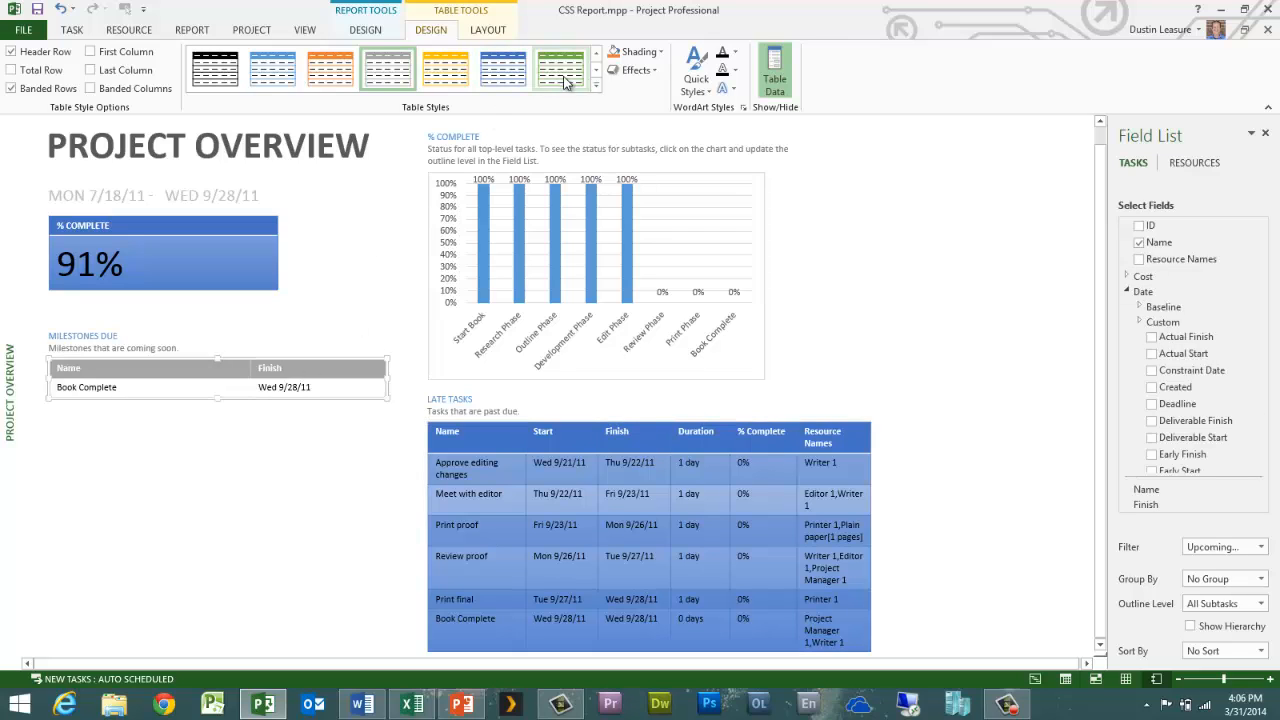
left_click(595, 86)
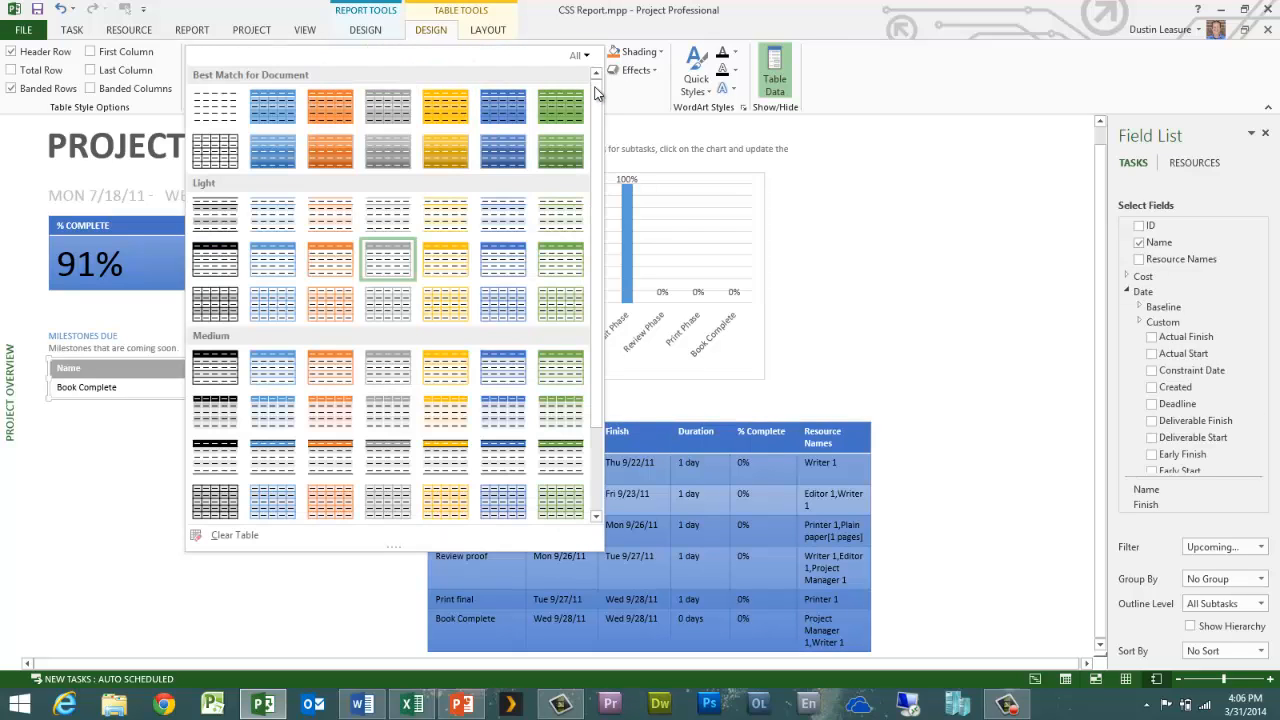
left_click(506, 117)
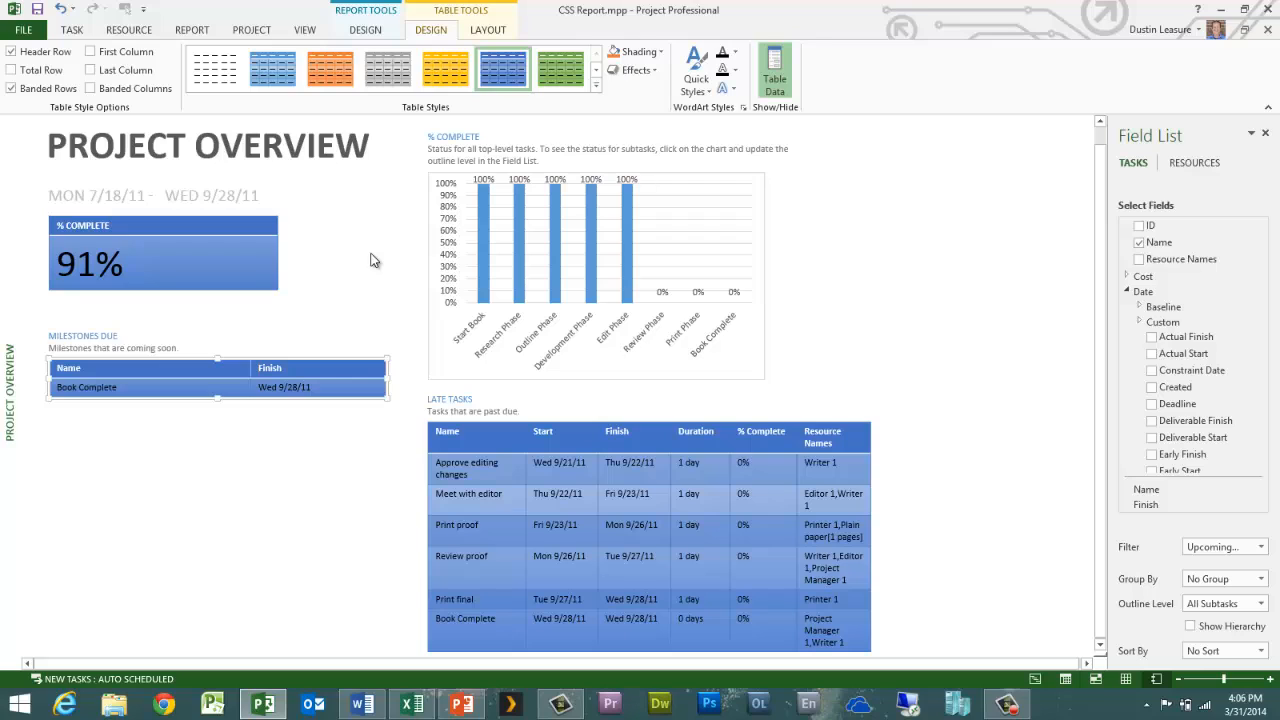
Step: Create a new Comparison report named "Actual Vs. Remaining Work"
left_click(196, 30)
left_click(75, 88)
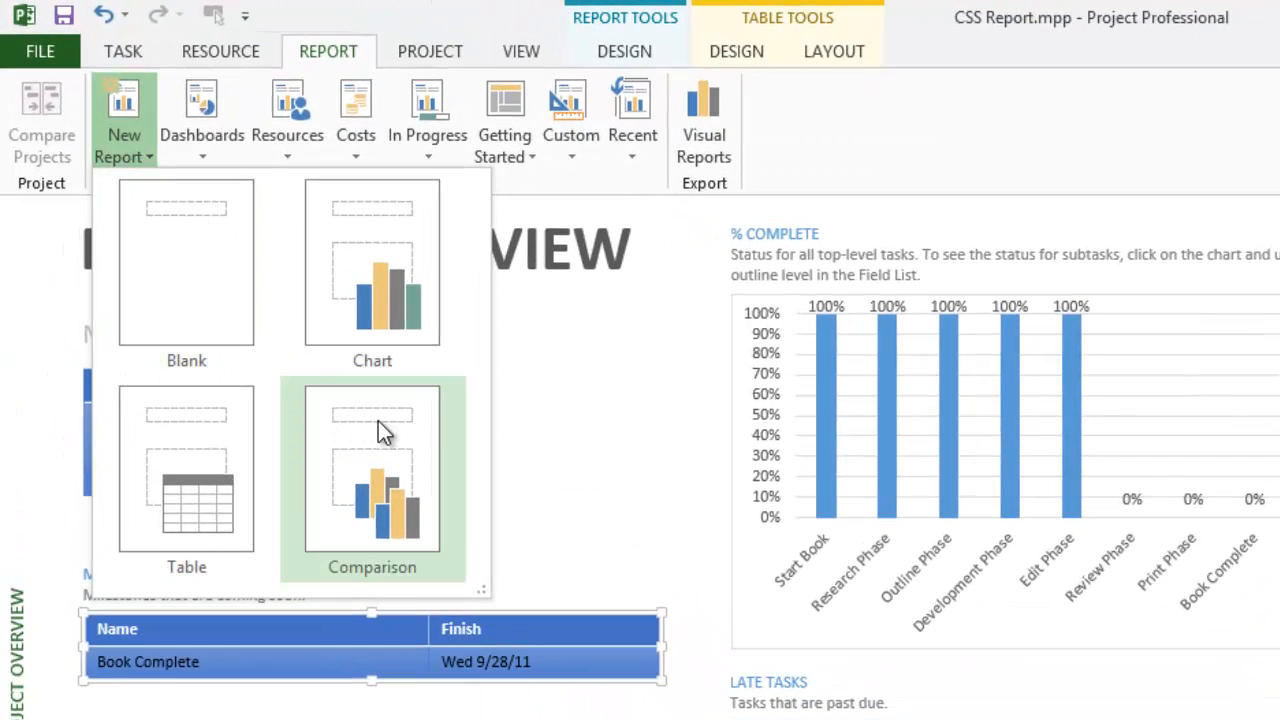
left_click(378, 421)
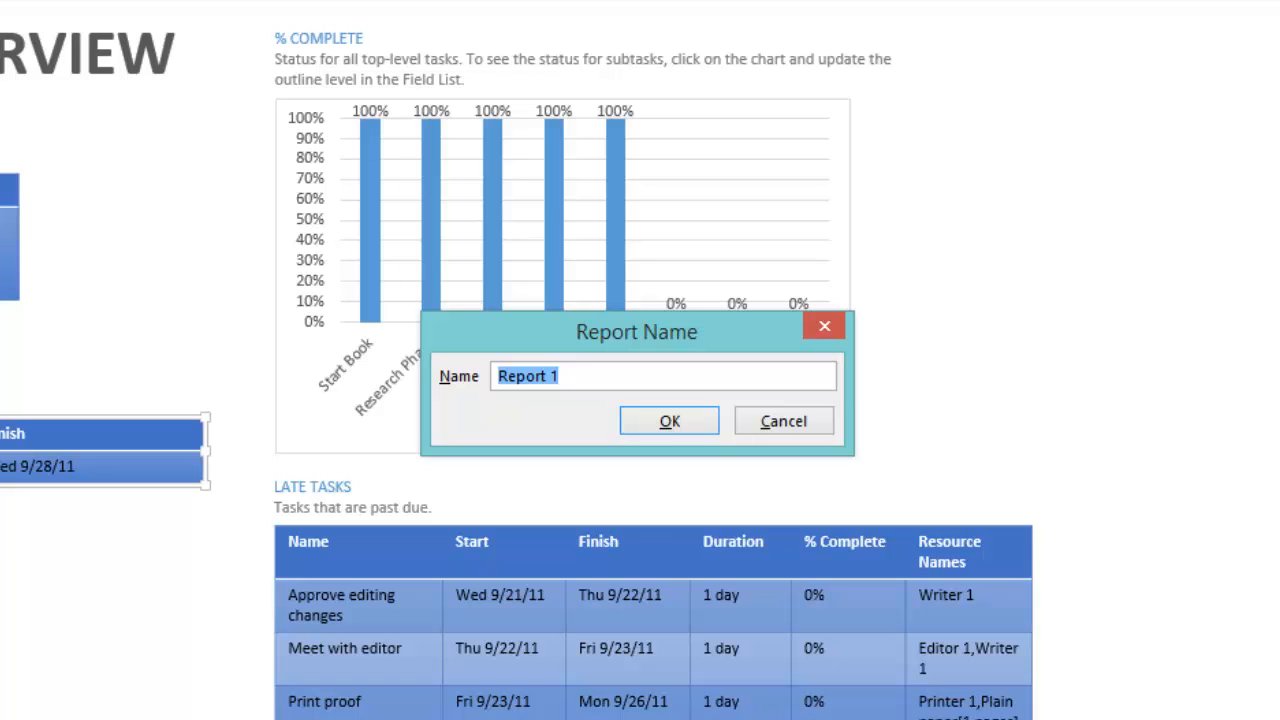
type("Actual")
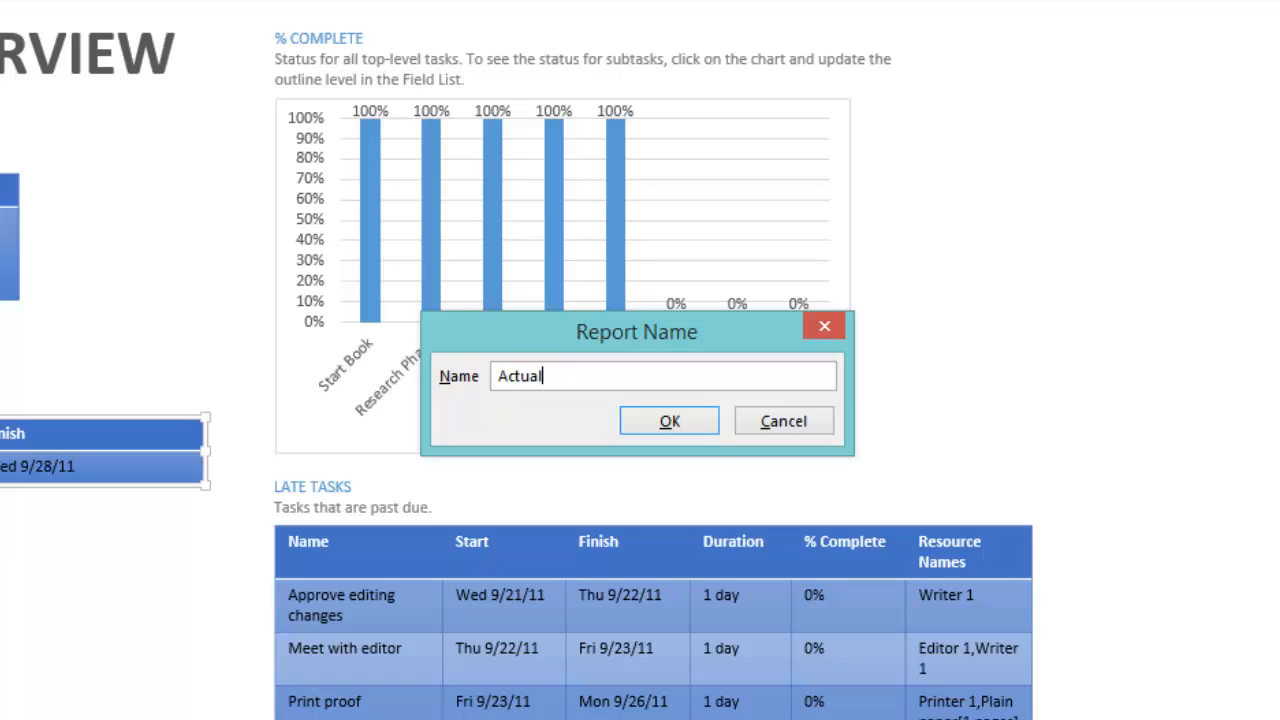
type(" Vs. Remaing Work")
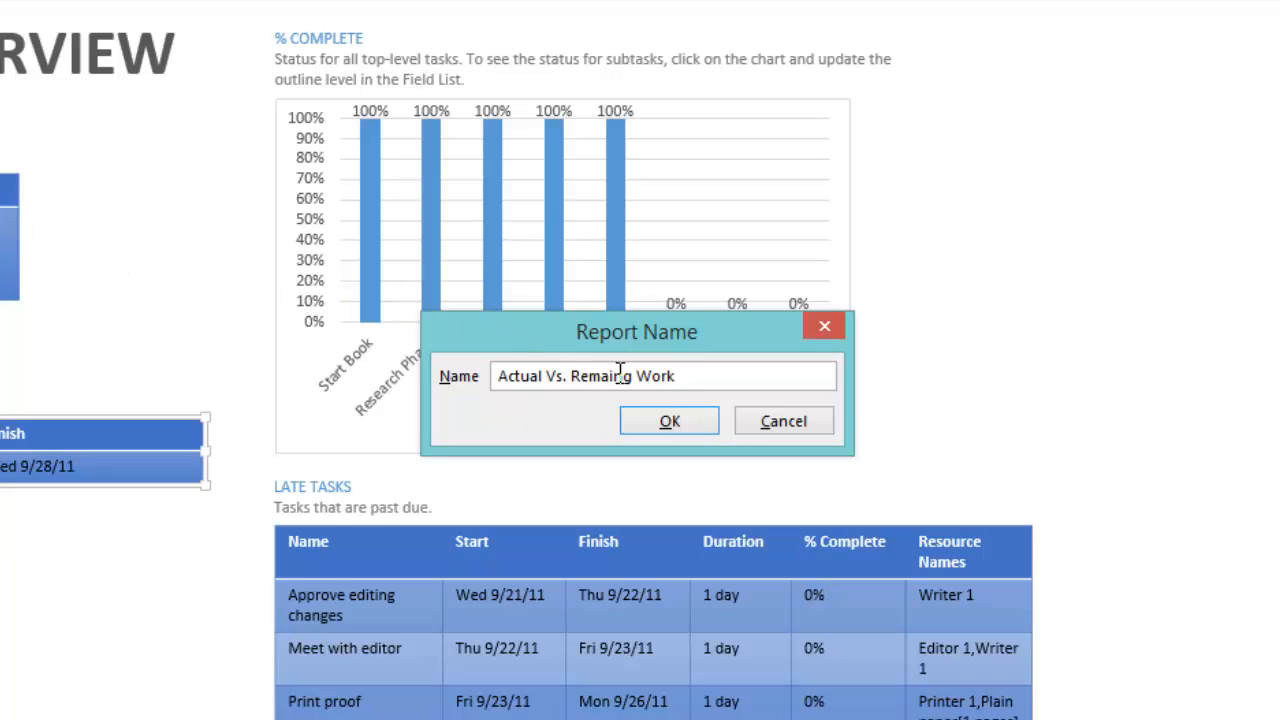
type("in")
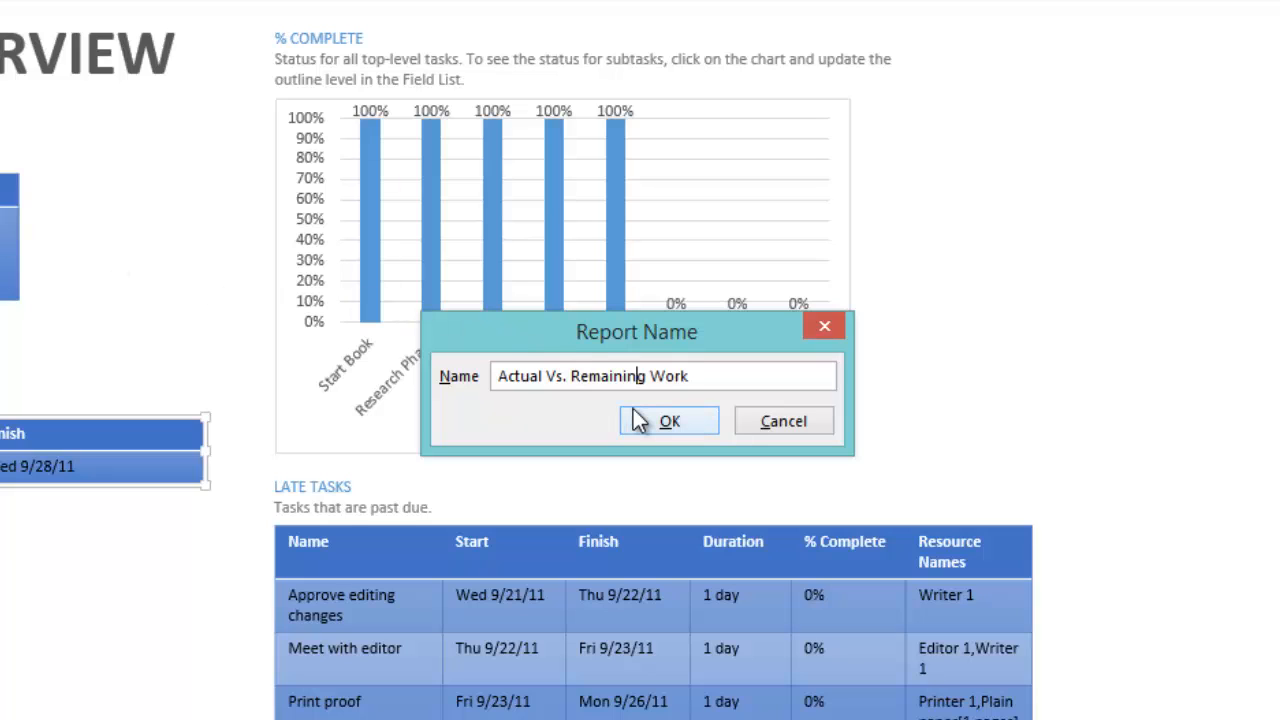
left_click(682, 424)
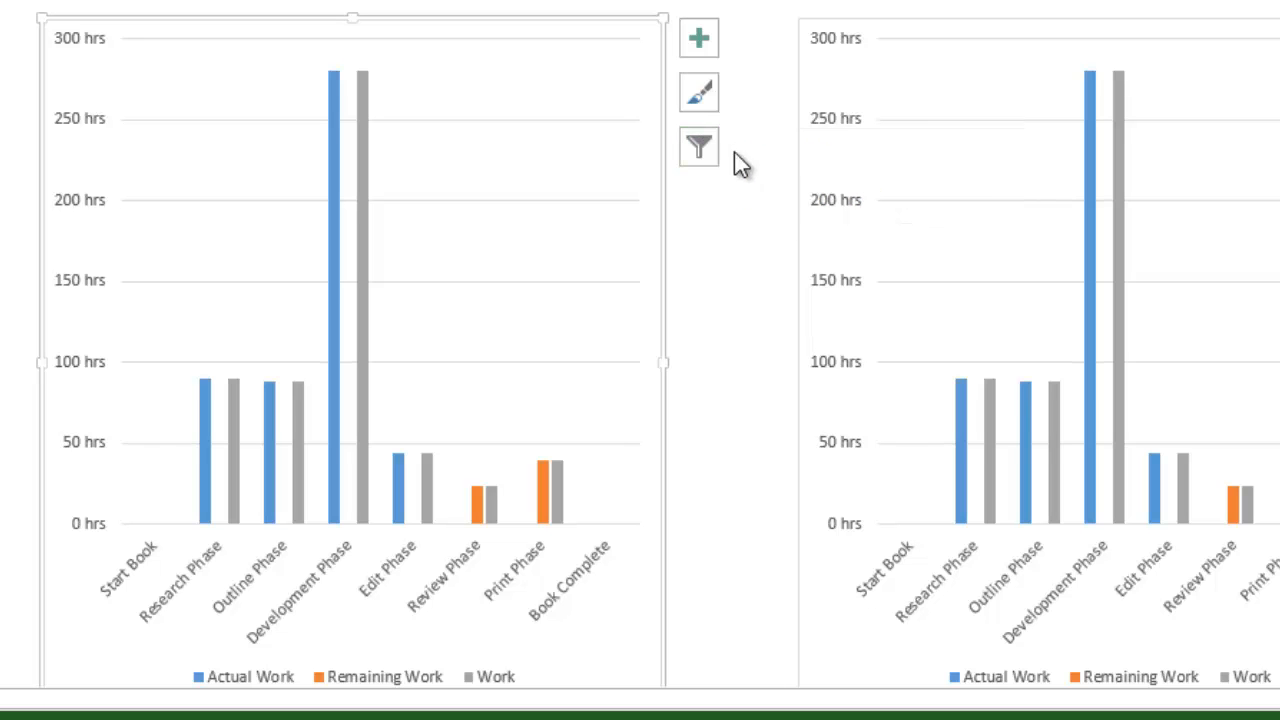
Step: Add a chart title and data labels to the first of the comparison report's two charts
left_click(830, 178)
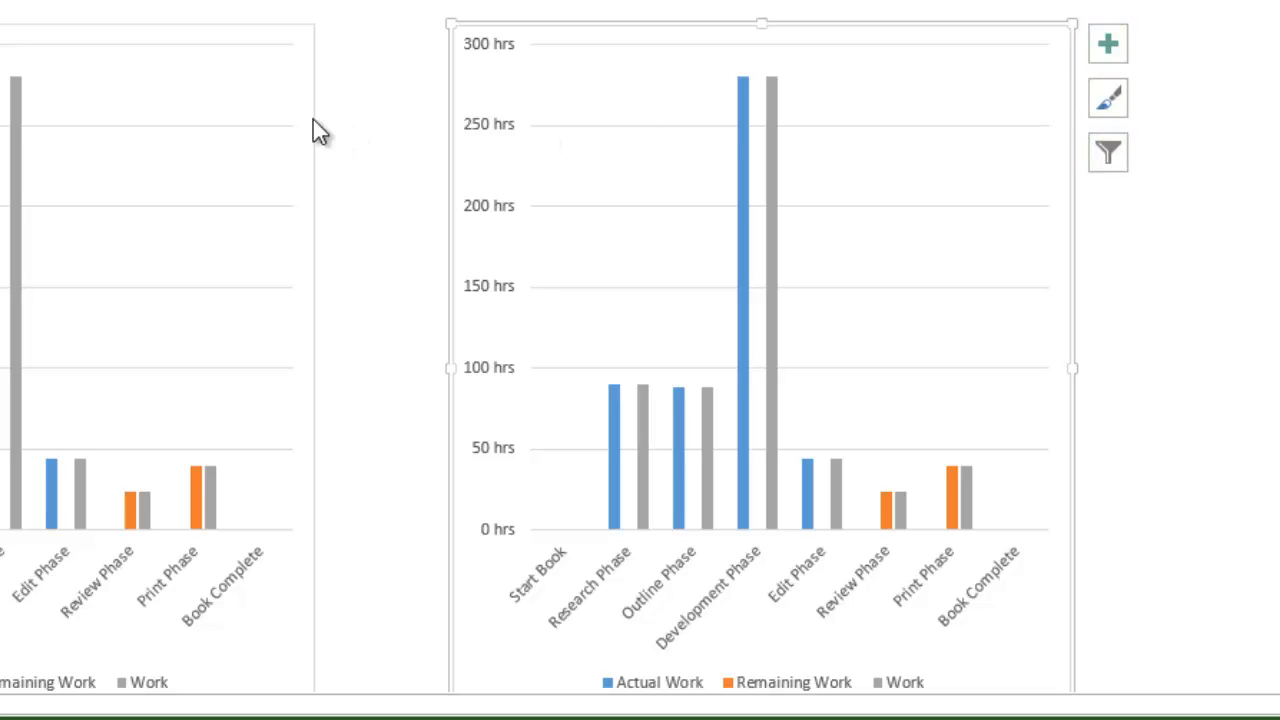
left_click(312, 149)
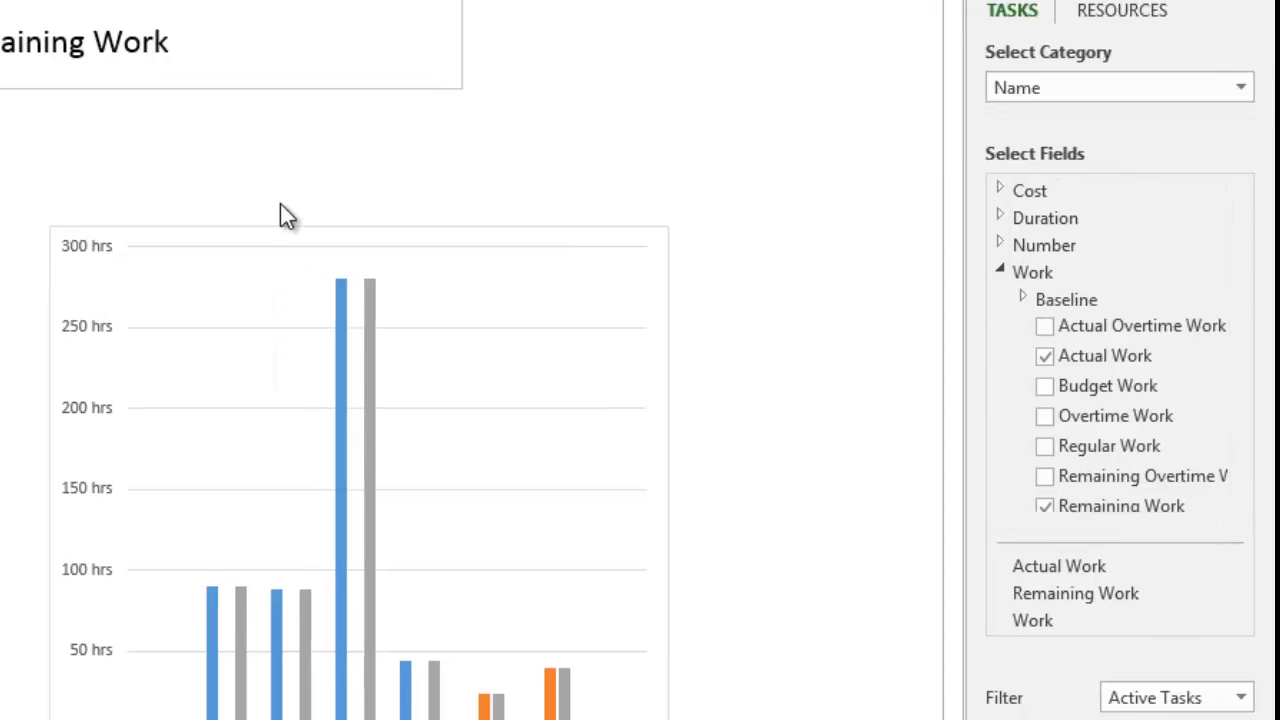
left_click(686, 48)
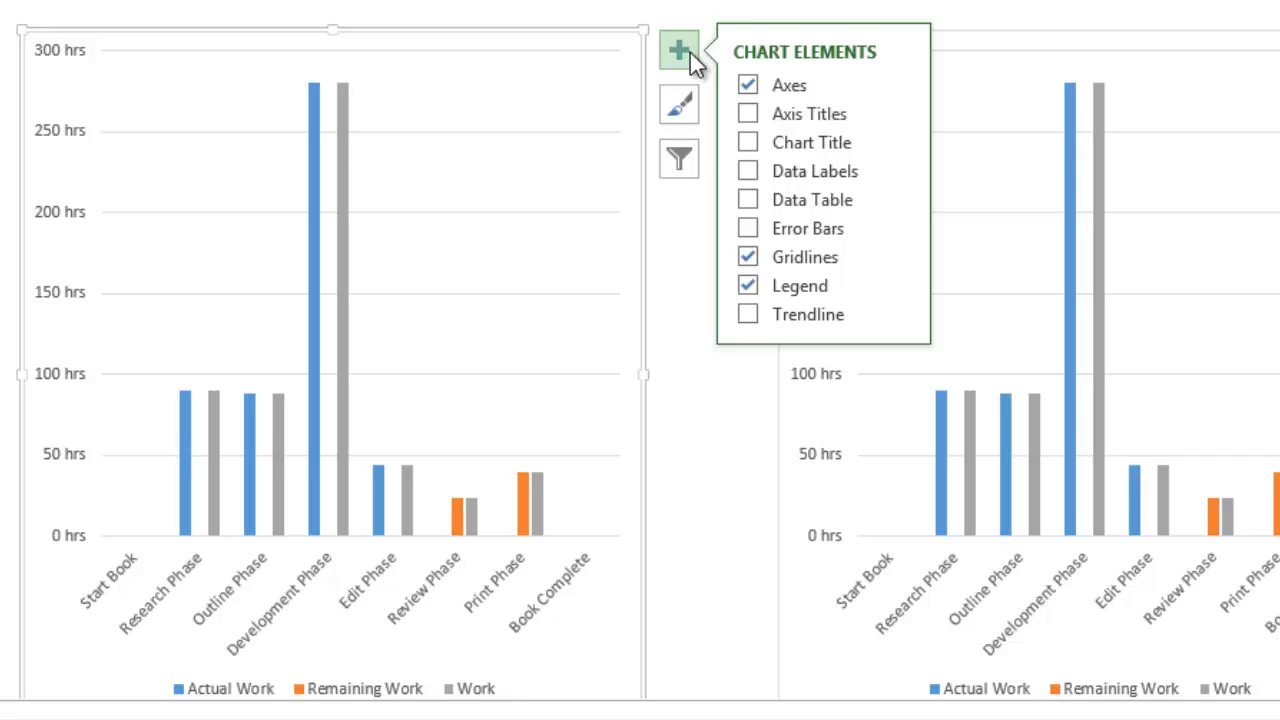
left_click(749, 143)
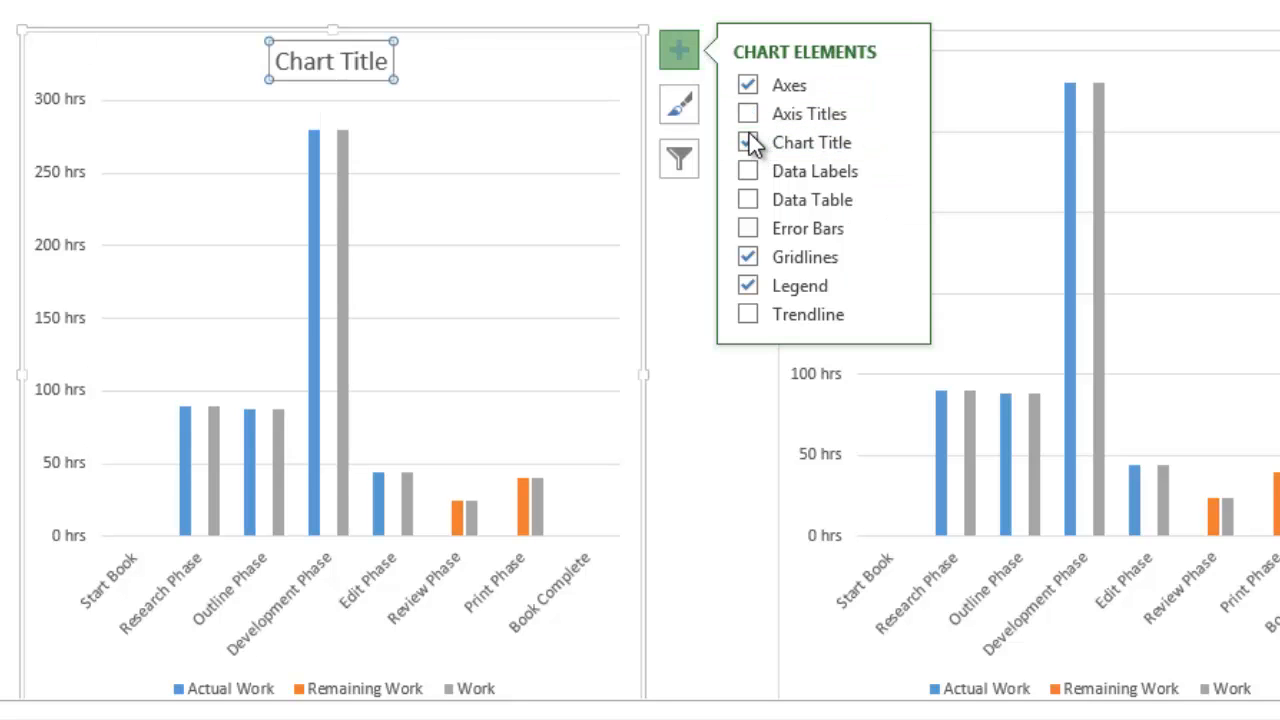
left_click(745, 173)
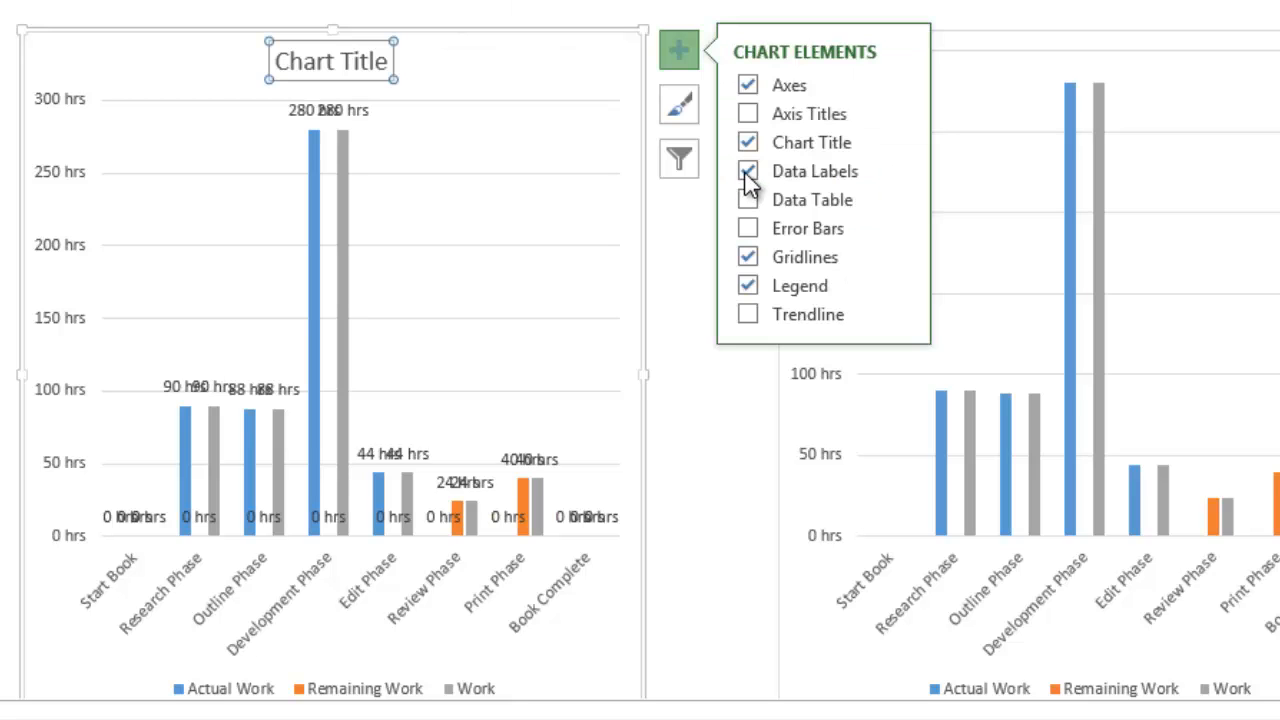
Step: Apply the dark Style 8 chart style to the first comparison chart
left_click(679, 108)
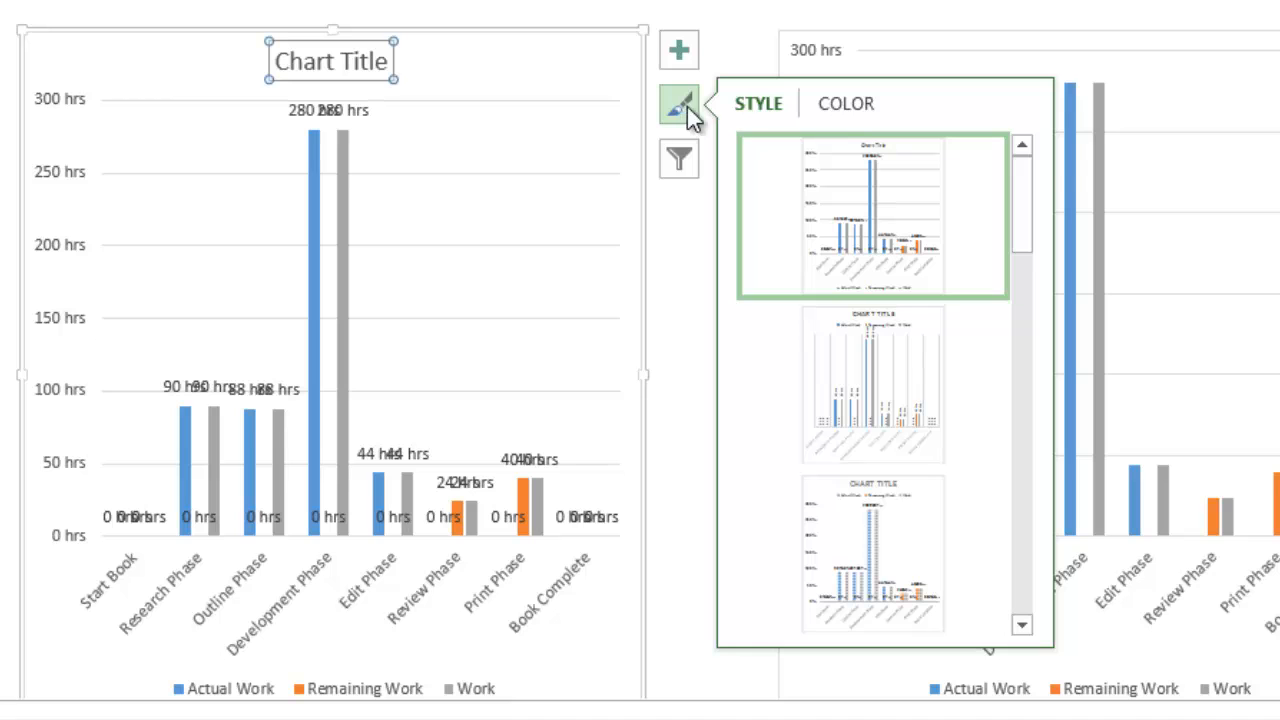
left_click_drag(1025, 200, 1014, 432)
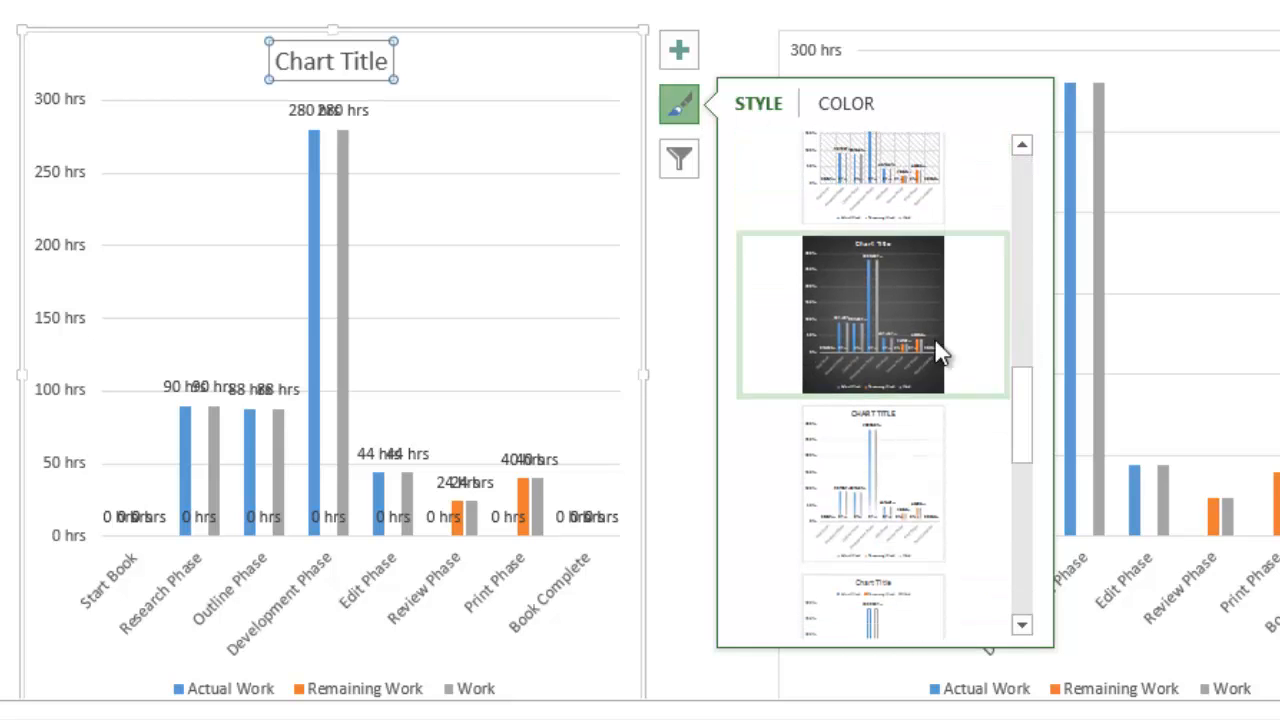
left_click(902, 288)
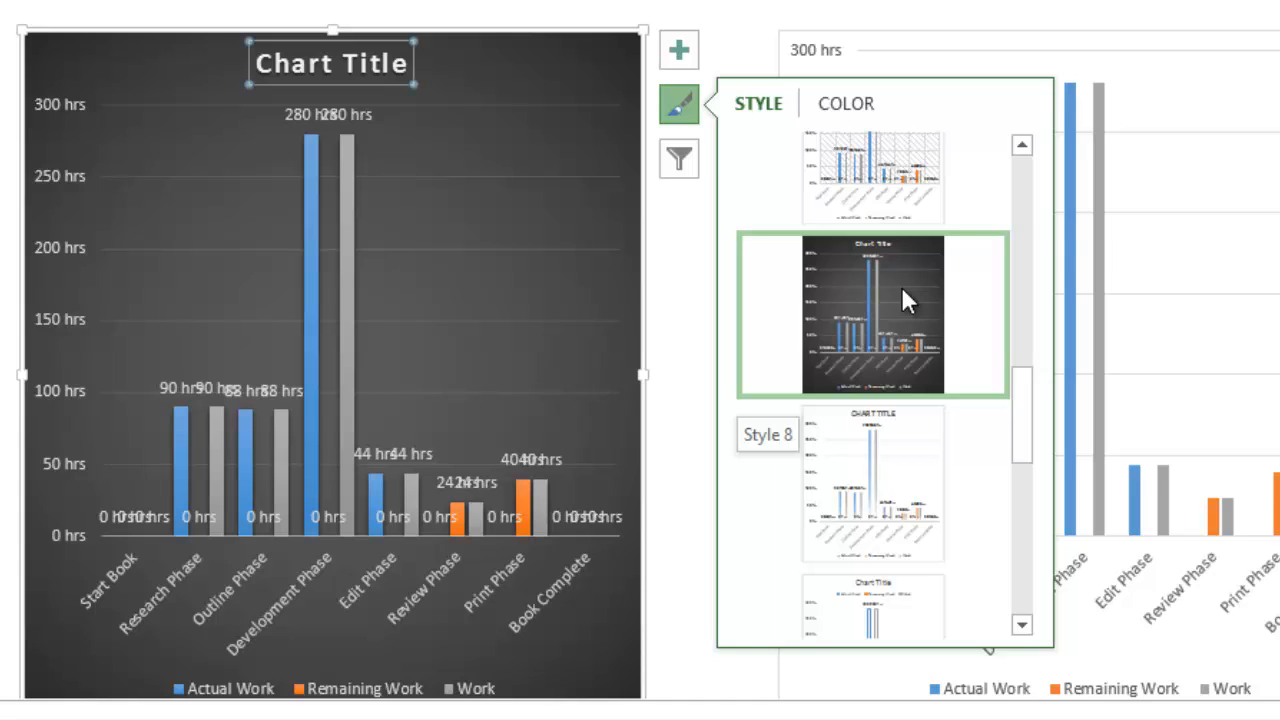
Step: Filter the first comparison chart to the Actual Work series only, keeping all categories
left_click(694, 169)
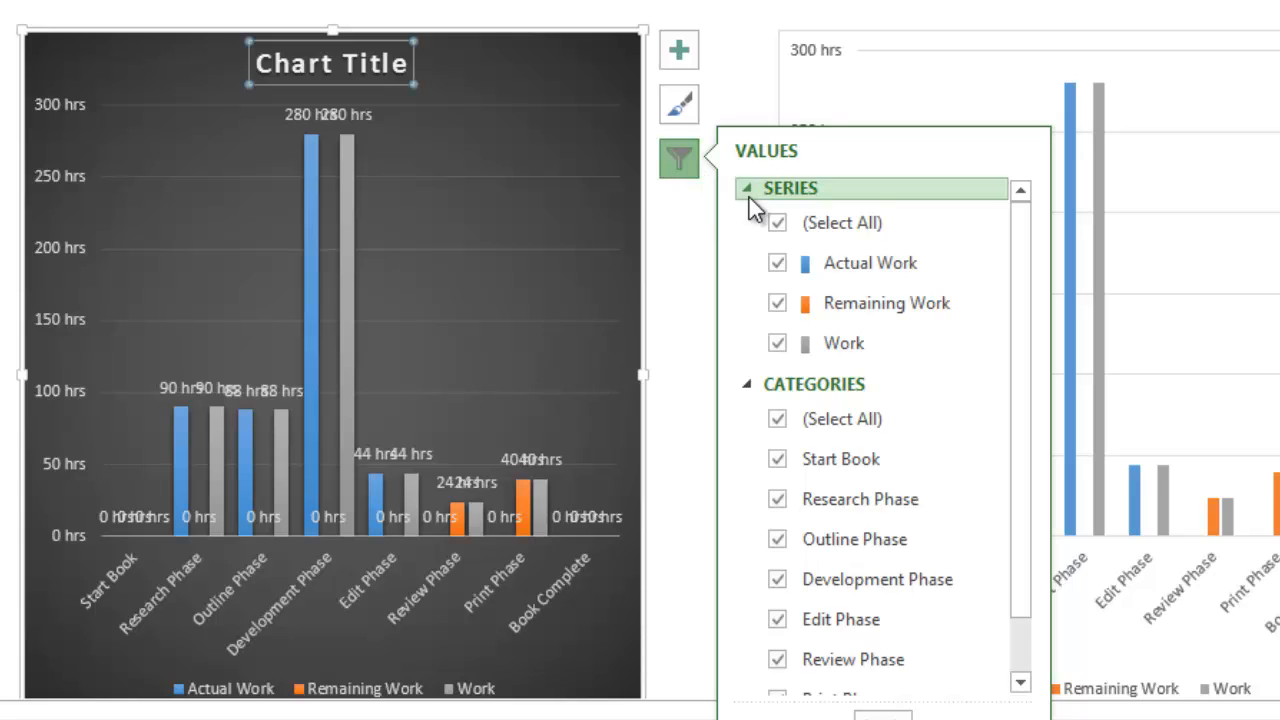
left_click(777, 222)
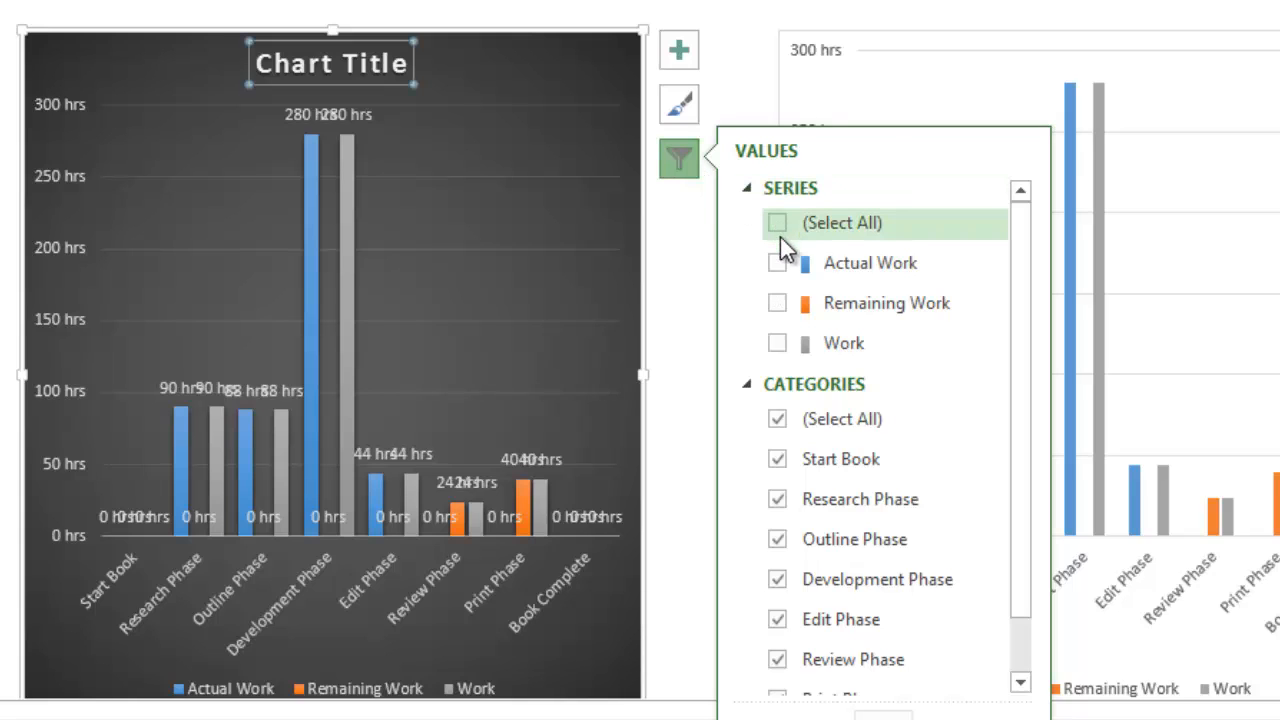
left_click(777, 264)
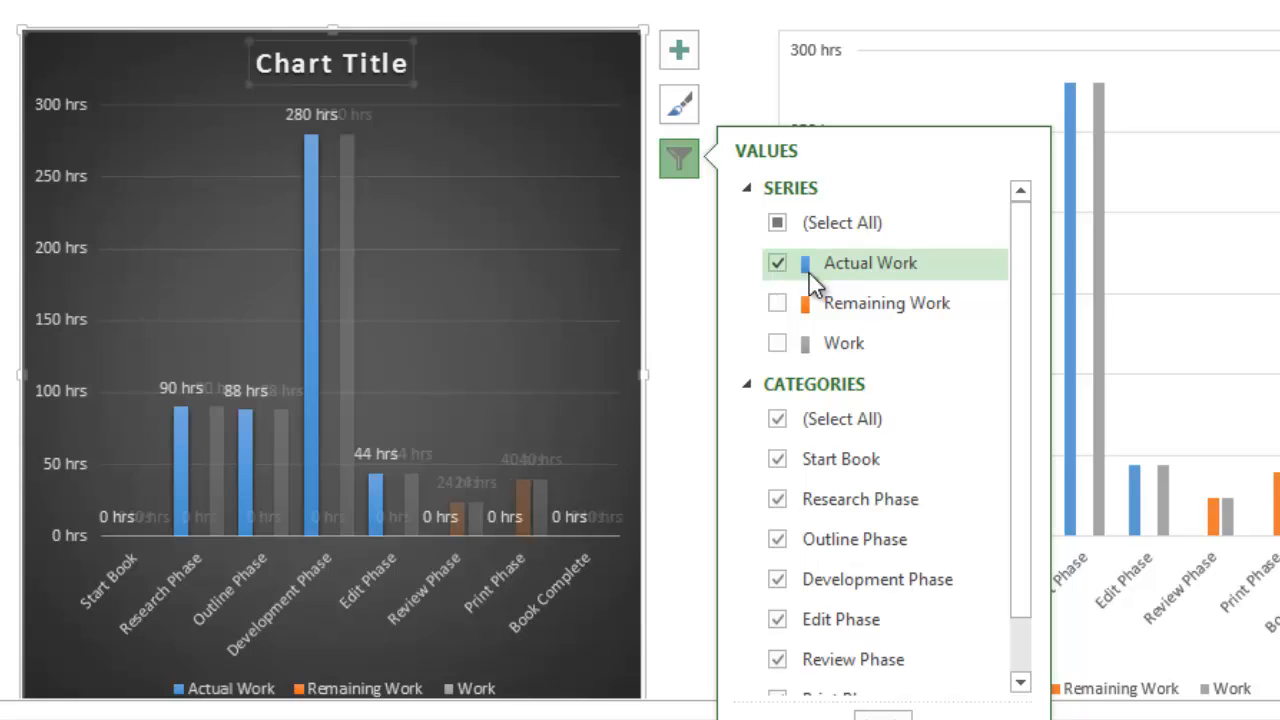
scroll(1018, 485, "down", 2)
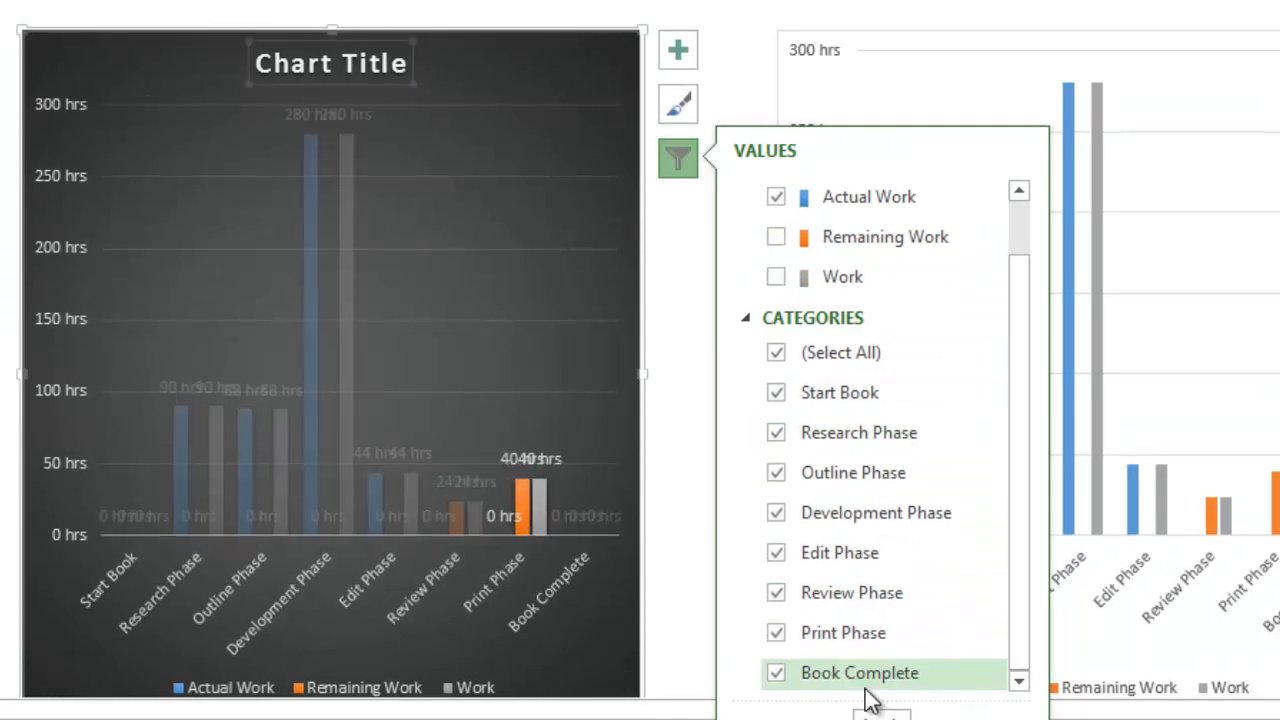
left_click(845, 694)
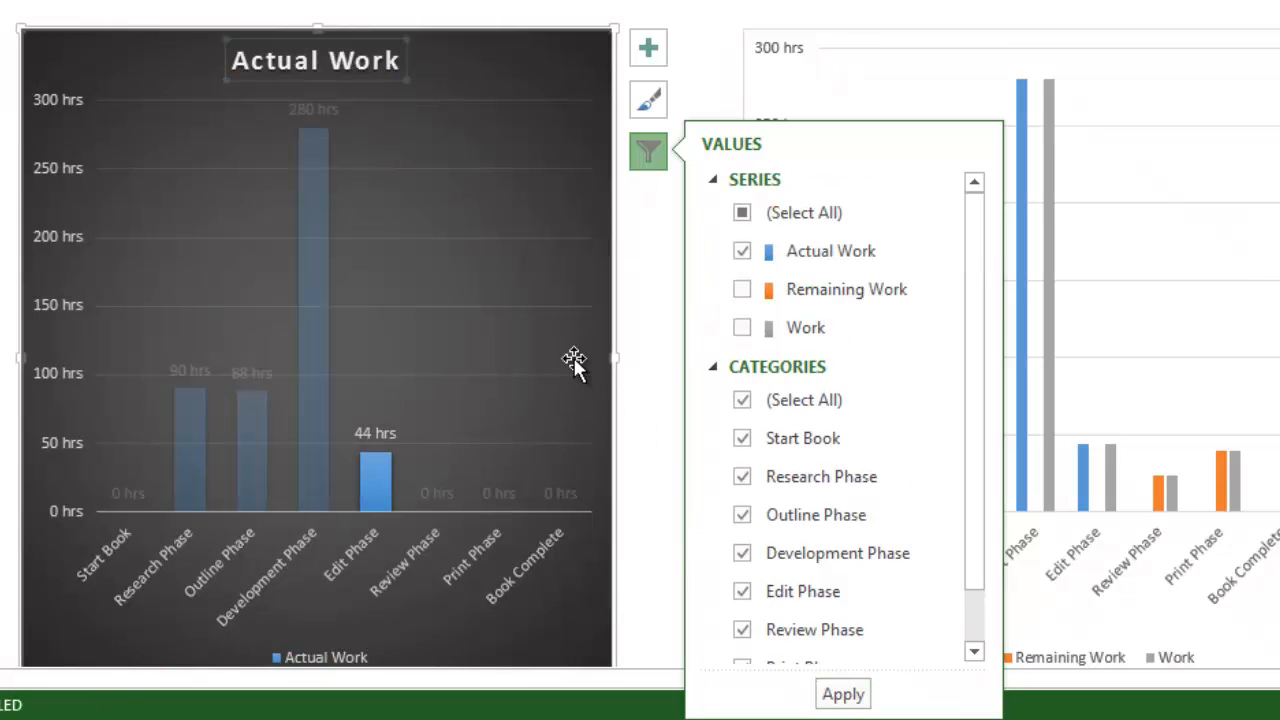
Step: Add a chart title and data labels to the second comparison chart
left_click(646, 308)
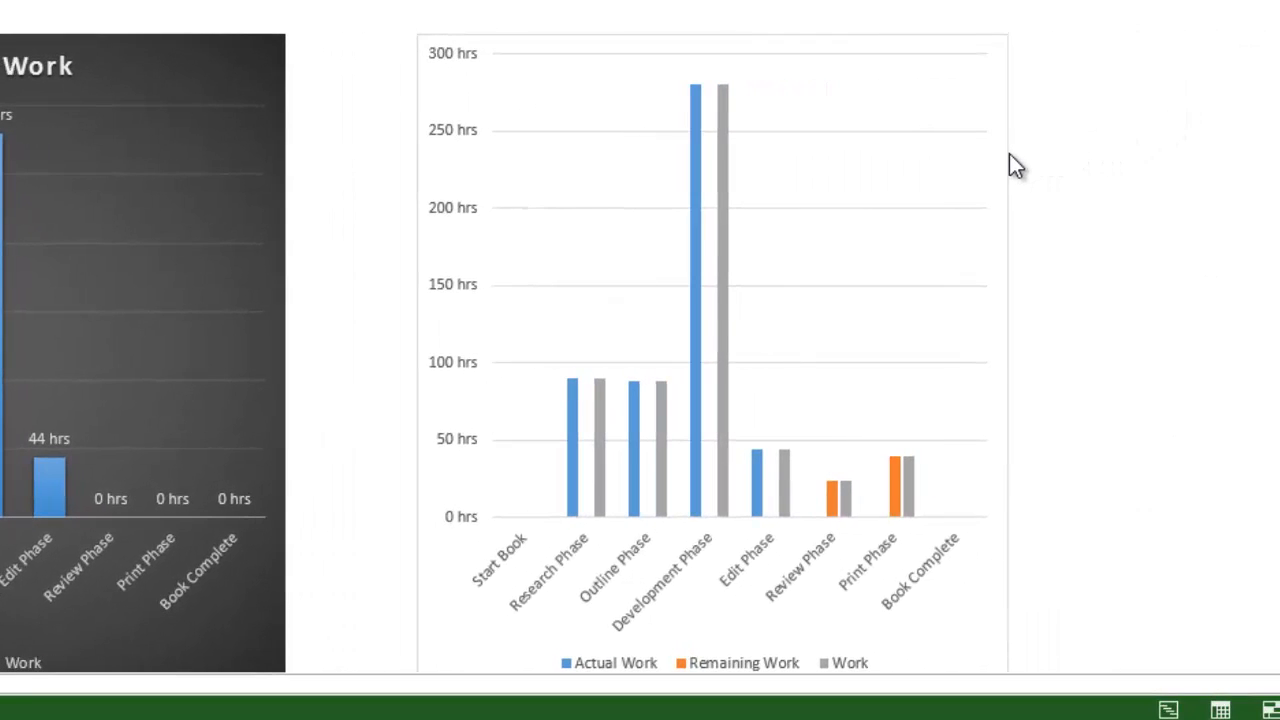
left_click(1009, 153)
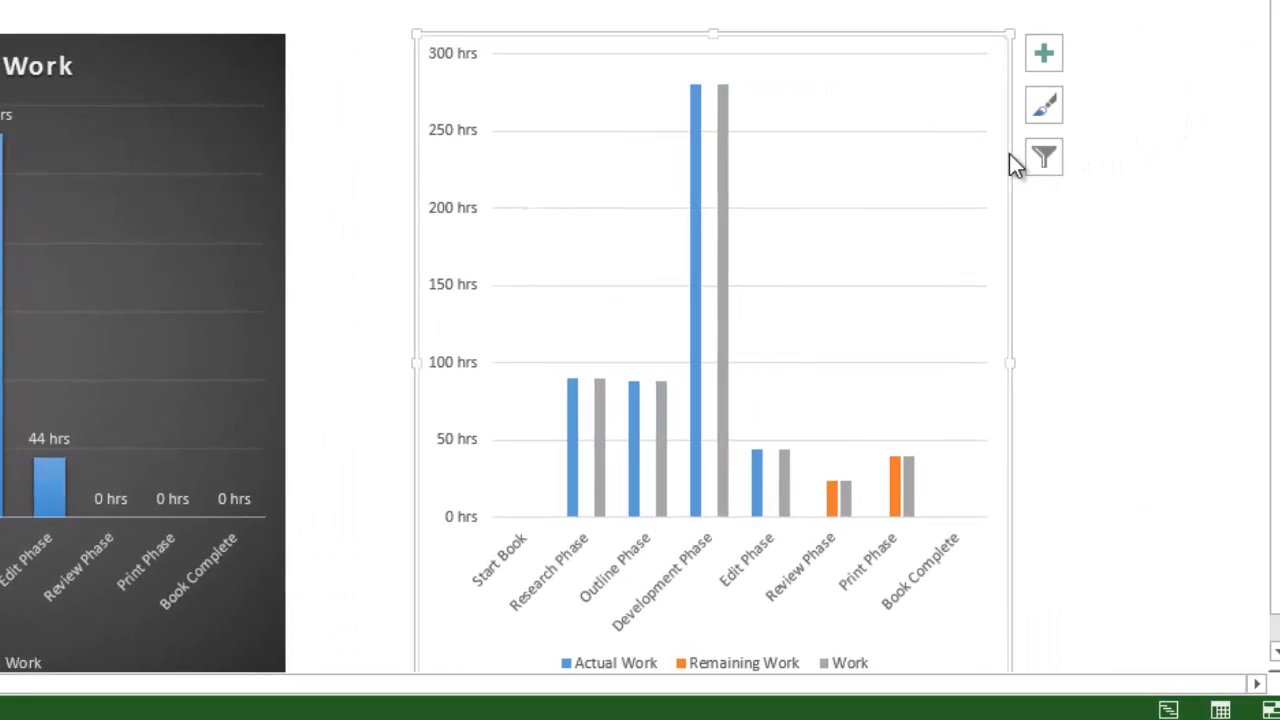
left_click(1049, 55)
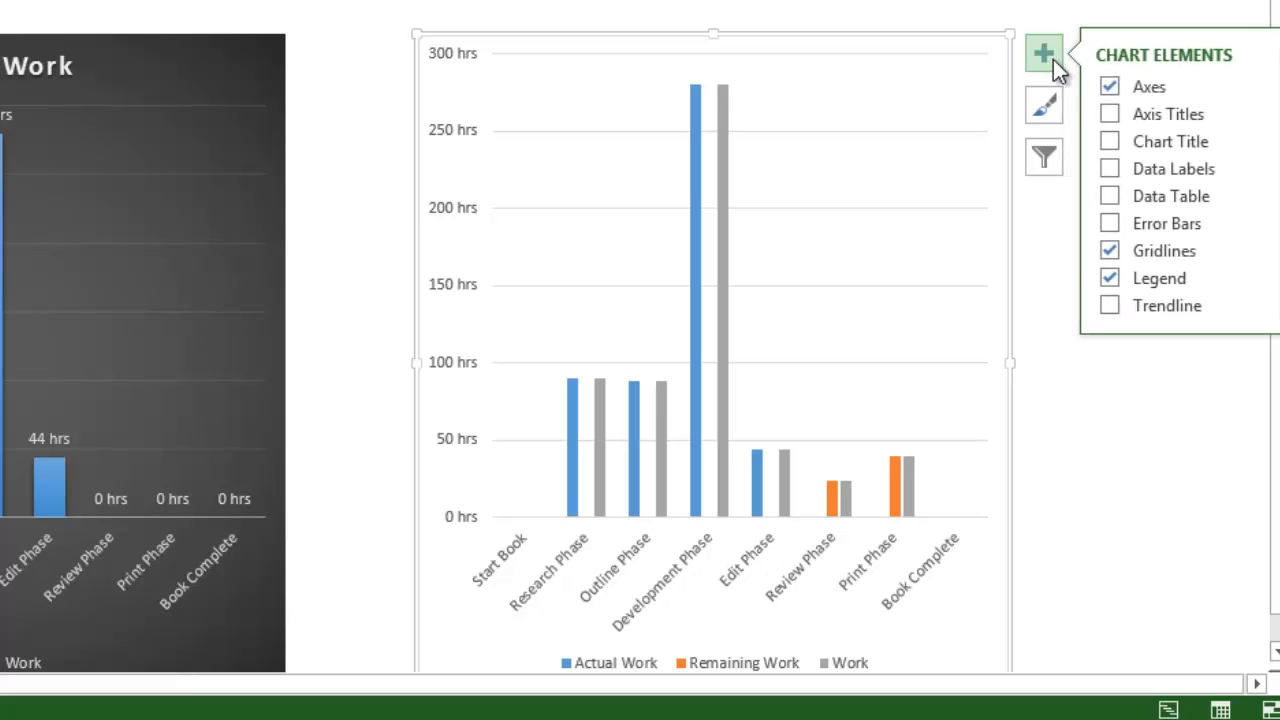
left_click(1108, 141)
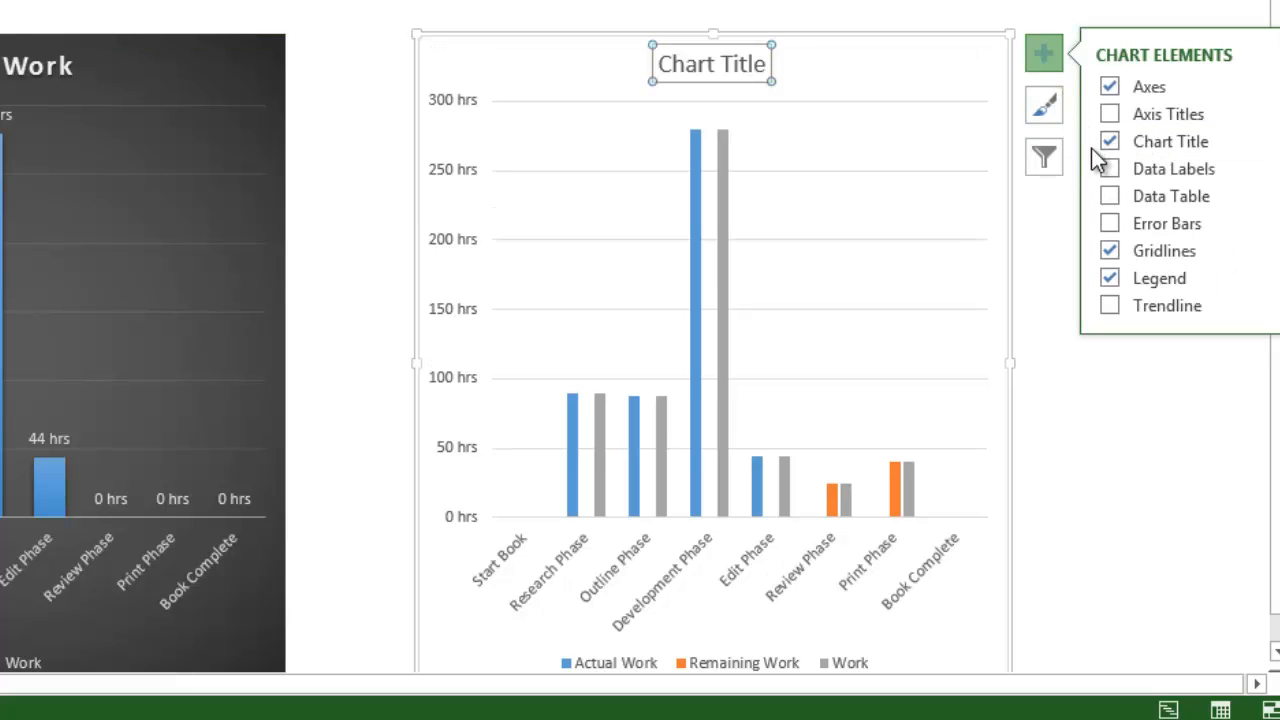
left_click(1109, 168)
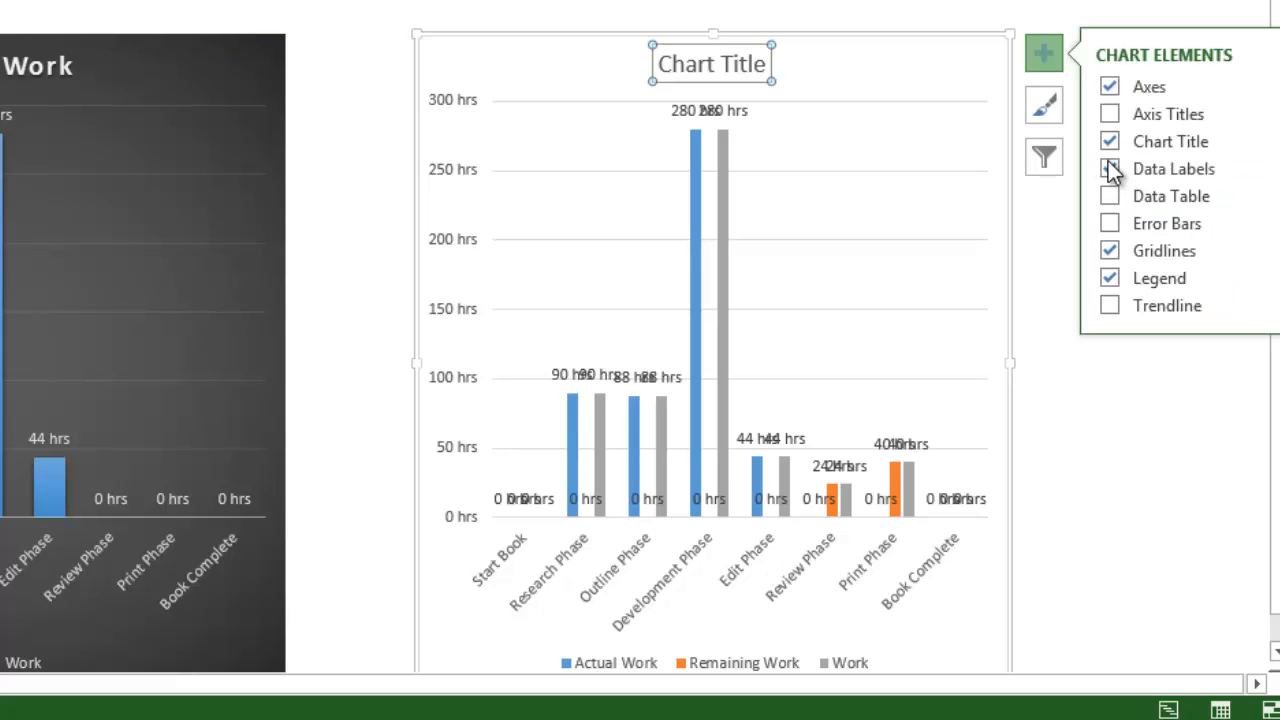
Step: Apply the same dark Style 8 chart style to the second comparison chart
left_click(1043, 106)
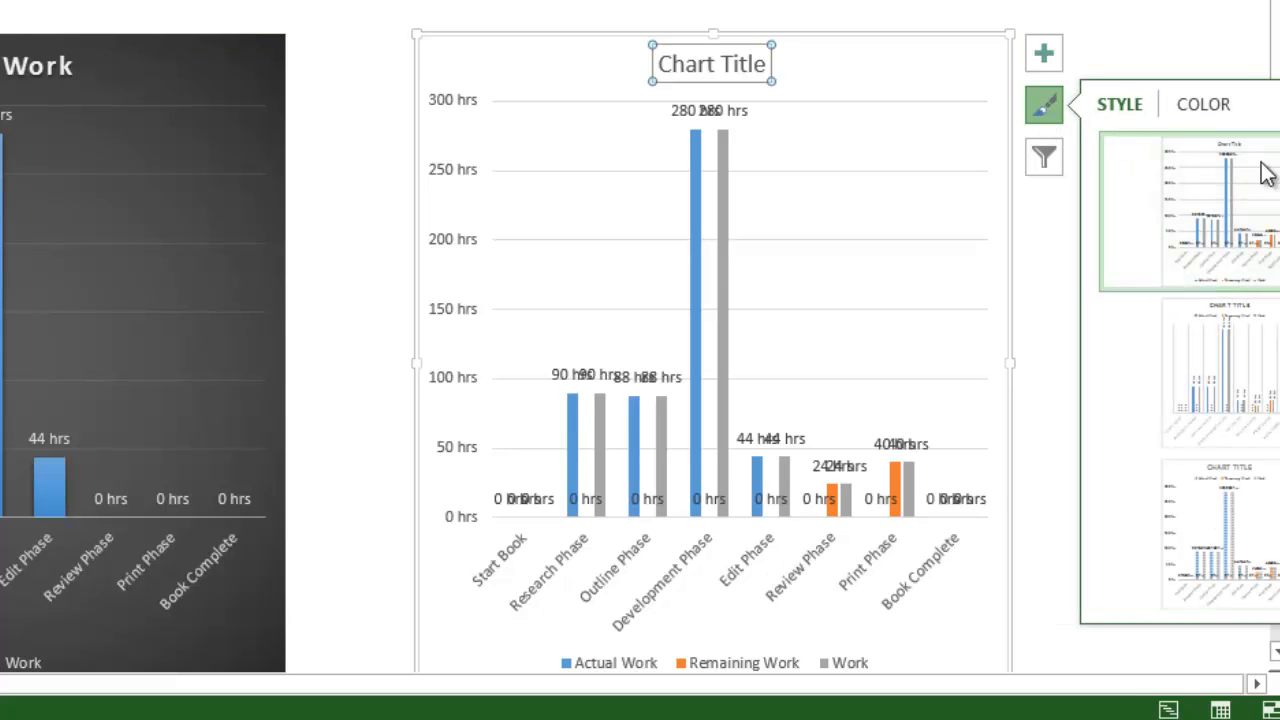
left_click_drag(1272, 212, 1257, 348)
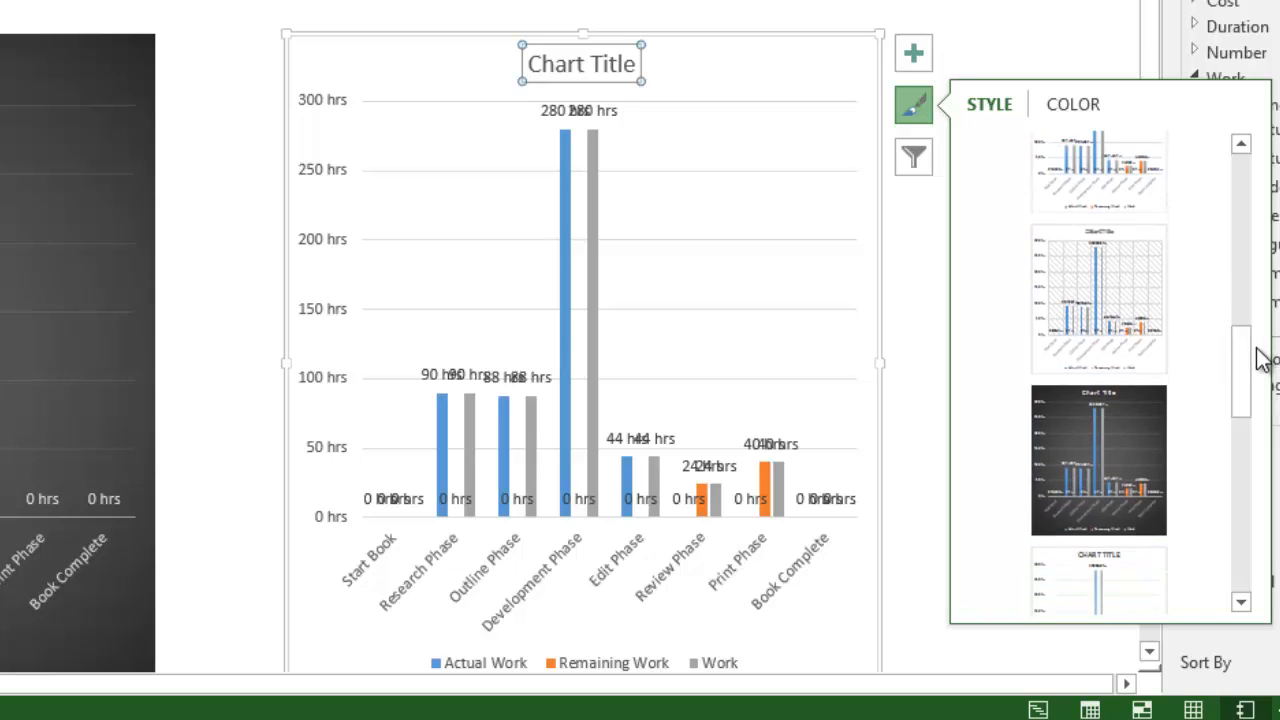
left_click(1117, 450)
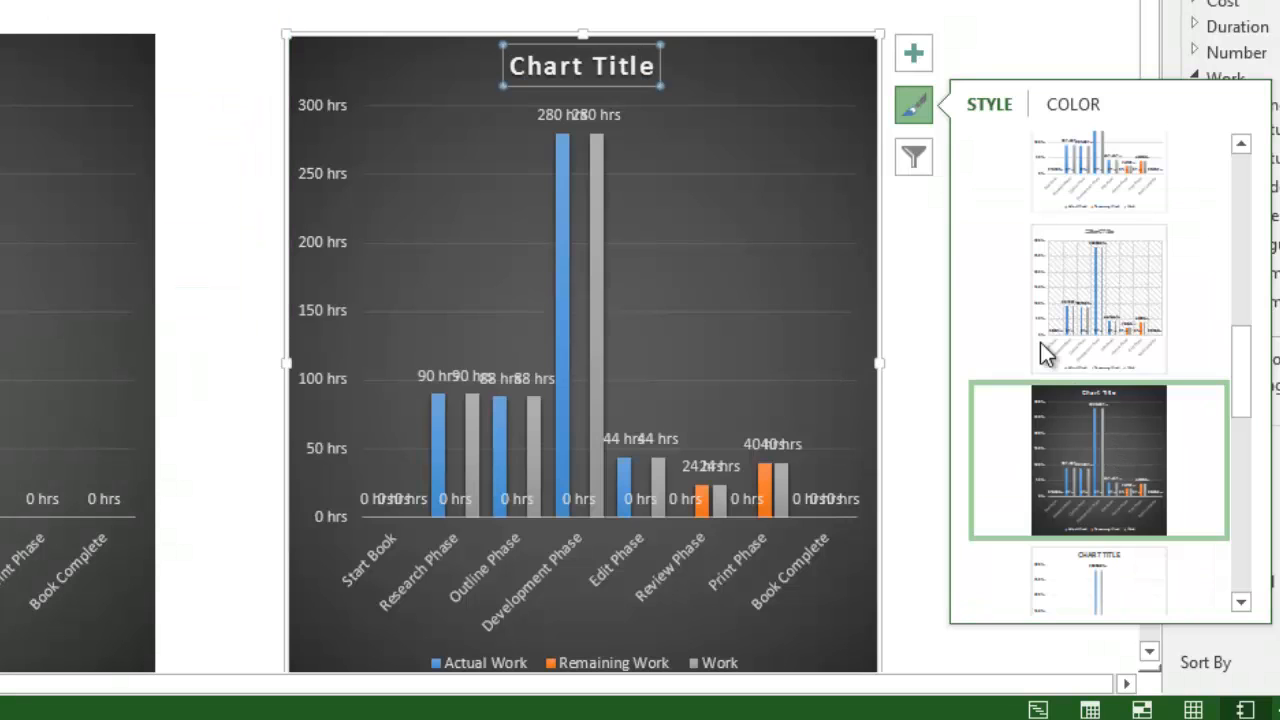
Step: Filter the second comparison chart to the Remaining Work series only, keeping all categories
left_click(926, 168)
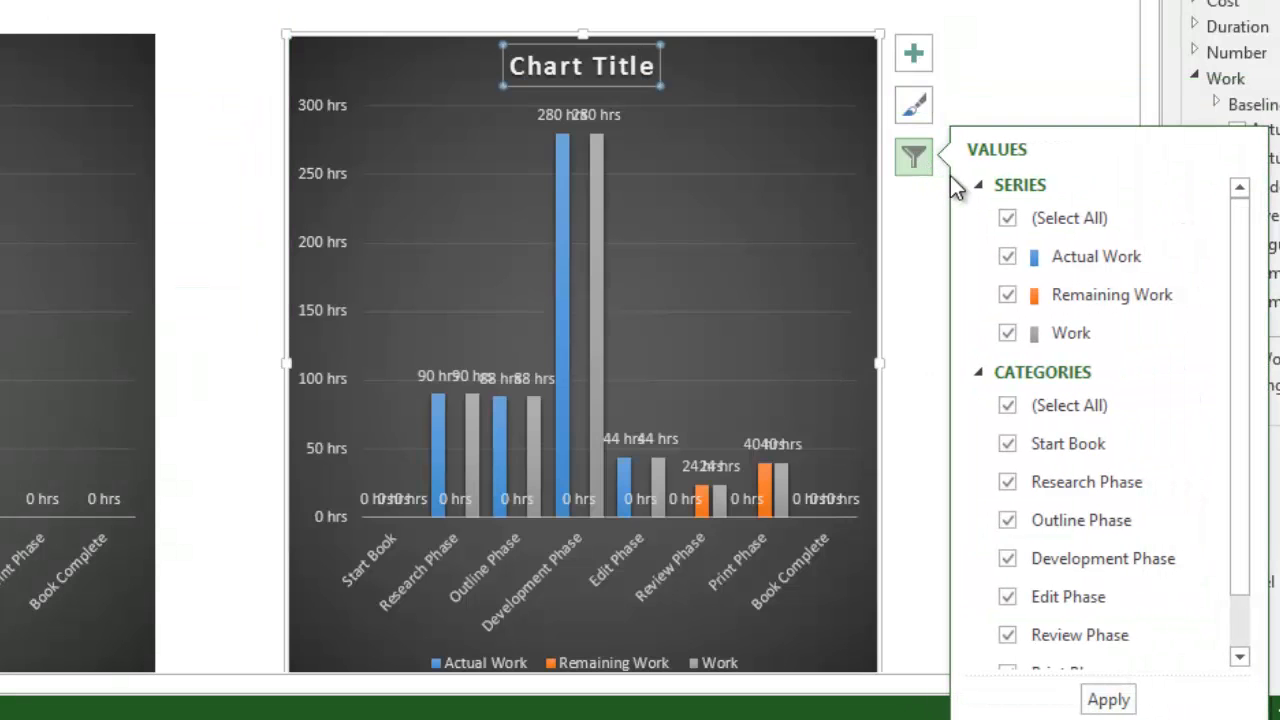
left_click(1006, 216)
left_click(1011, 296)
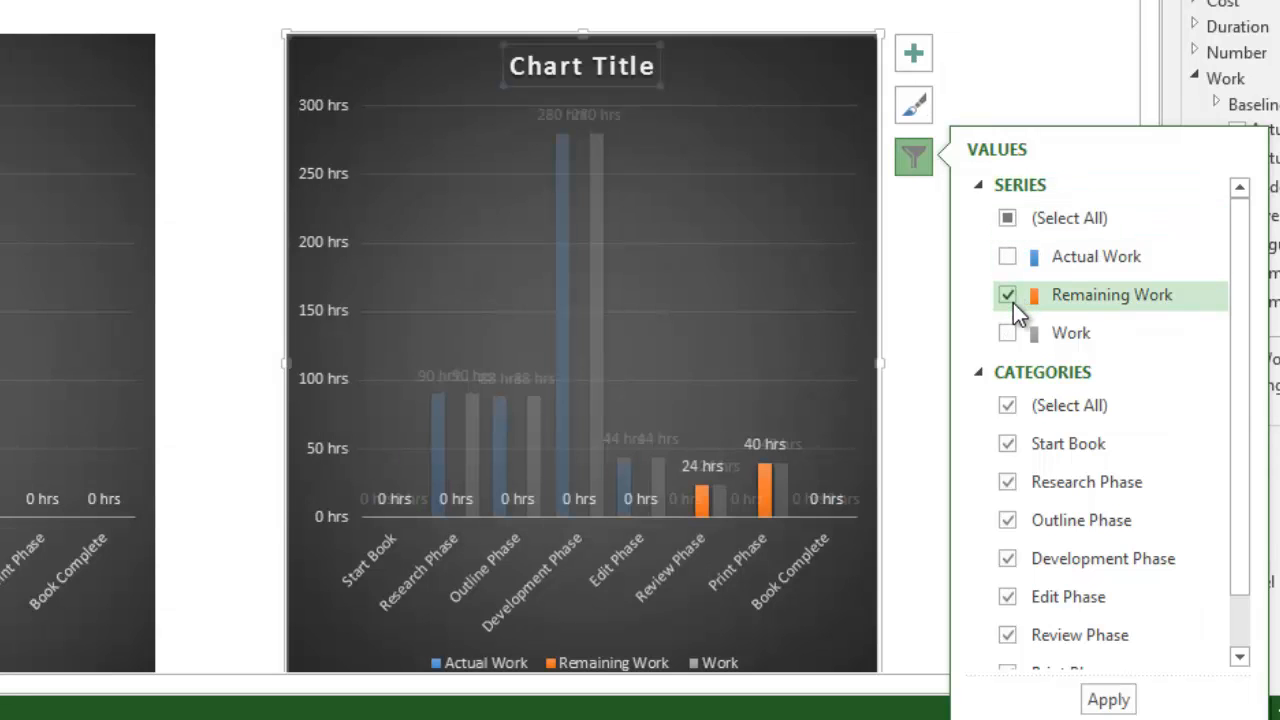
left_click(1110, 700)
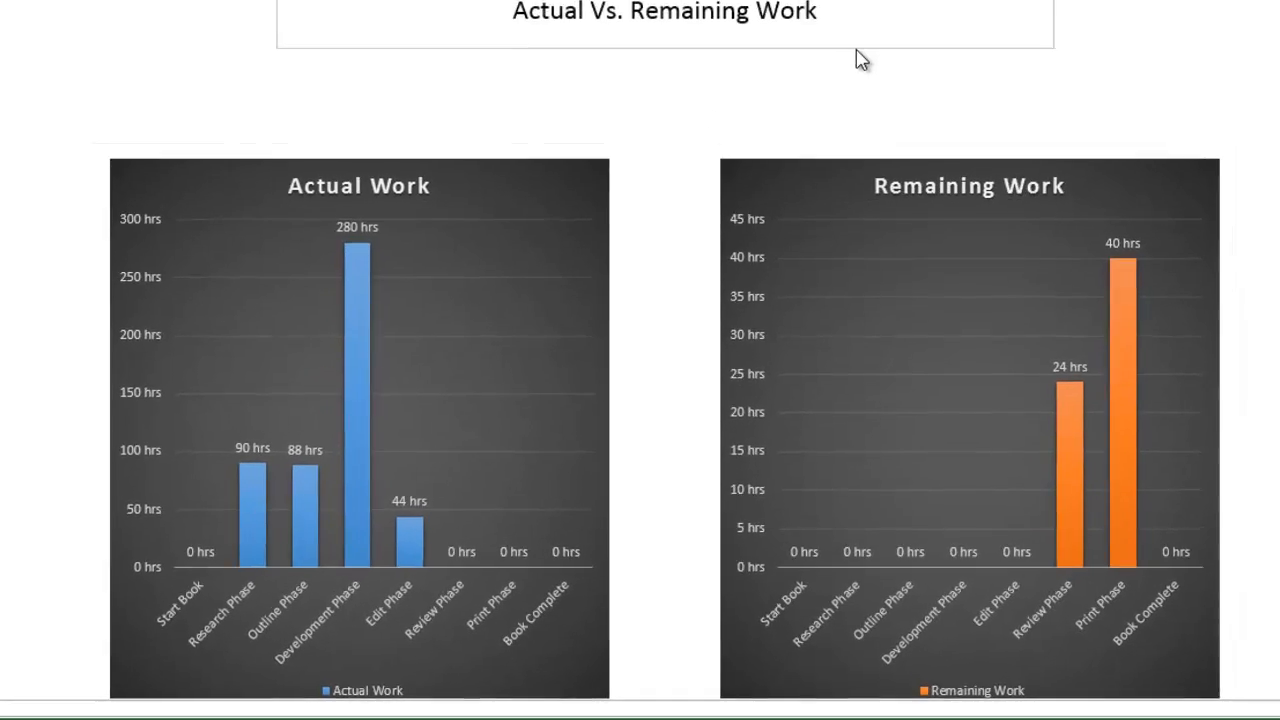
left_click(854, 45)
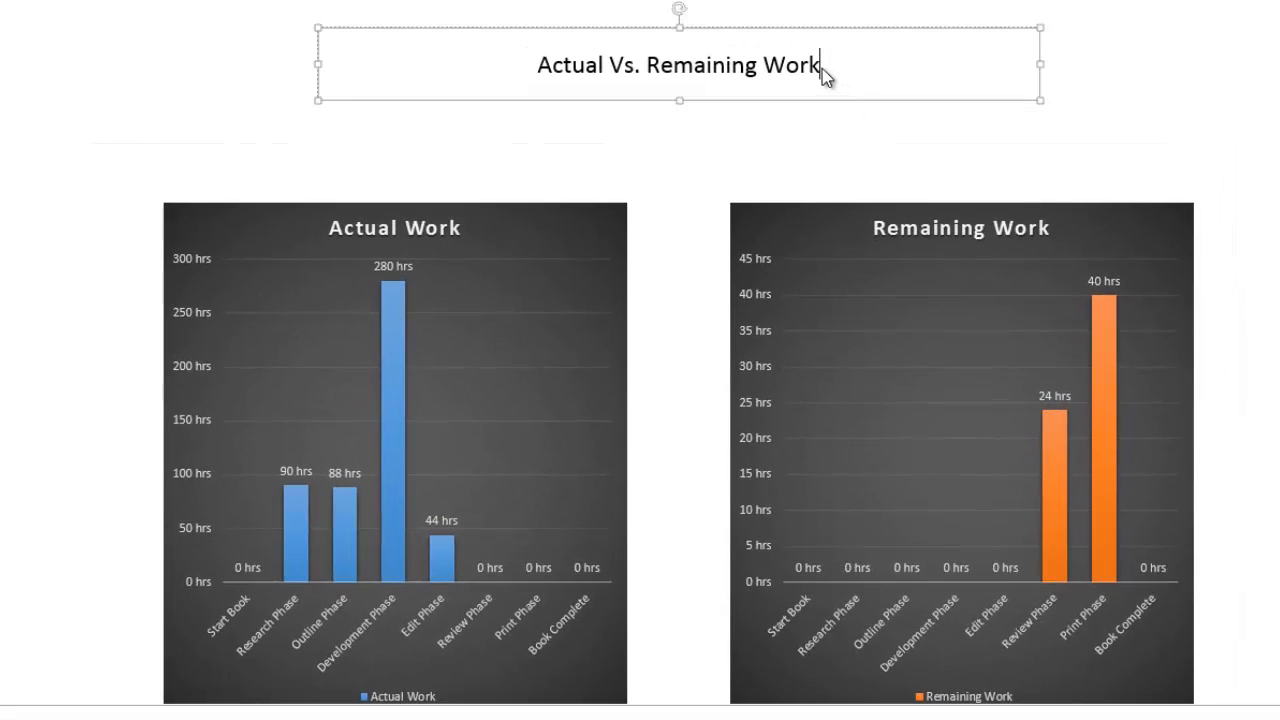
left_click_drag(822, 68, 538, 66)
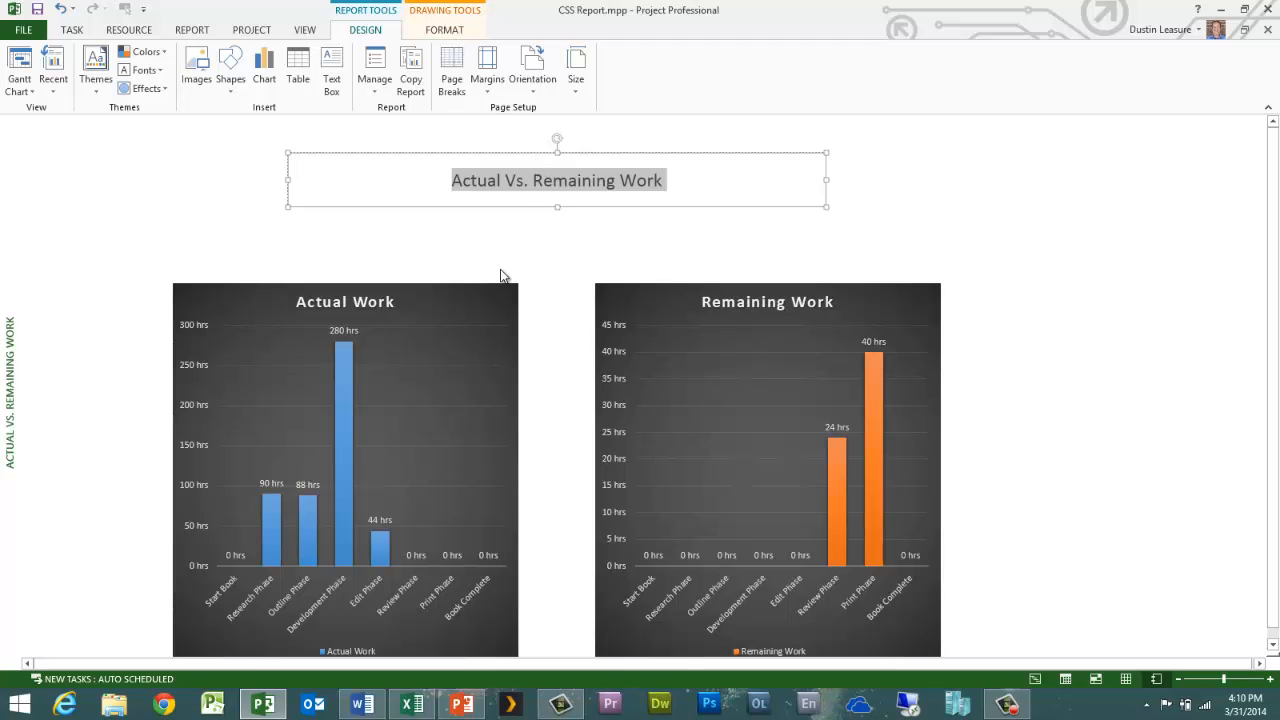
left_click(500, 288)
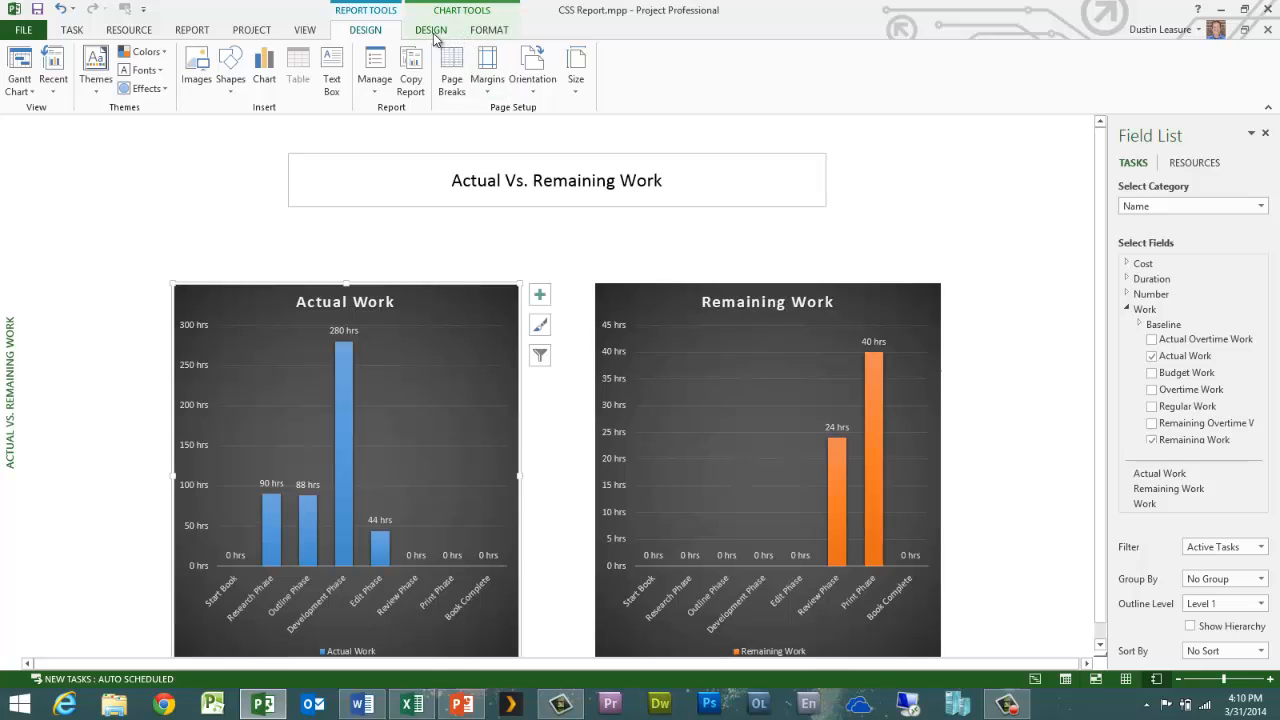
left_click(425, 35)
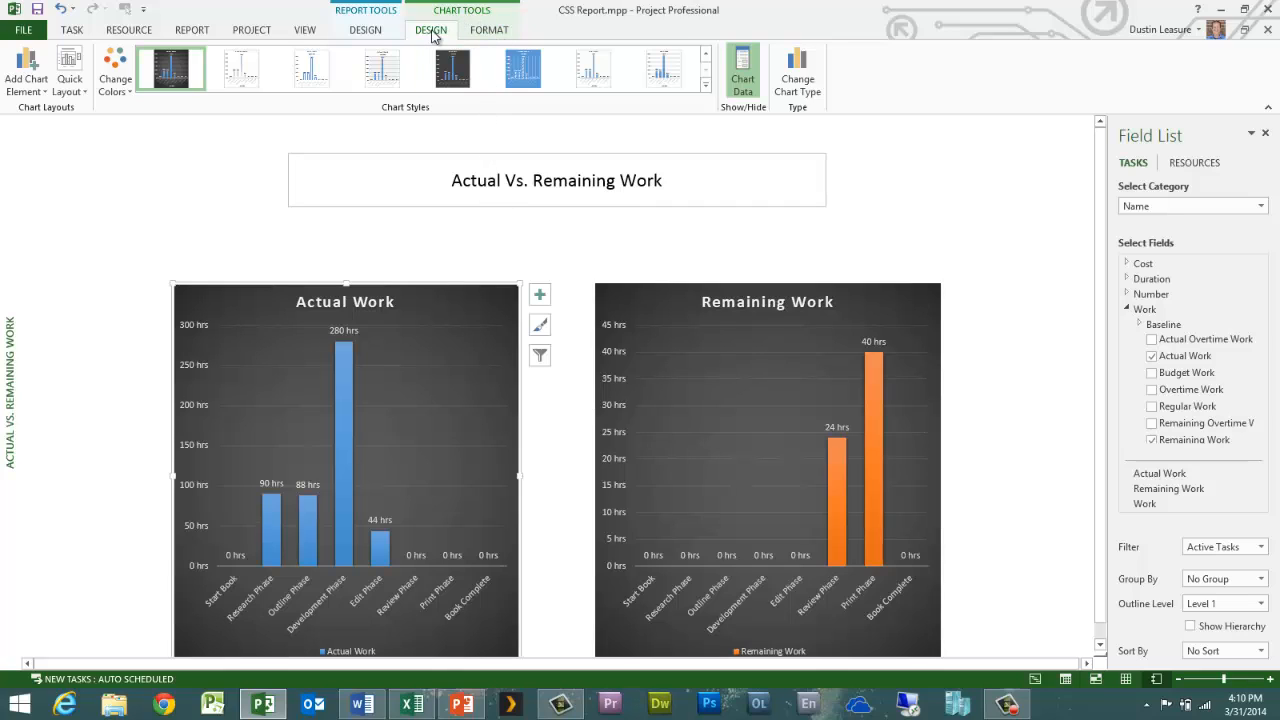
Step: Apply the black gradient shape style to the "Actual Vs. Remaining Work" report title box
left_click(431, 207)
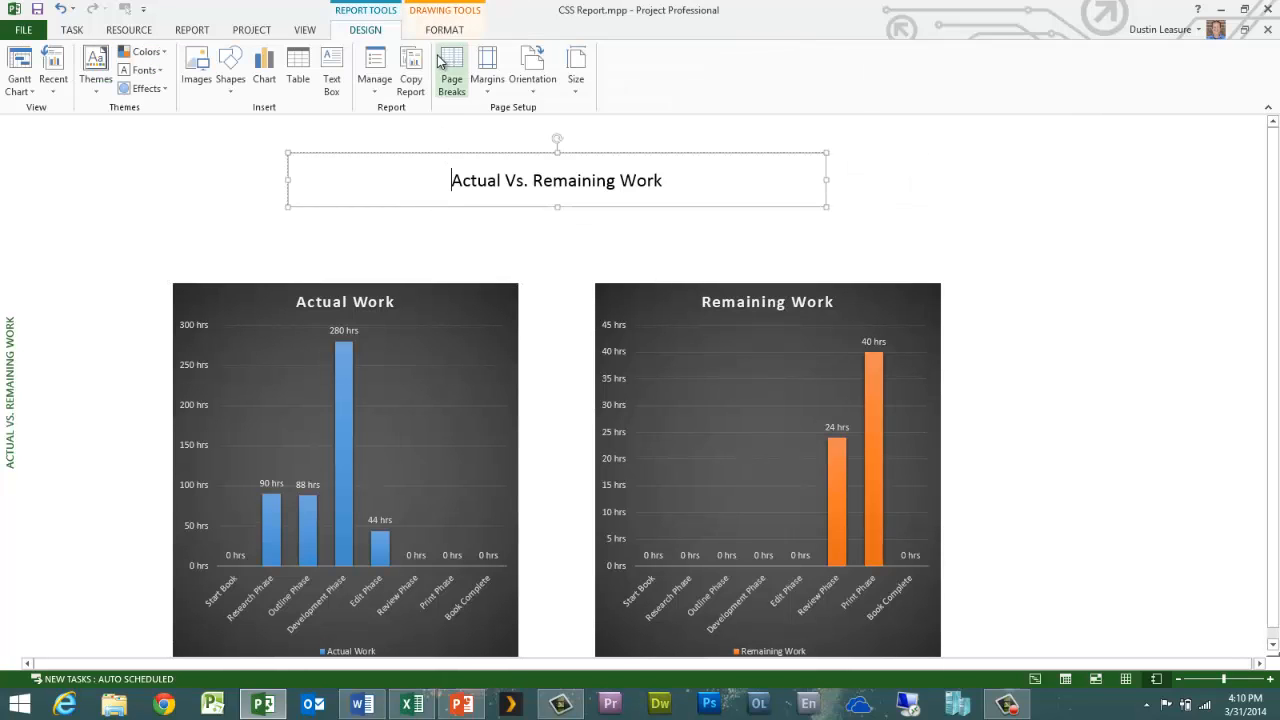
left_click(440, 31)
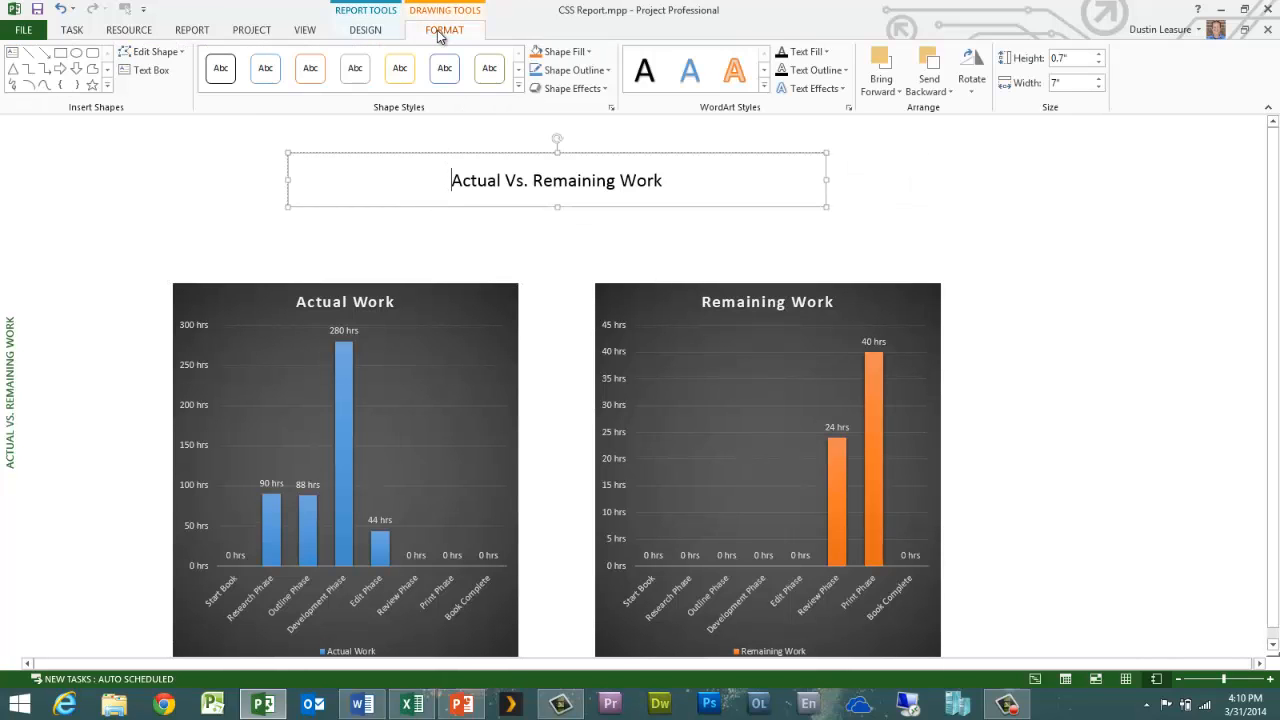
left_click(519, 89)
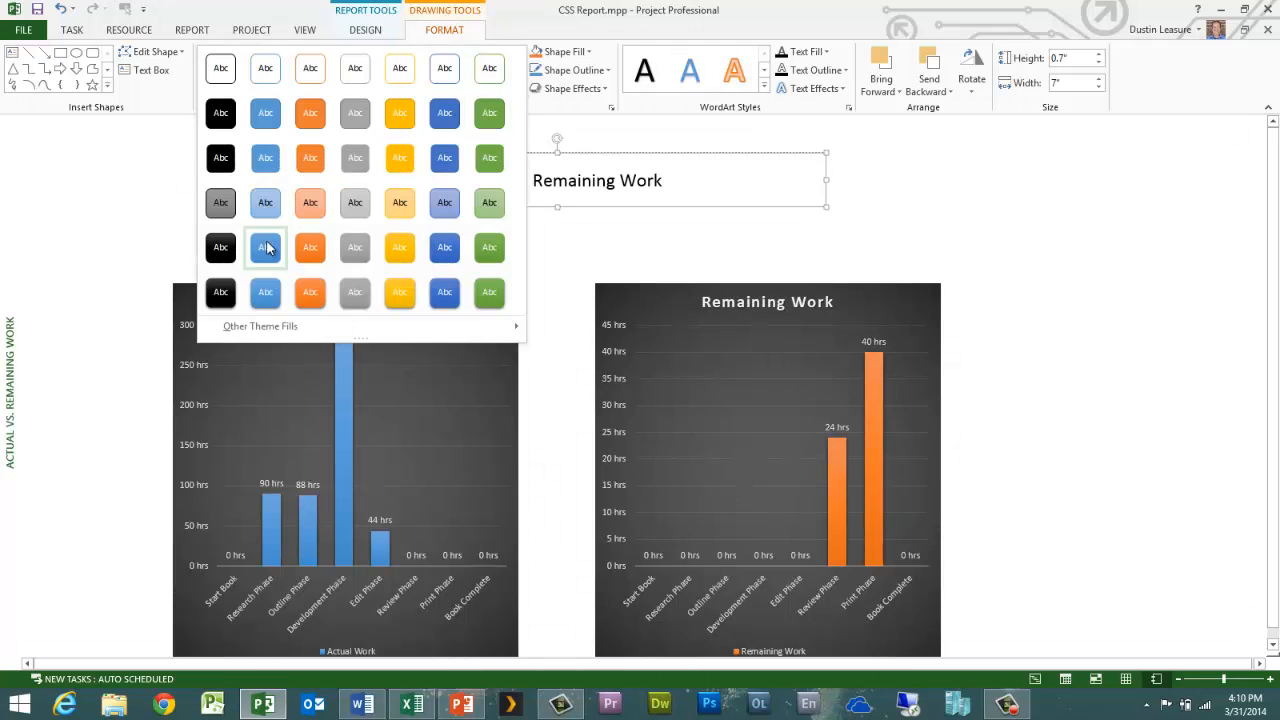
key("Escape")
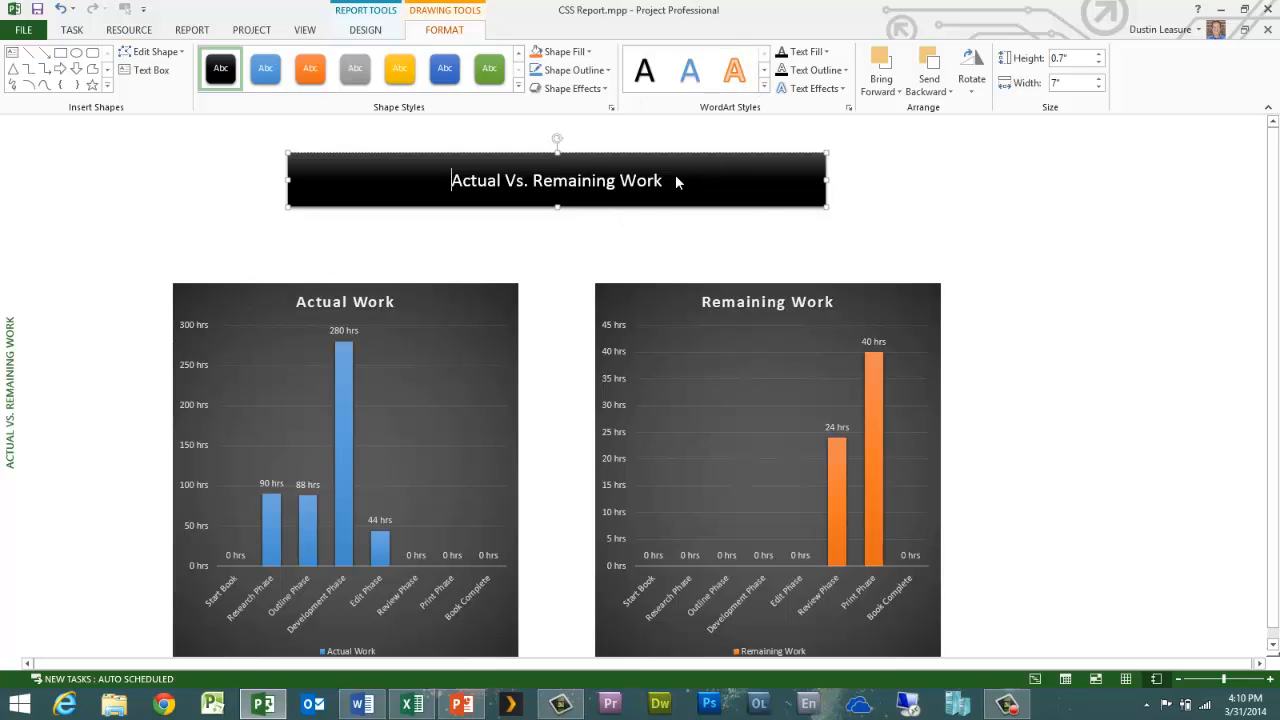
Step: Apply the light gray WordArt style to the whole report title text
left_click_drag(667, 183, 452, 183)
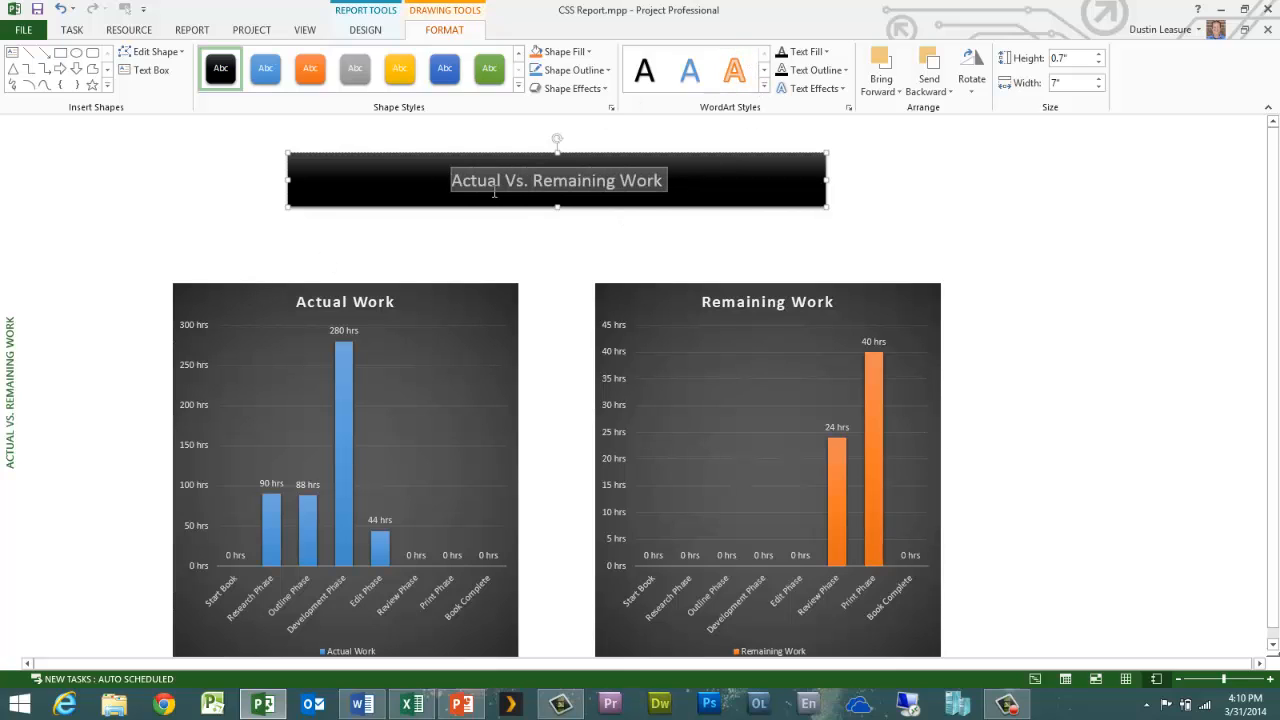
left_click(765, 86)
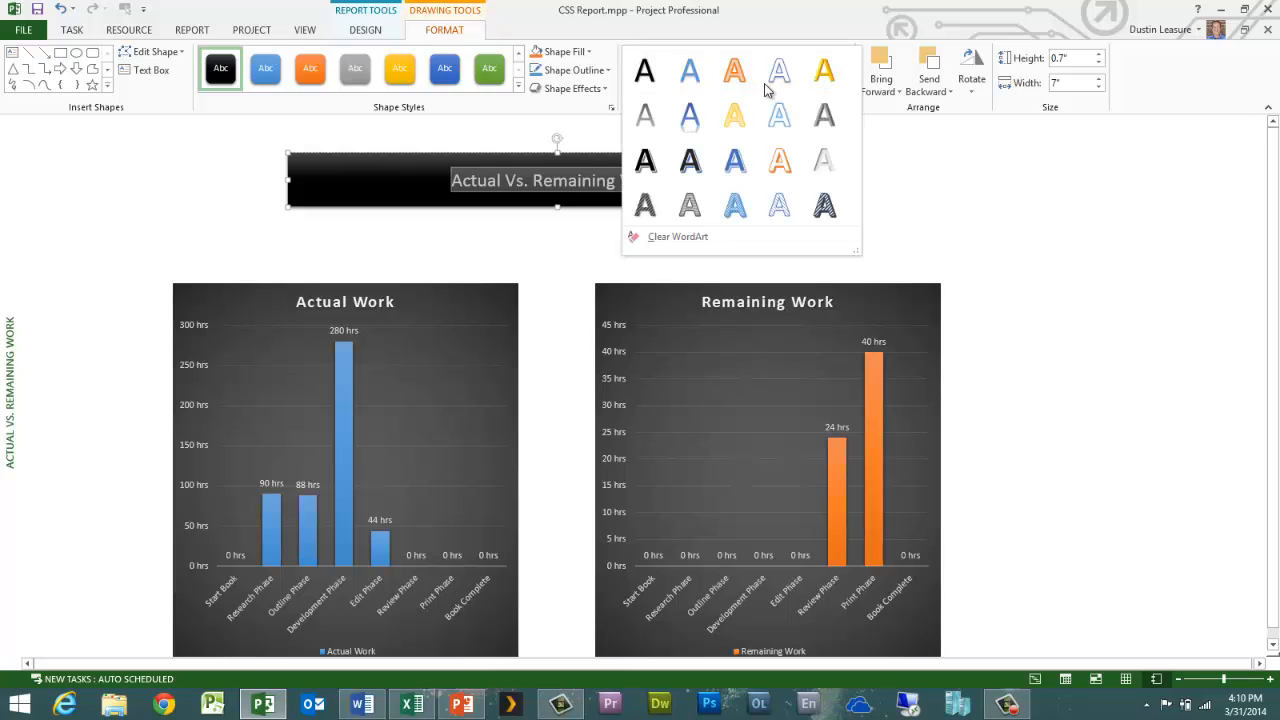
left_click(824, 162)
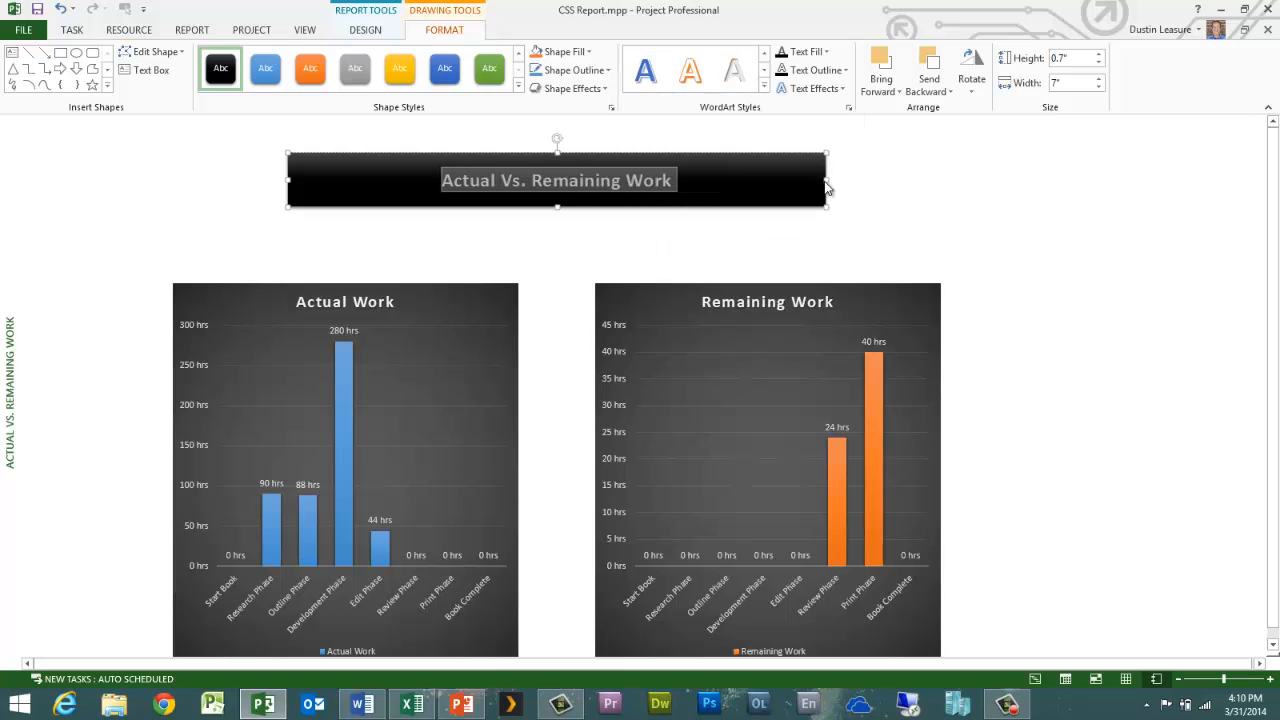
Step: Set the report title's font size to 36 and enlarge its box in width and height around the text
left_click(70, 32)
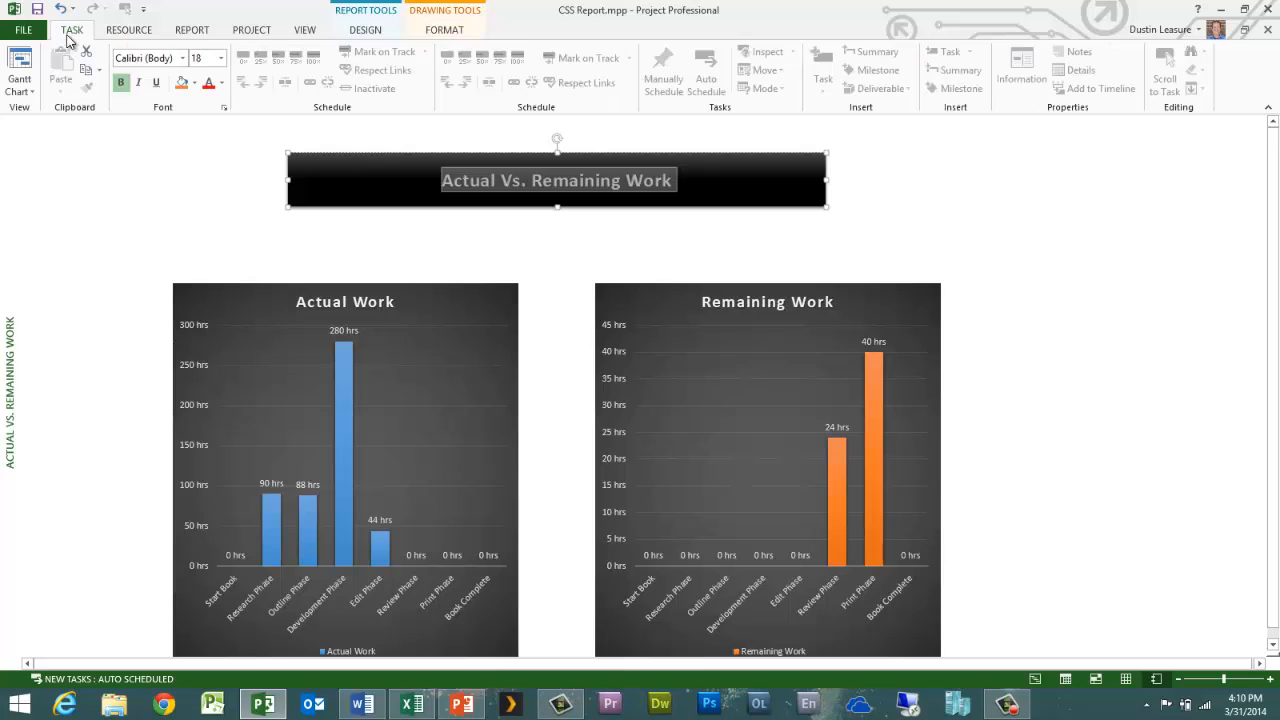
left_click(221, 58)
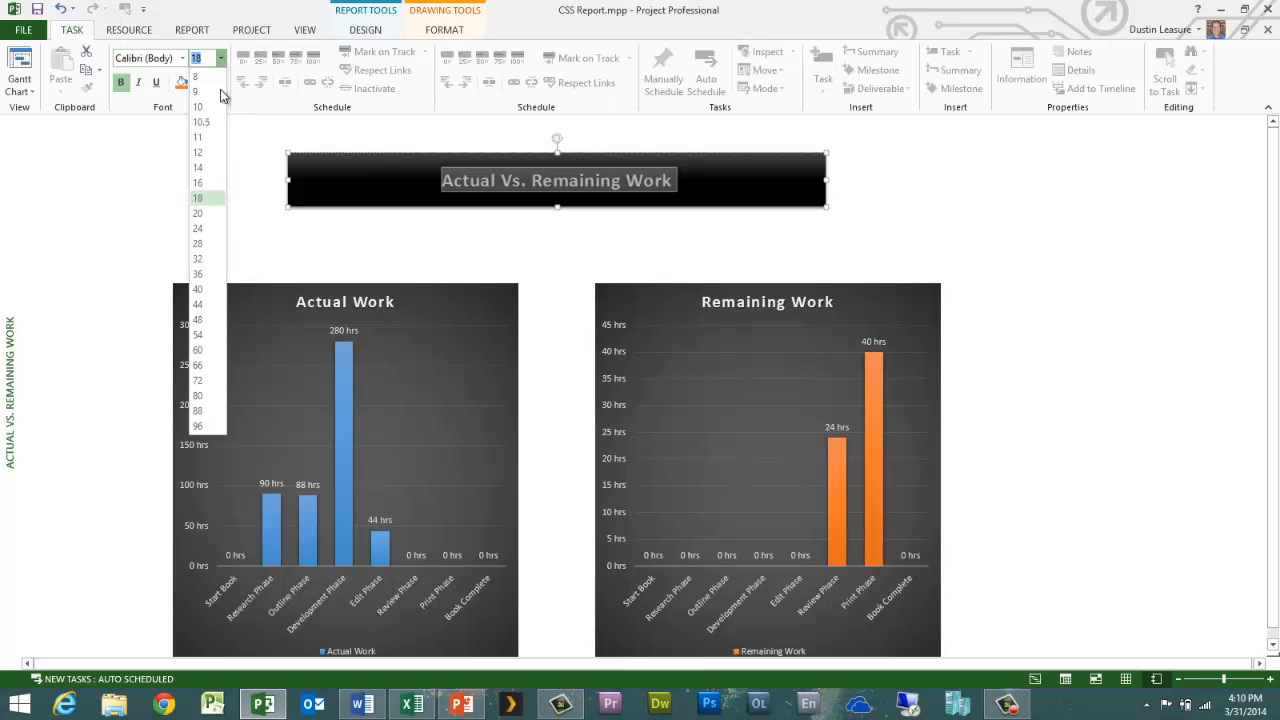
left_click(215, 275)
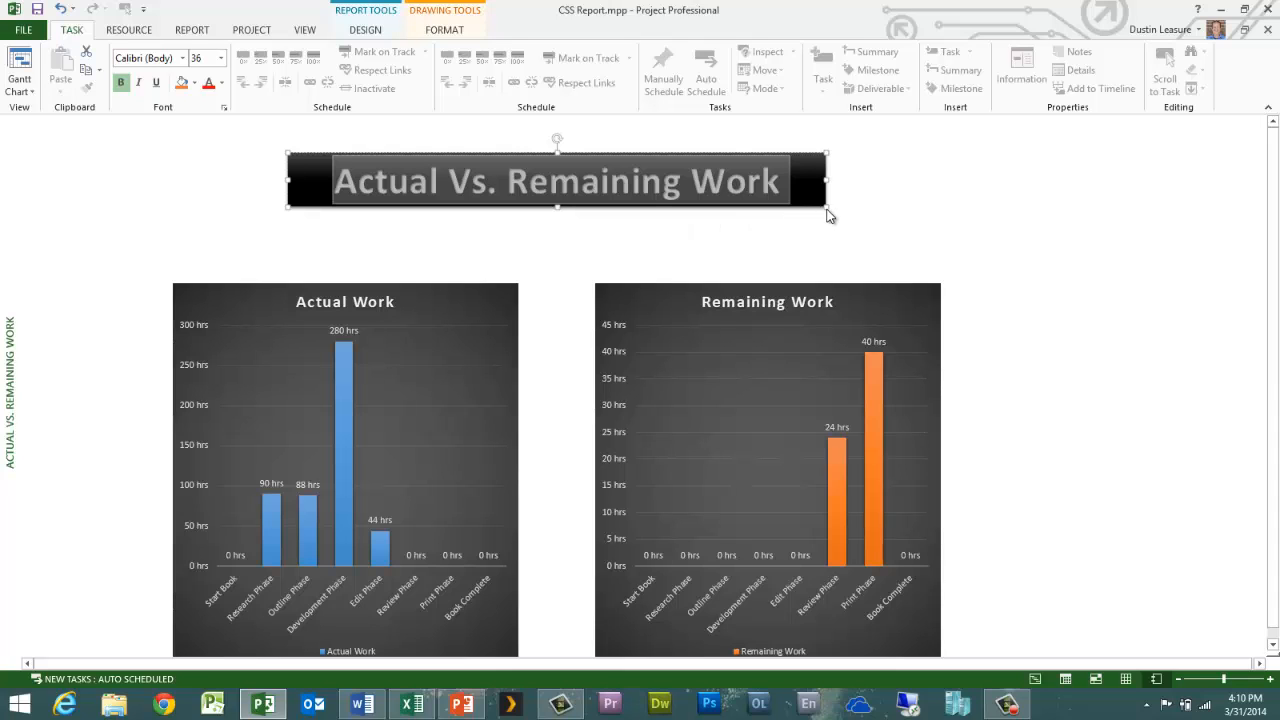
left_click_drag(826, 208, 860, 233)
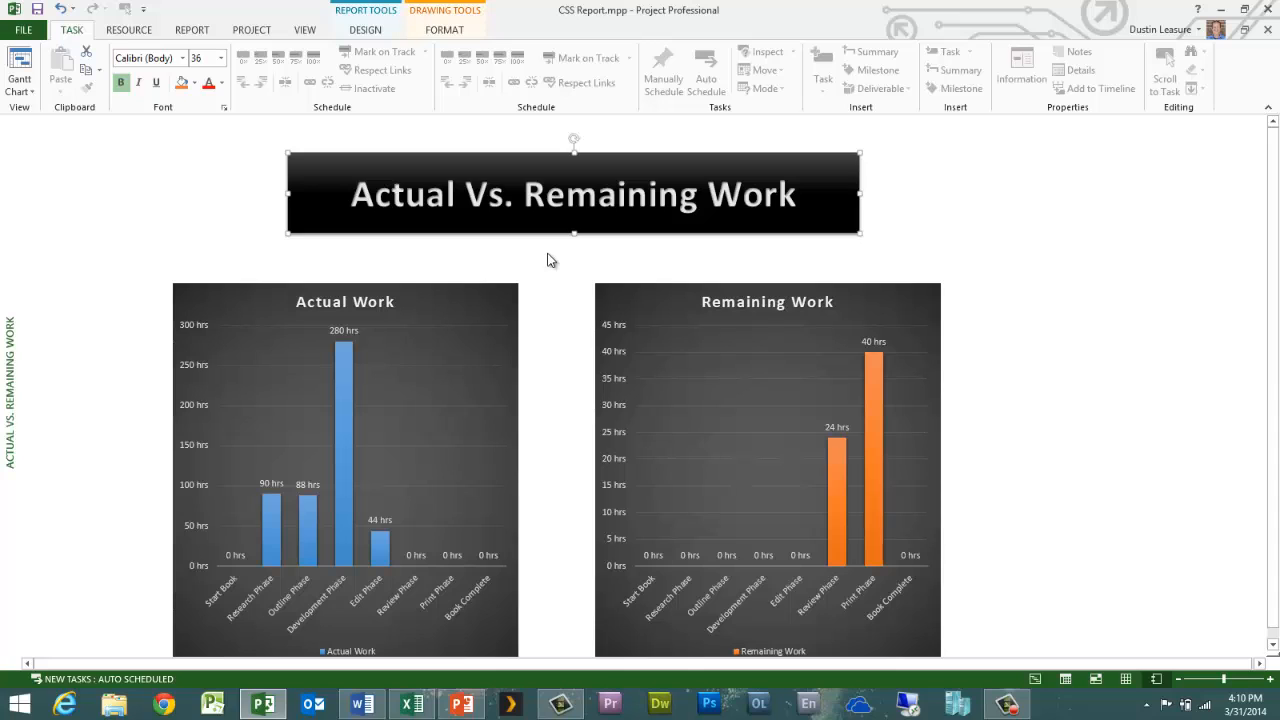
Step: Spread the charts apart, moving Actual Work up toward the report's left edge and Remaining Work up to the right, level with the title box's lower edge
left_click(551, 287)
left_click(497, 310)
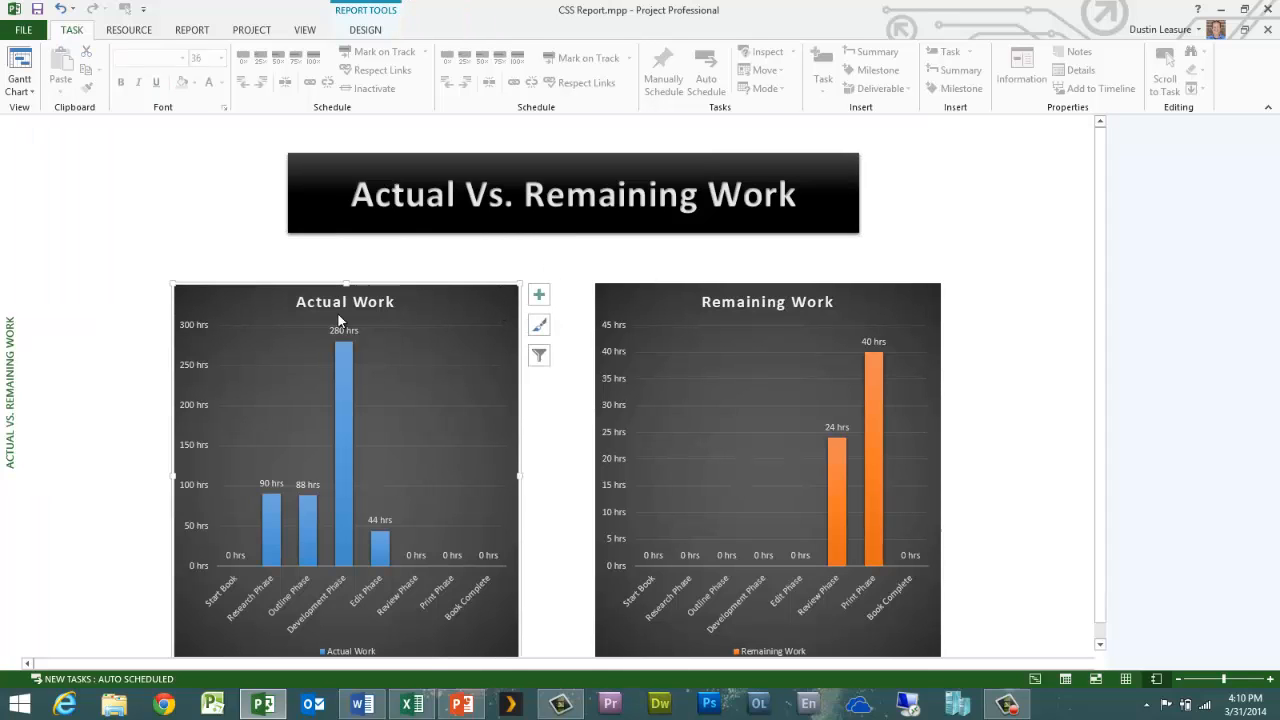
left_click_drag(204, 286, 69, 249)
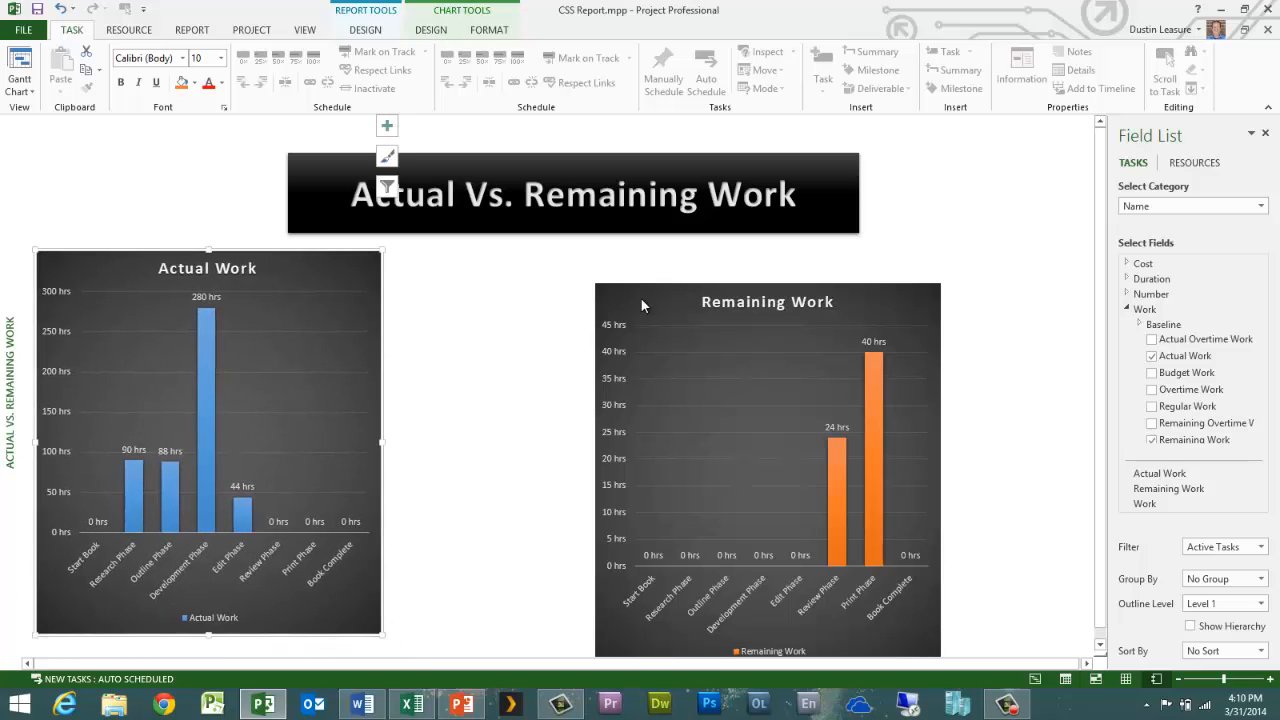
left_click(680, 292)
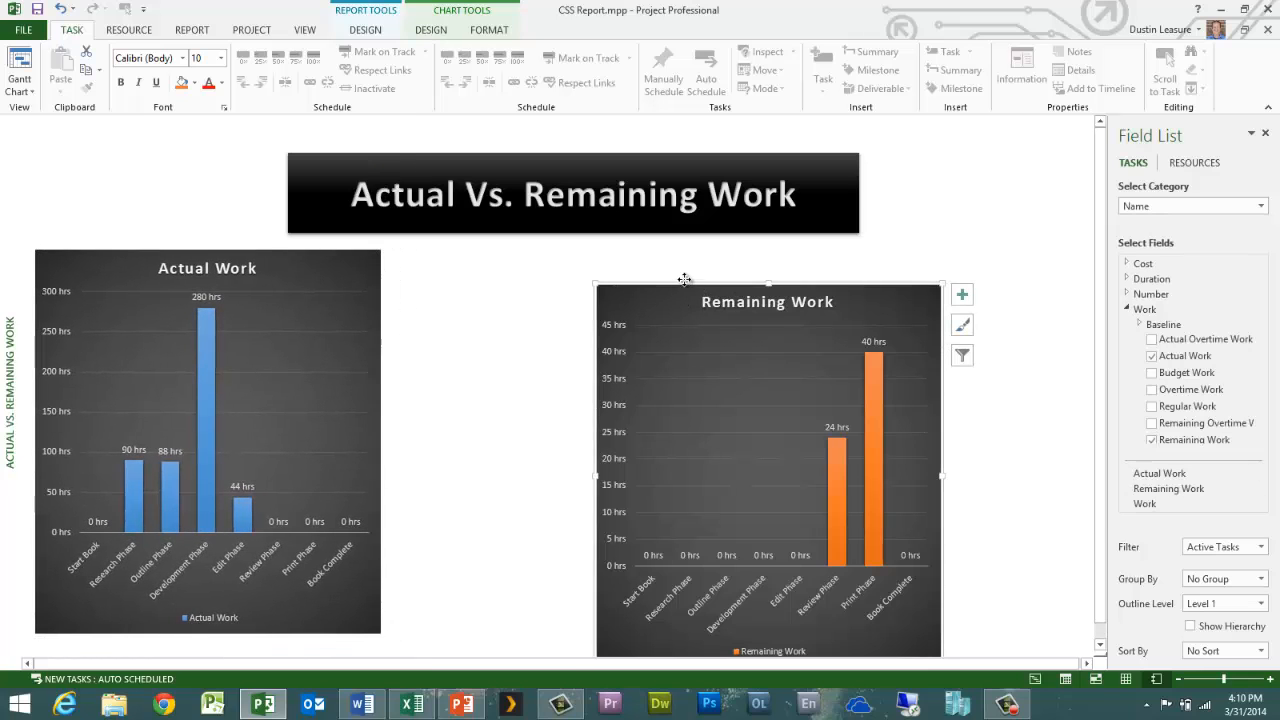
left_click_drag(680, 292, 826, 230)
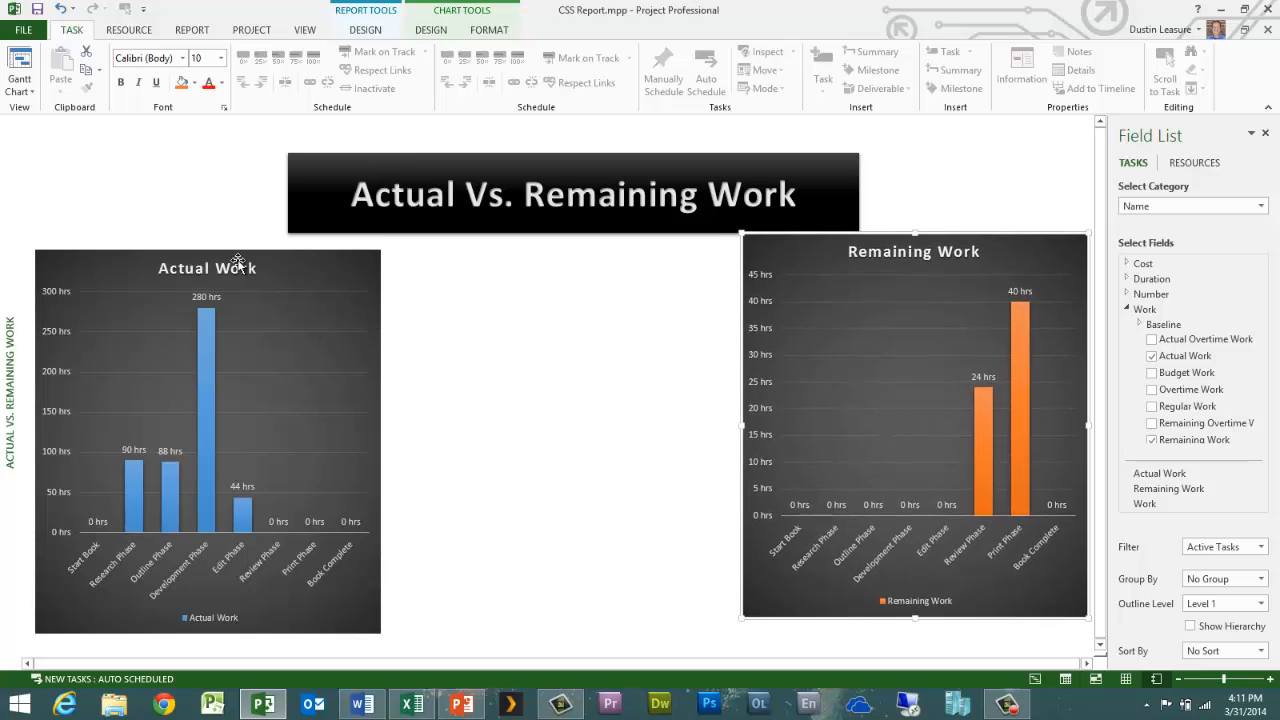
Step: Align the Actual Work chart's top with the title box's lower edge, and shift the Remaining Work chart slightly farther right
left_click(180, 253)
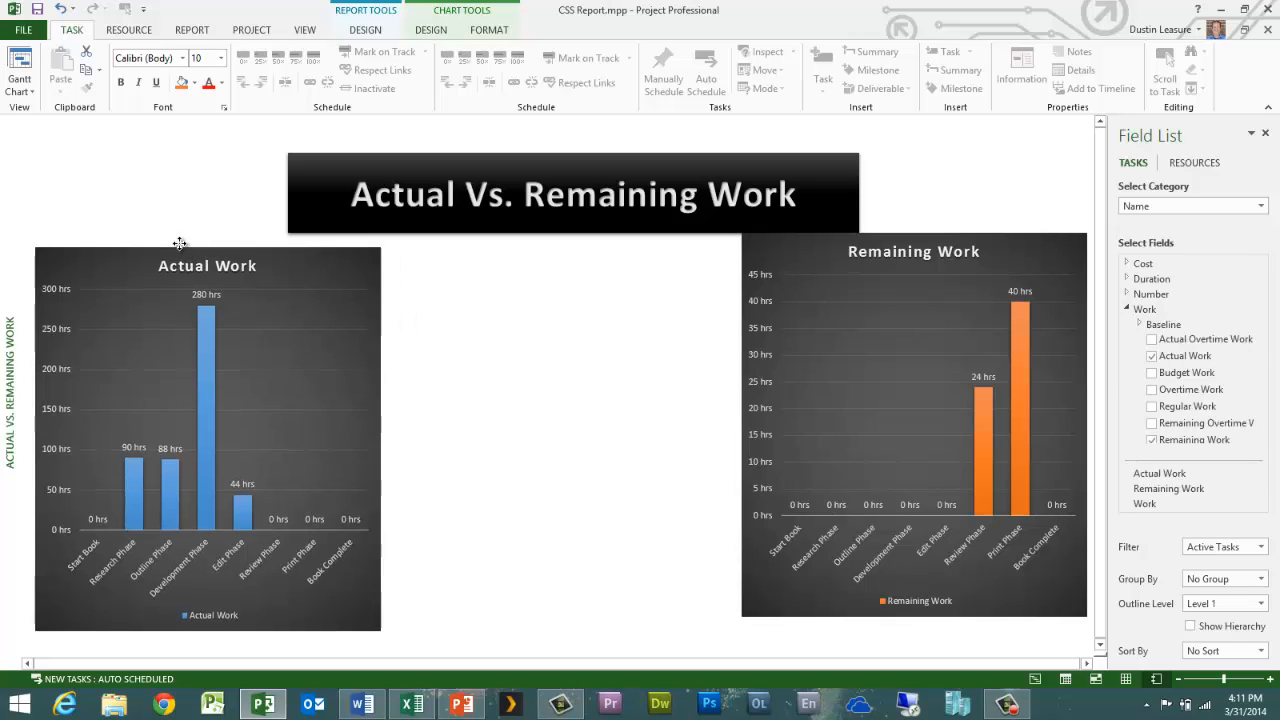
left_click_drag(177, 249, 157, 232)
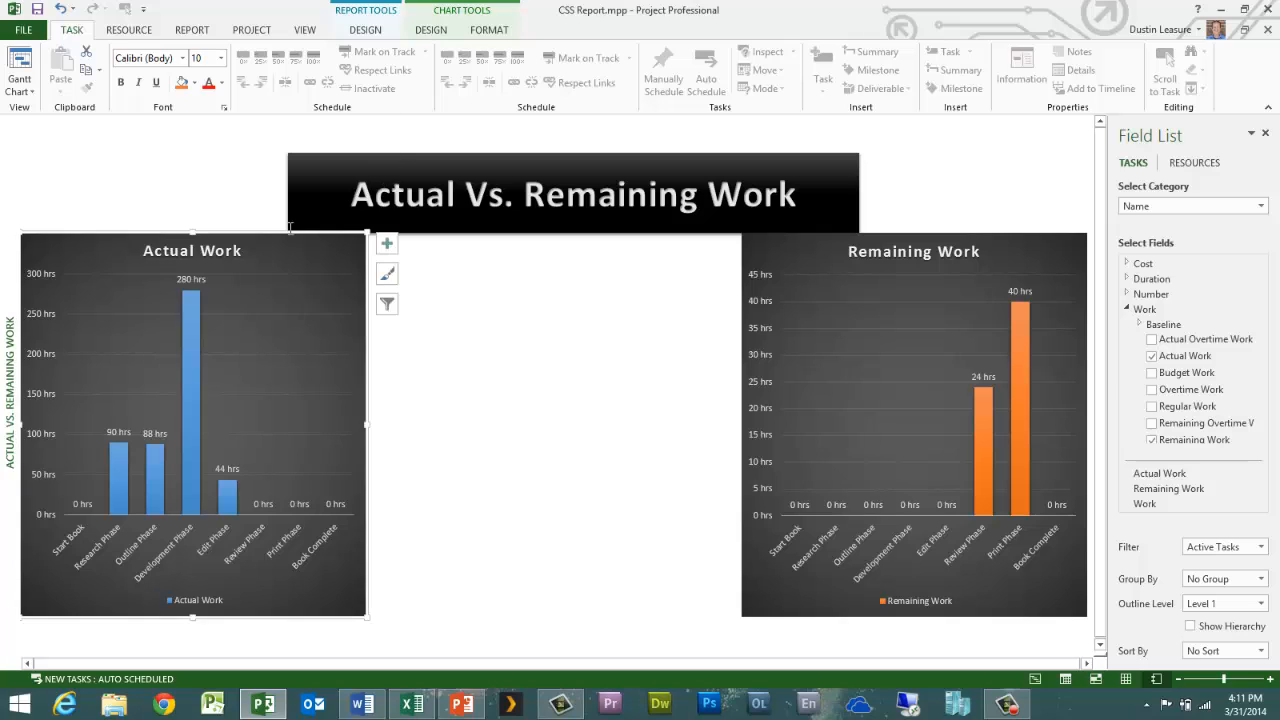
left_click(1009, 236)
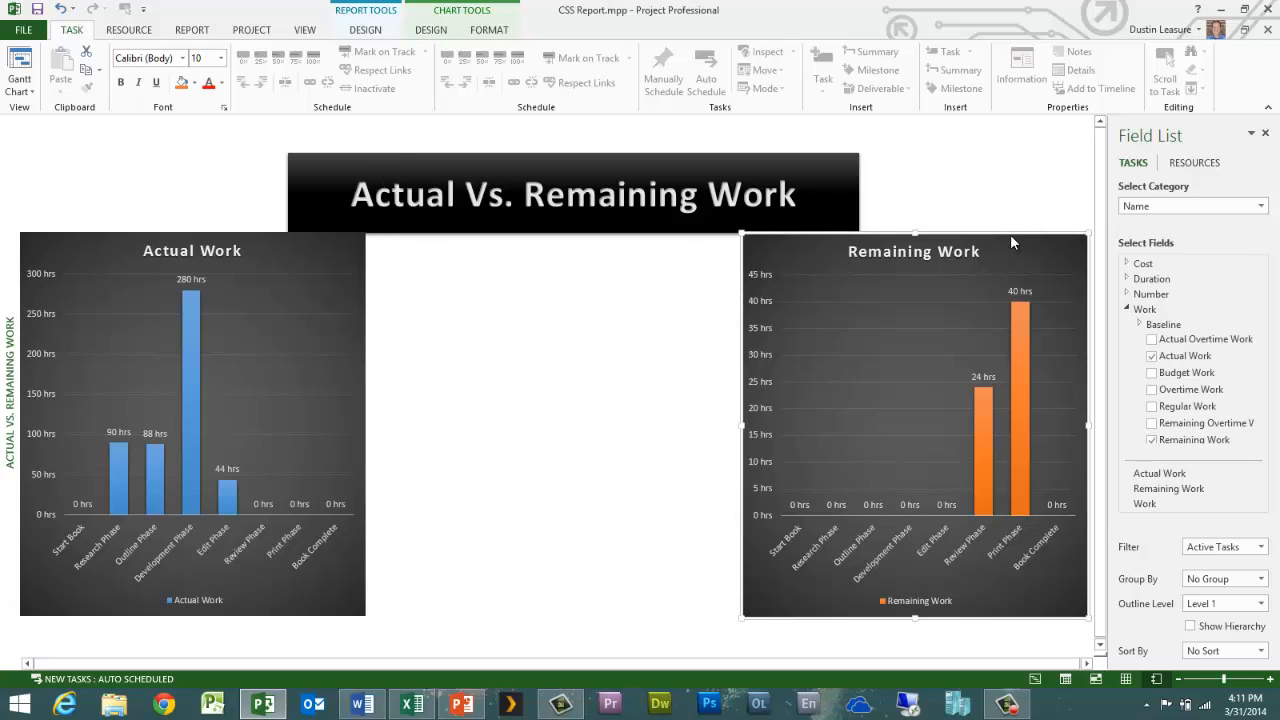
left_click_drag(1008, 234, 1037, 234)
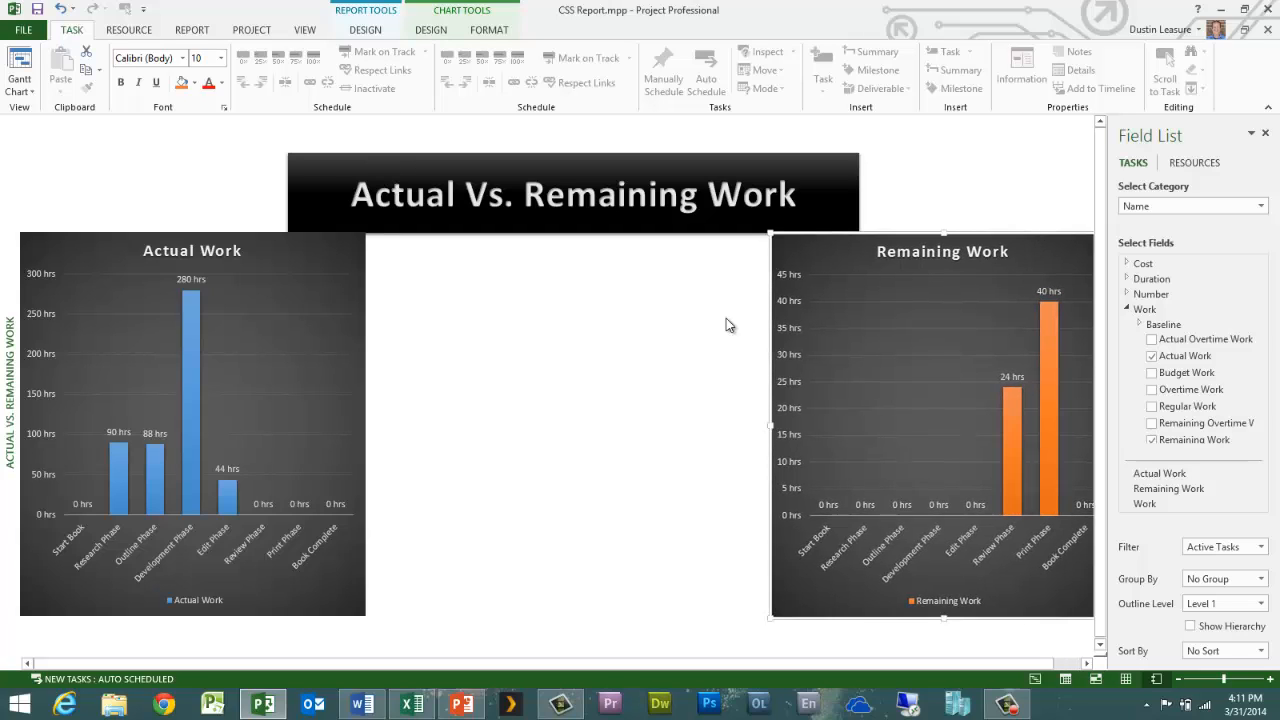
left_click(566, 318)
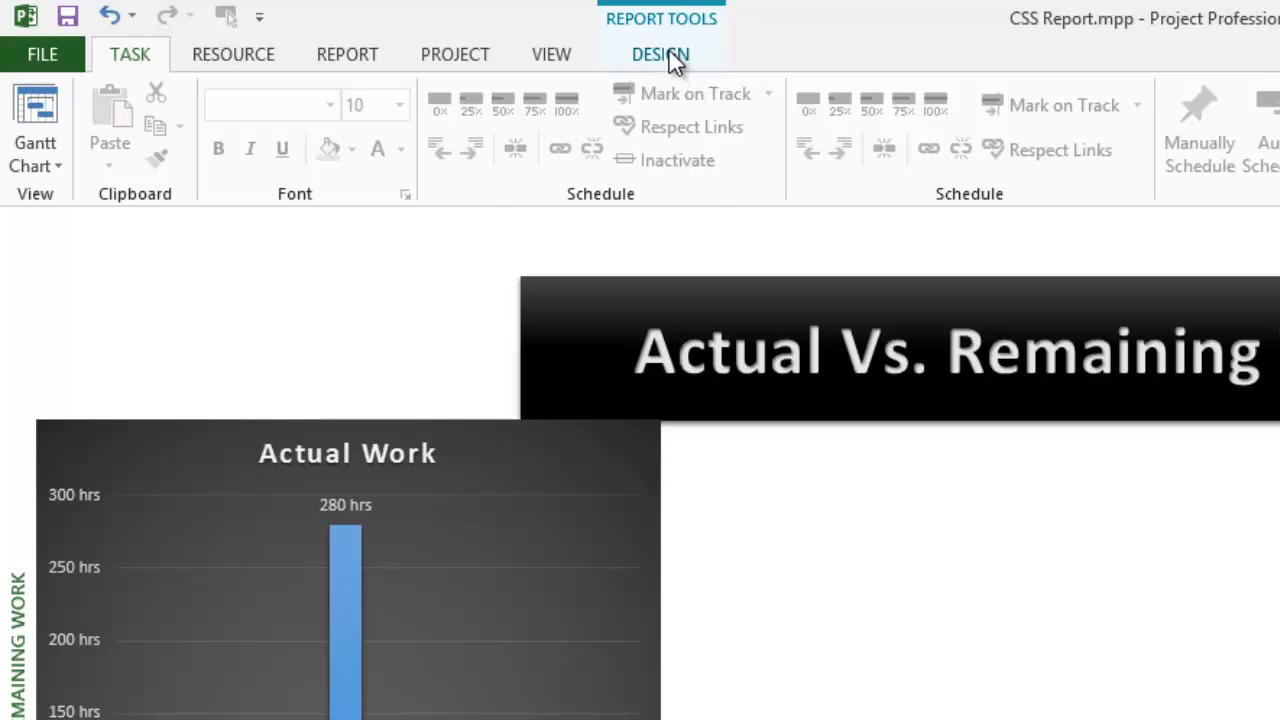
Step: Insert a table into the report and move it up below the title box, against the Actual Work chart
left_click(672, 58)
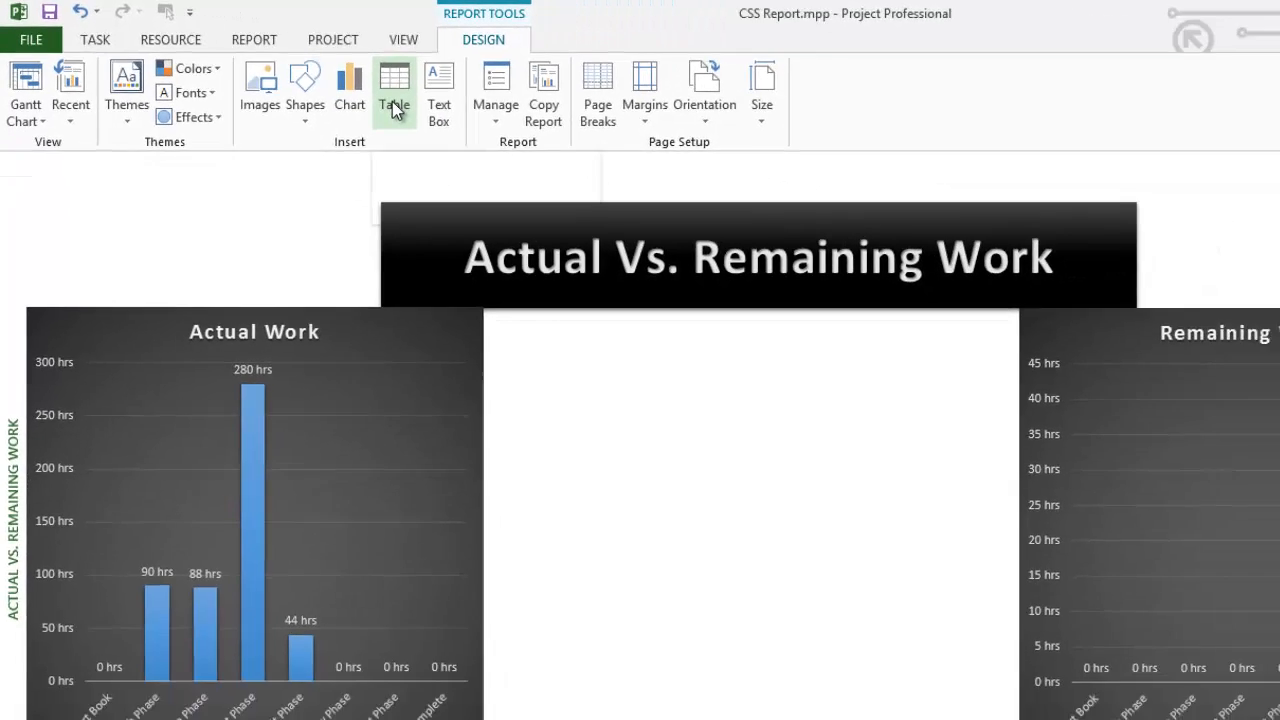
left_click(539, 122)
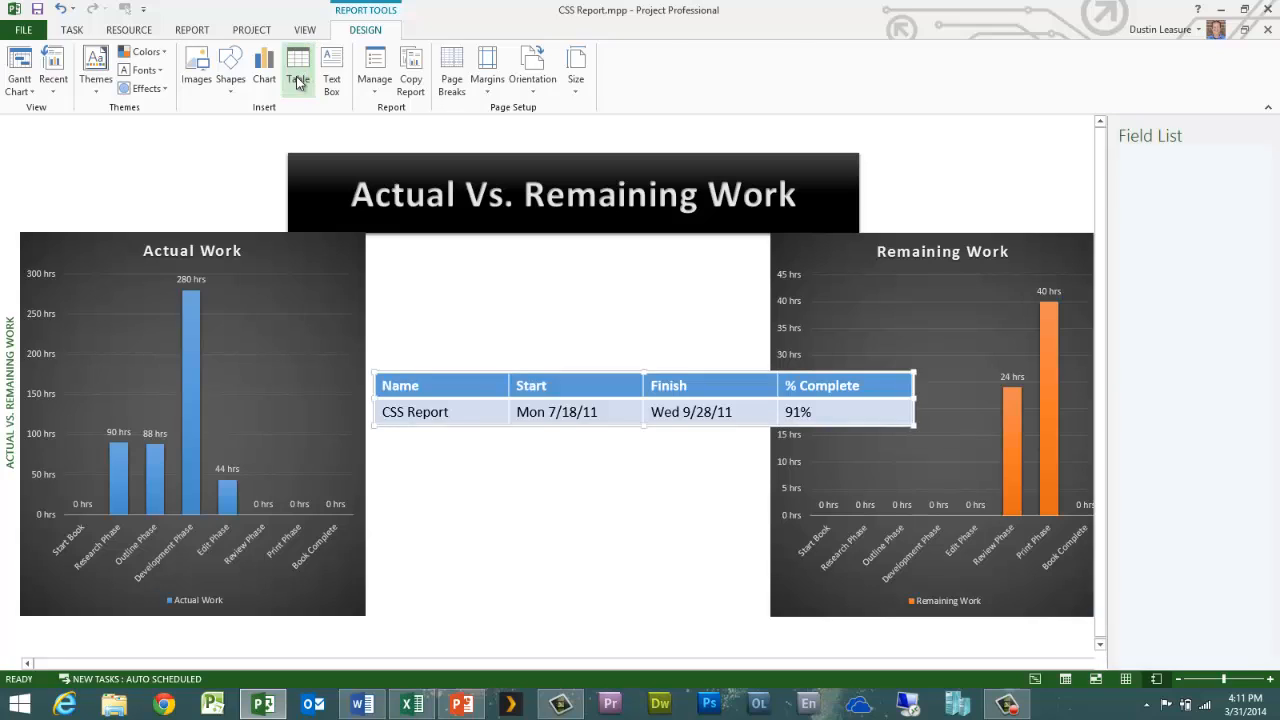
left_click_drag(421, 352, 412, 235)
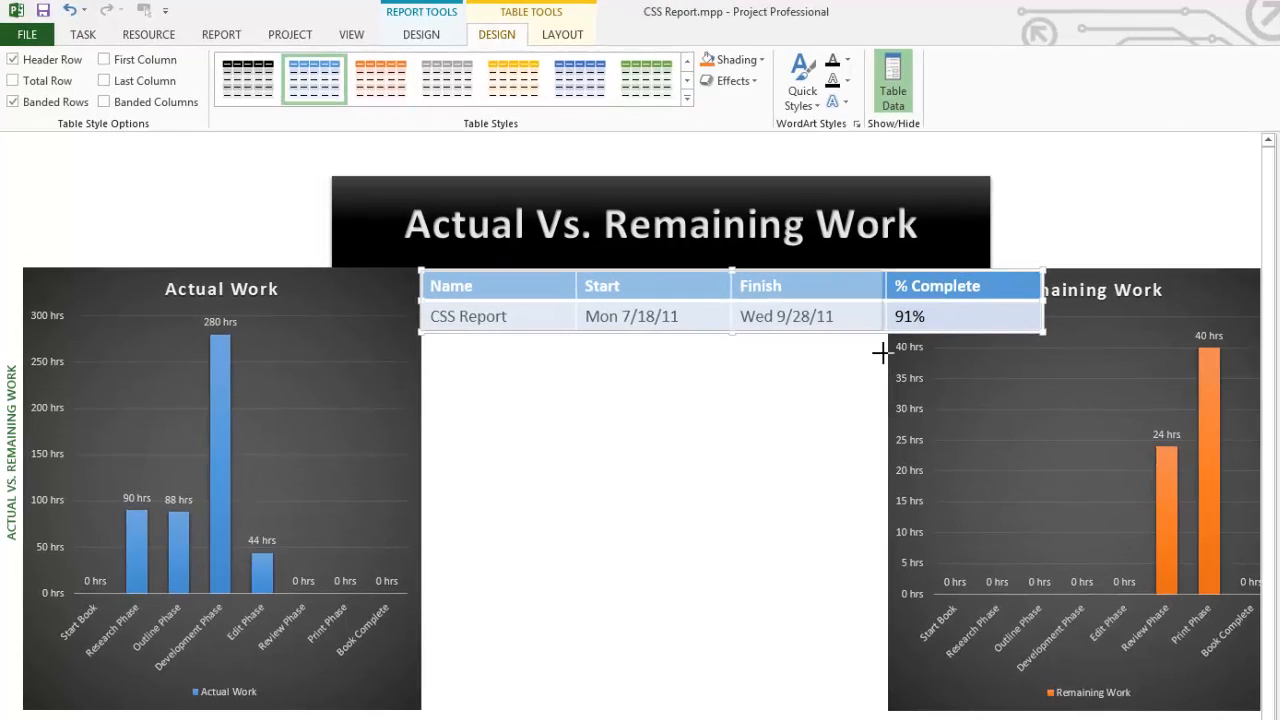
Step: Narrow the table to fit between the two charts and apply the black Medium table style to it
left_click_drag(885, 352, 888, 354)
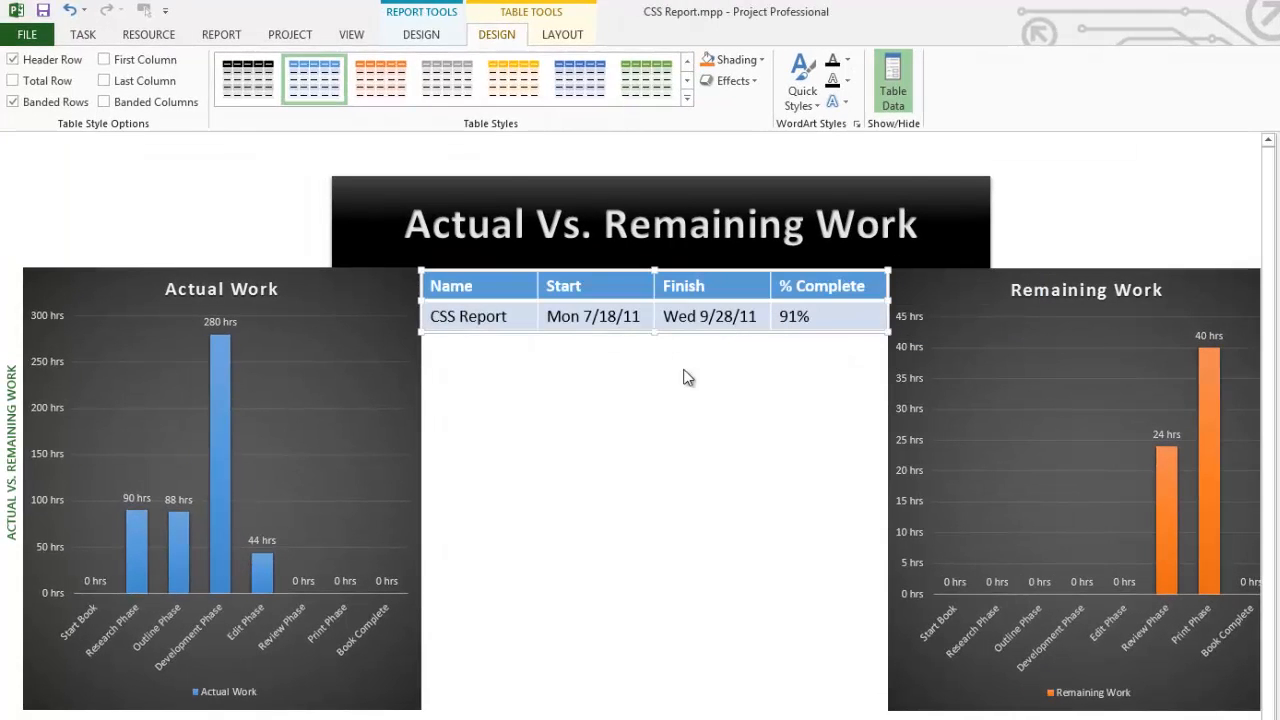
left_click(687, 101)
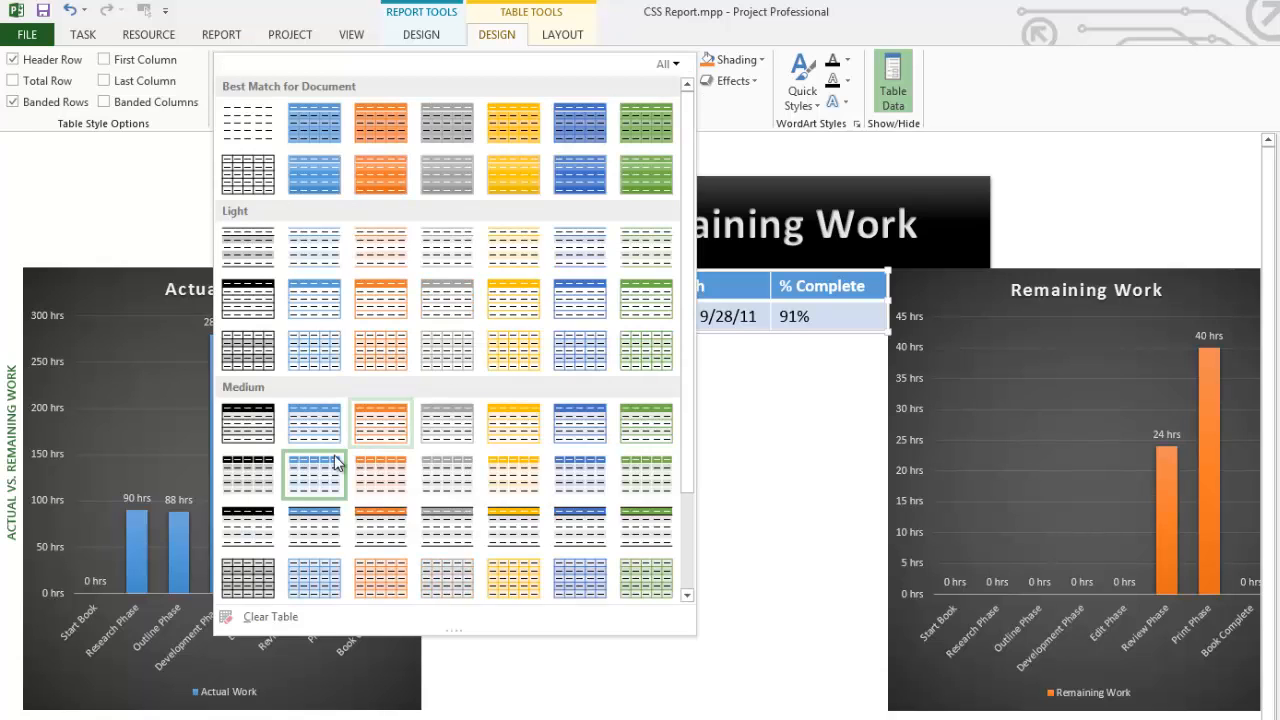
left_click(247, 425)
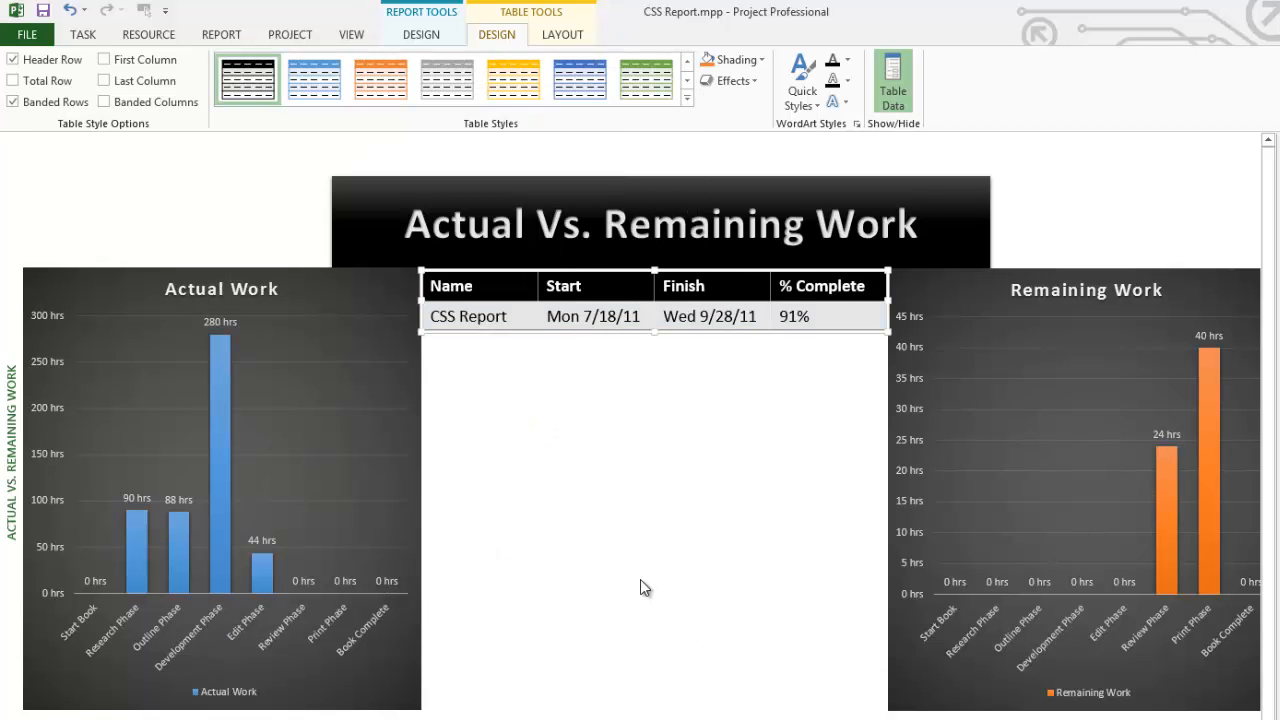
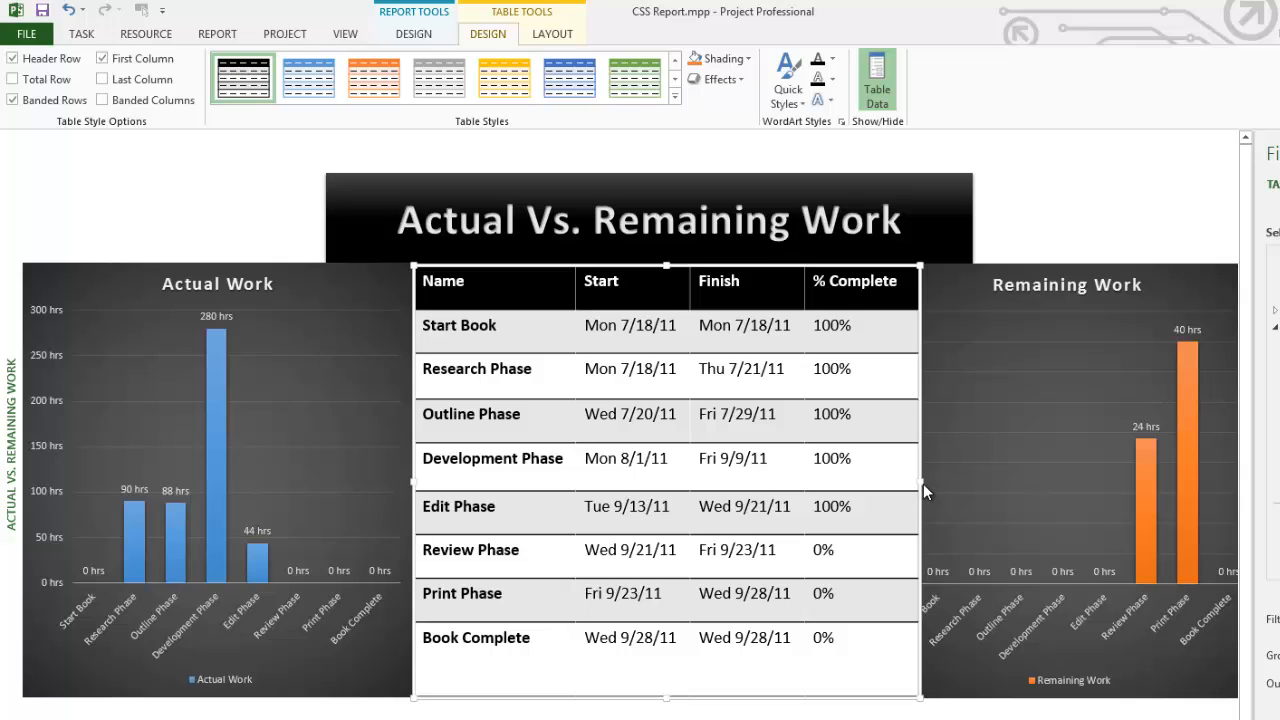
Step: Narrow the phase table so it fits the gap between the two charts, and reduce its height slightly
left_click_drag(923, 481, 866, 503)
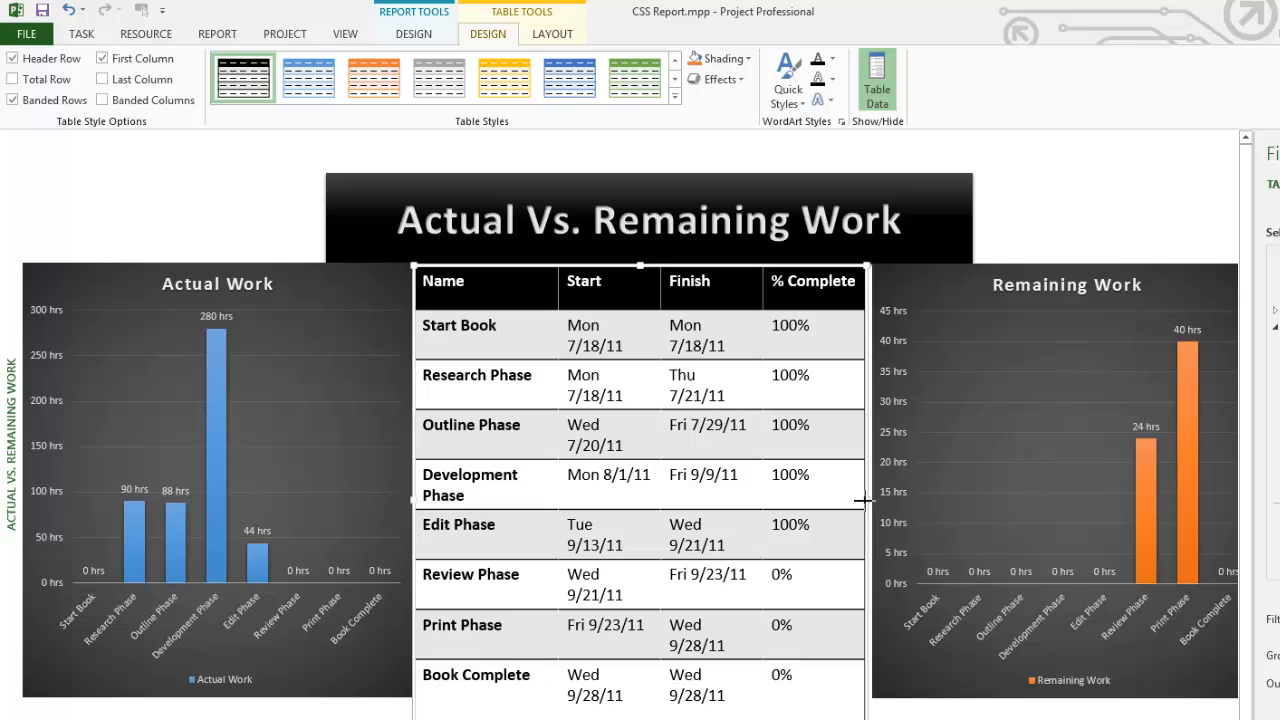
left_click_drag(865, 500, 876, 503)
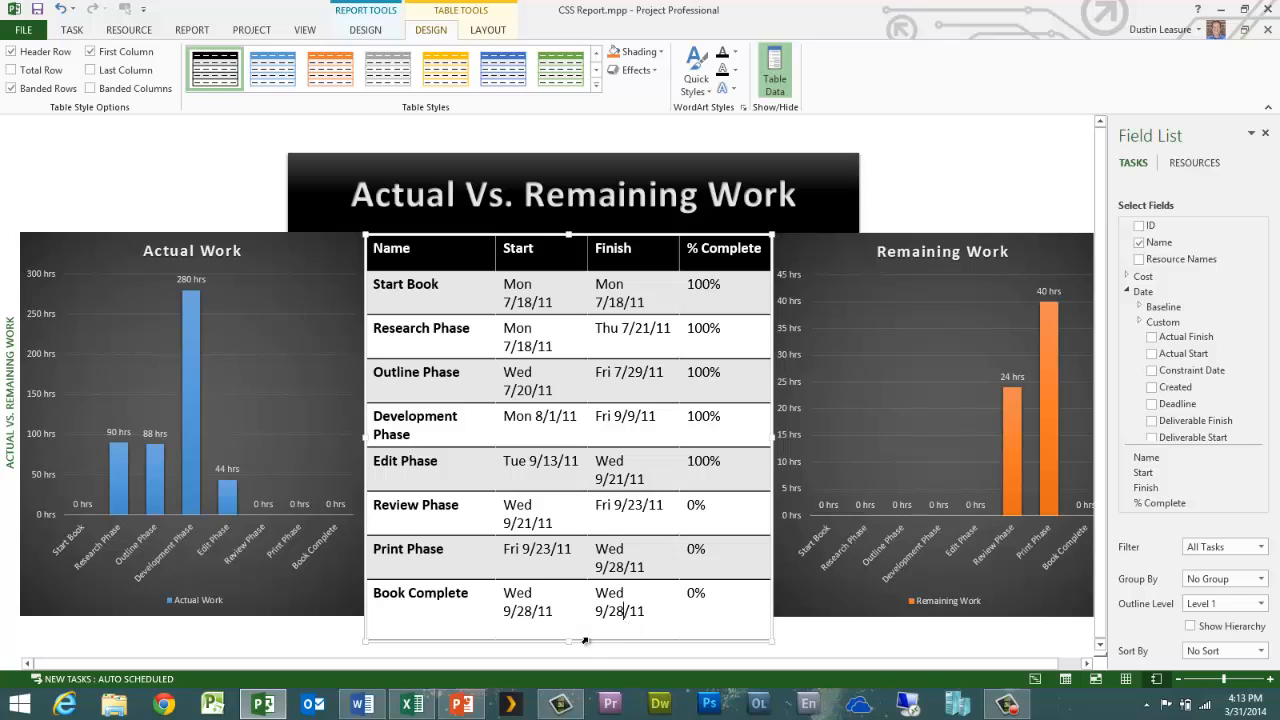
mouse_move(569, 642)
left_mouse_down()
mouse_move(569, 612)
mouse_move(569, 631)
left_mouse_up()
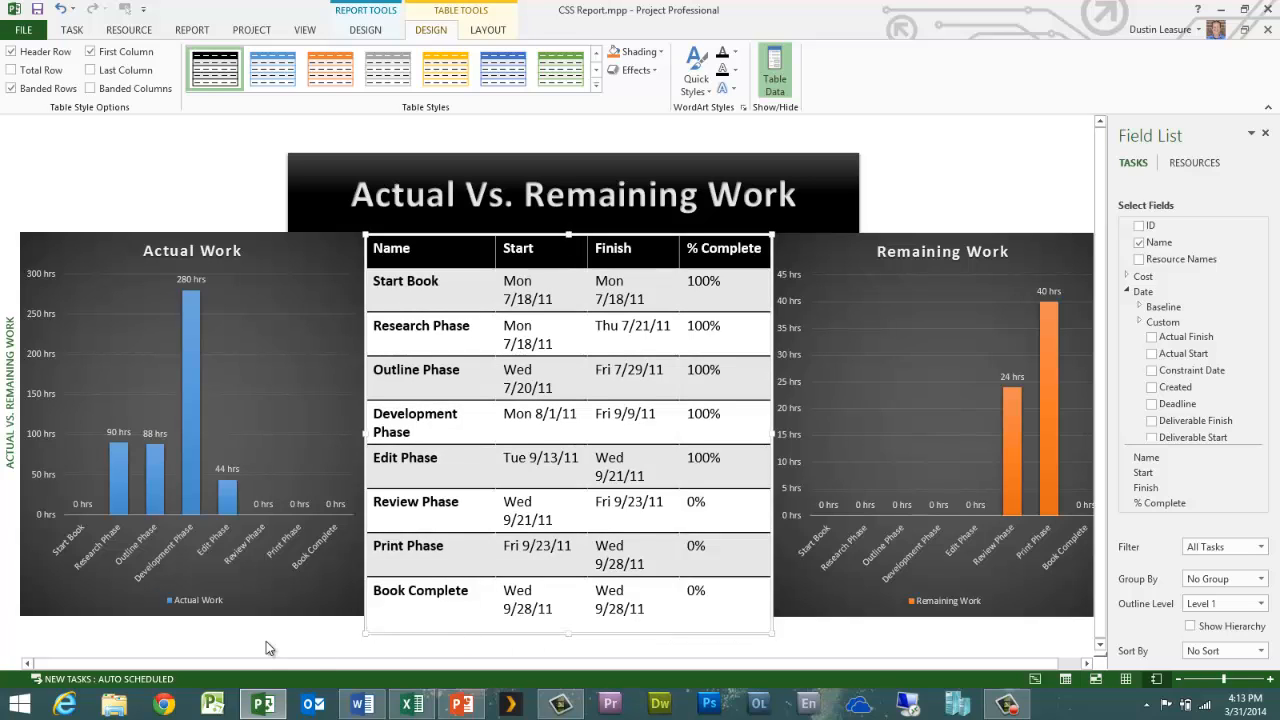
Step: Extend the Actual Work and Remaining Work charts downward to line up with the table's lower edge
left_click(250, 612)
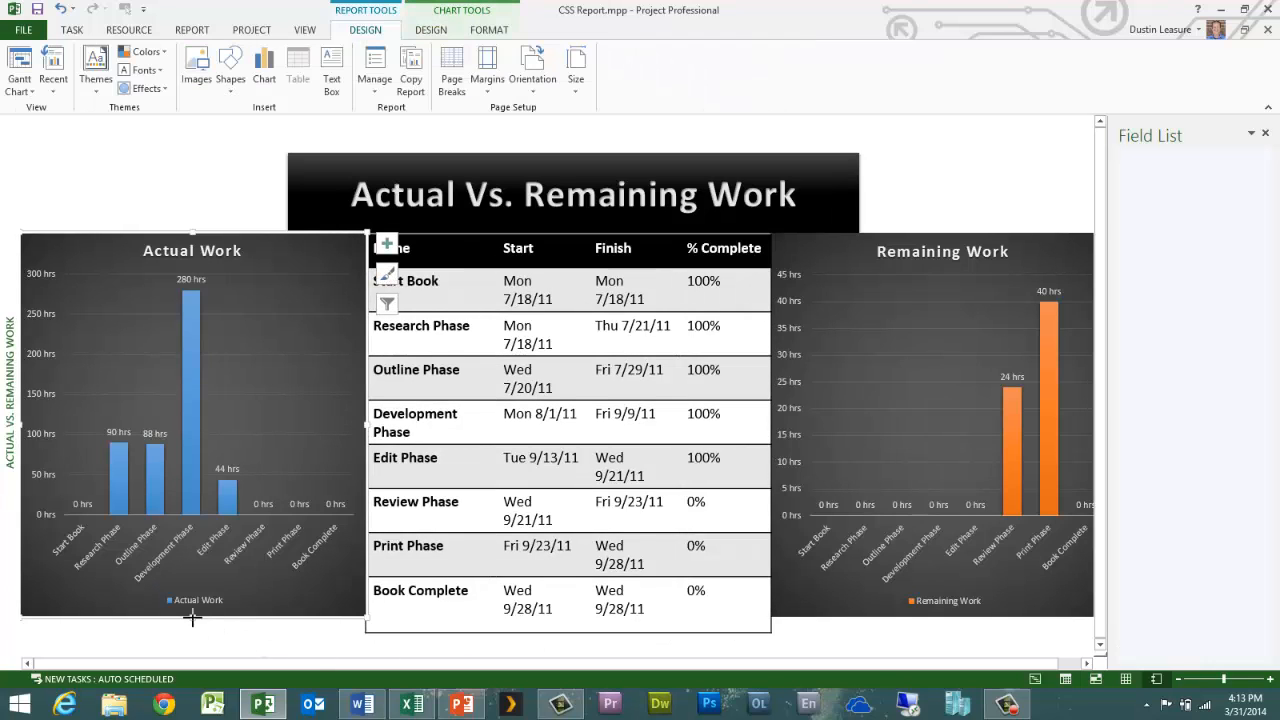
left_click_drag(192, 617, 197, 641)
left_click(917, 613)
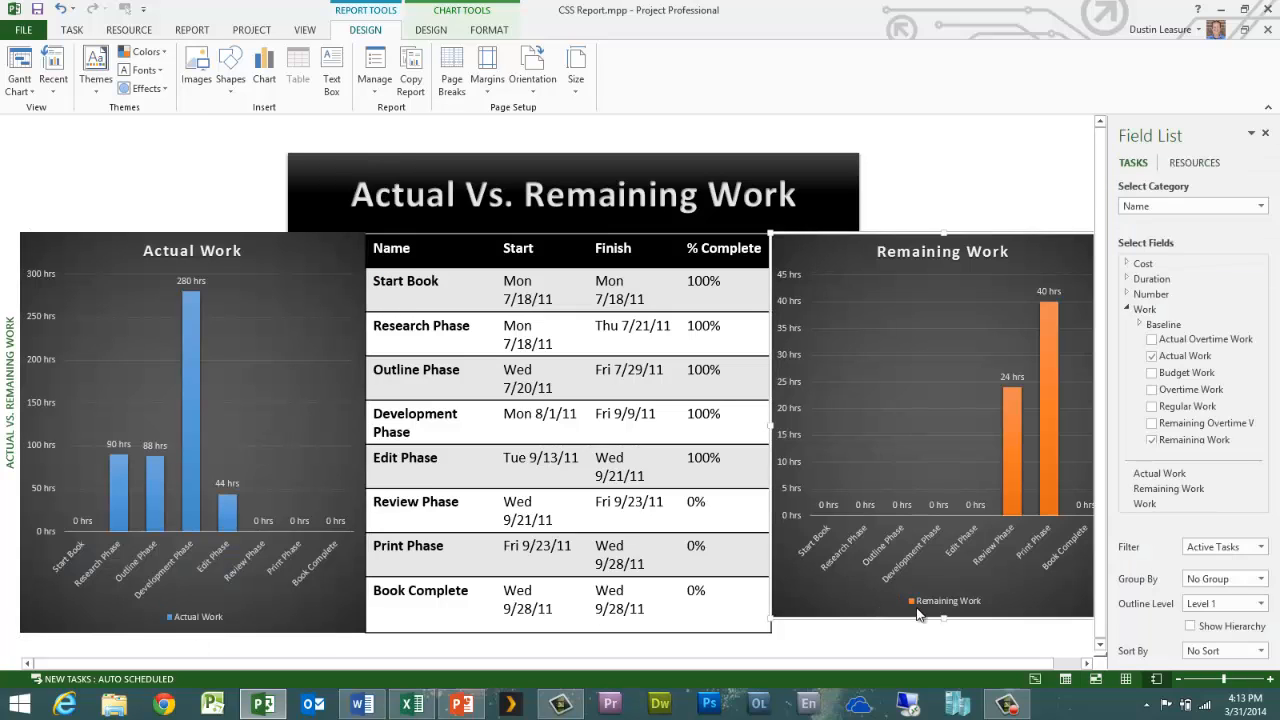
left_click_drag(944, 618, 944, 633)
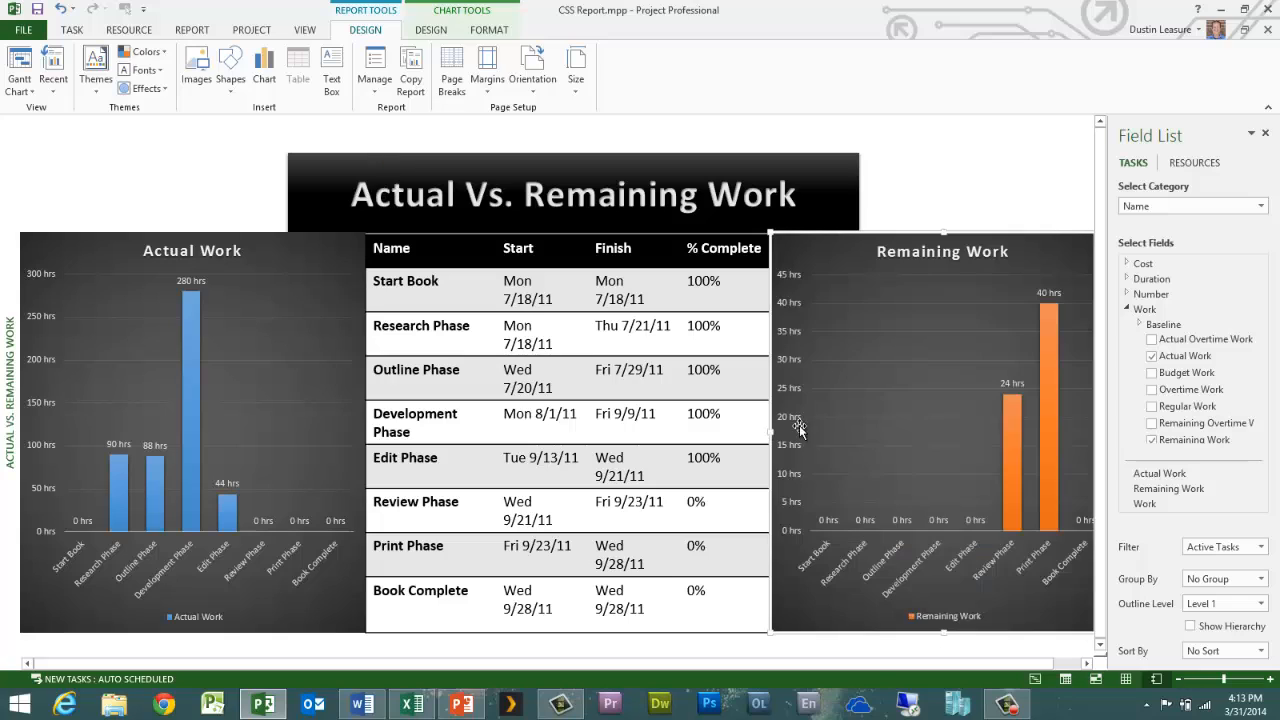
left_click(963, 180)
Step: Nudge the phase table up slightly so its header row meets the title box without a gap
left_click(561, 258)
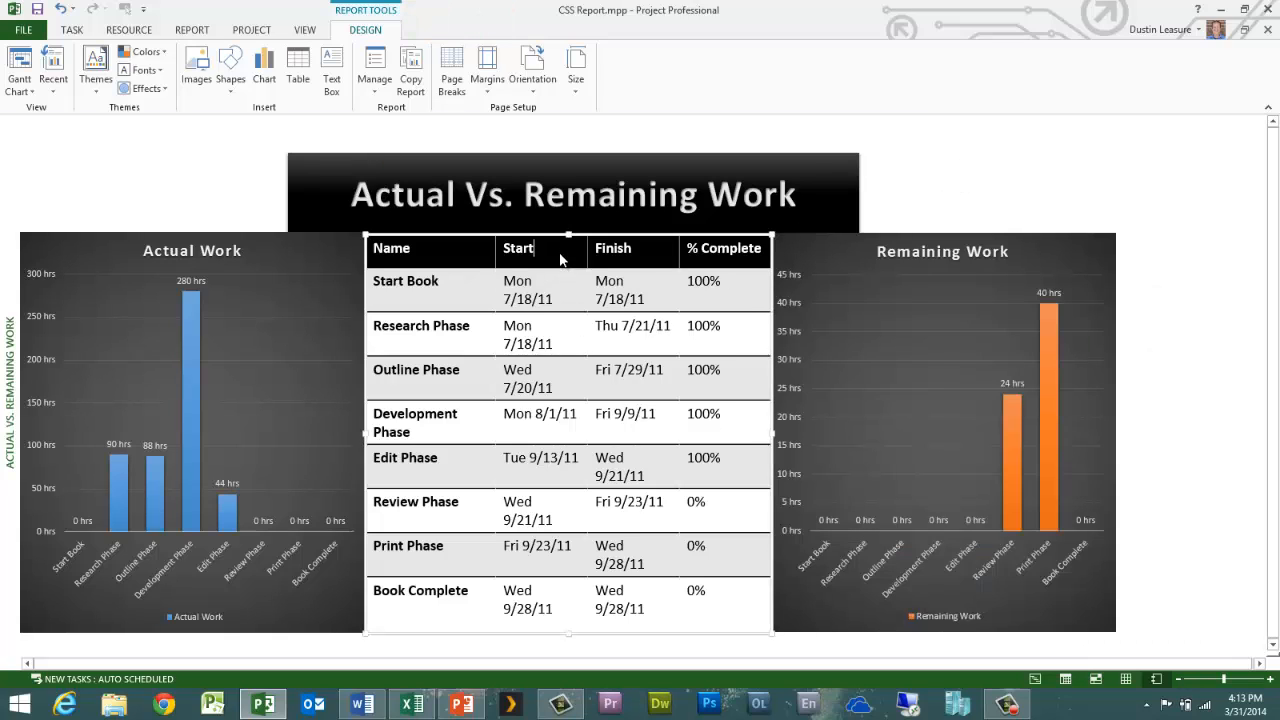
left_click(553, 234)
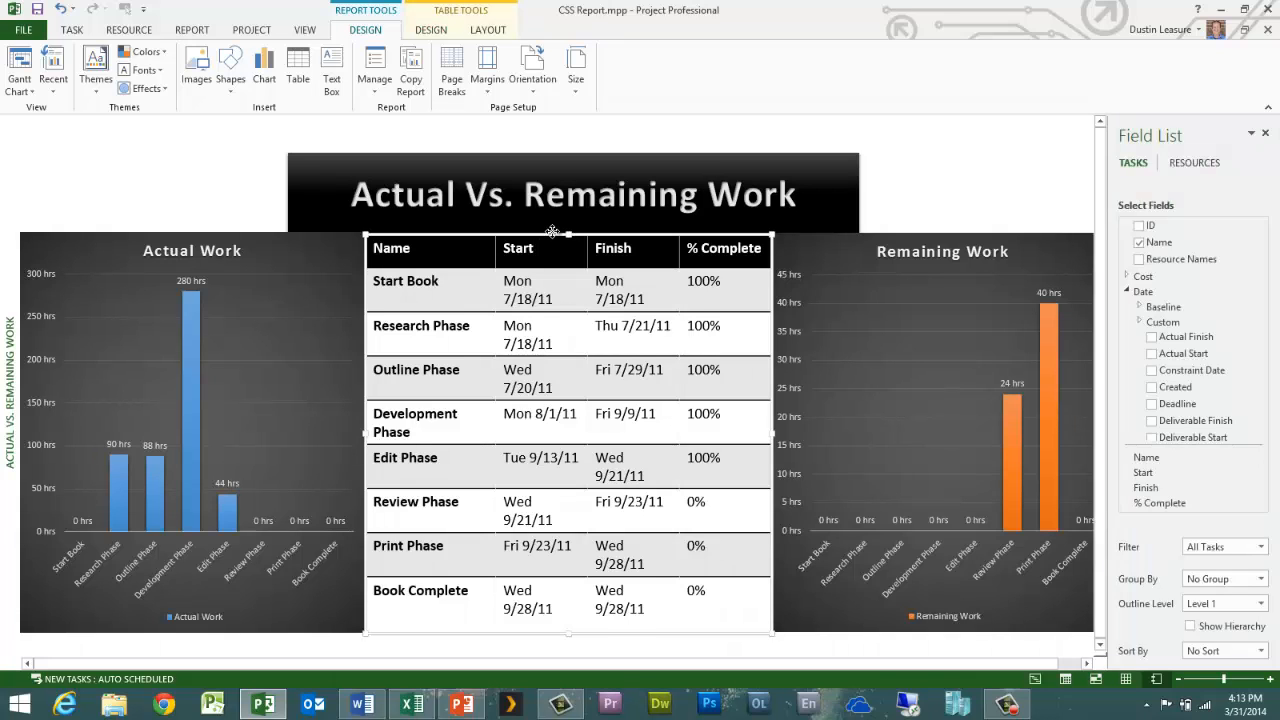
left_click_drag(552, 232, 554, 231)
left_click(946, 166)
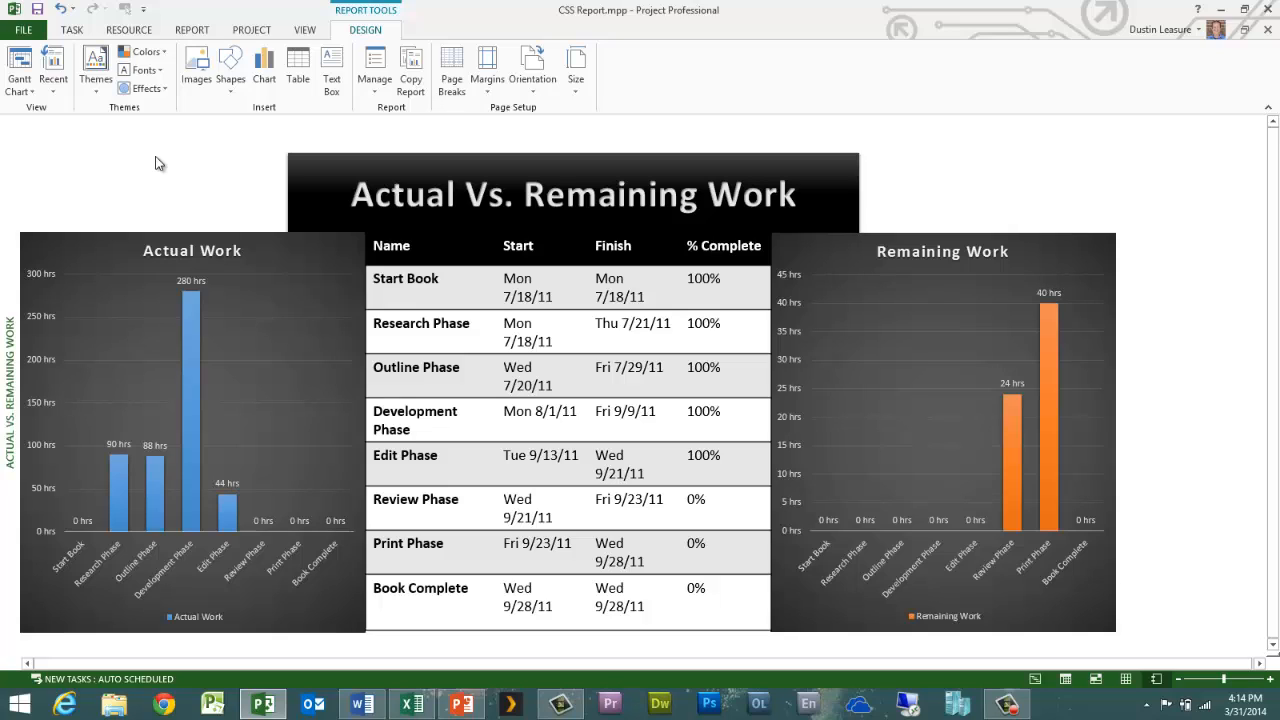
Step: Insert the picture 25-more-quotes-450px_21.gif from the desktop folder Class Assets & Miscellaneous Class Stuff
left_click(331, 76)
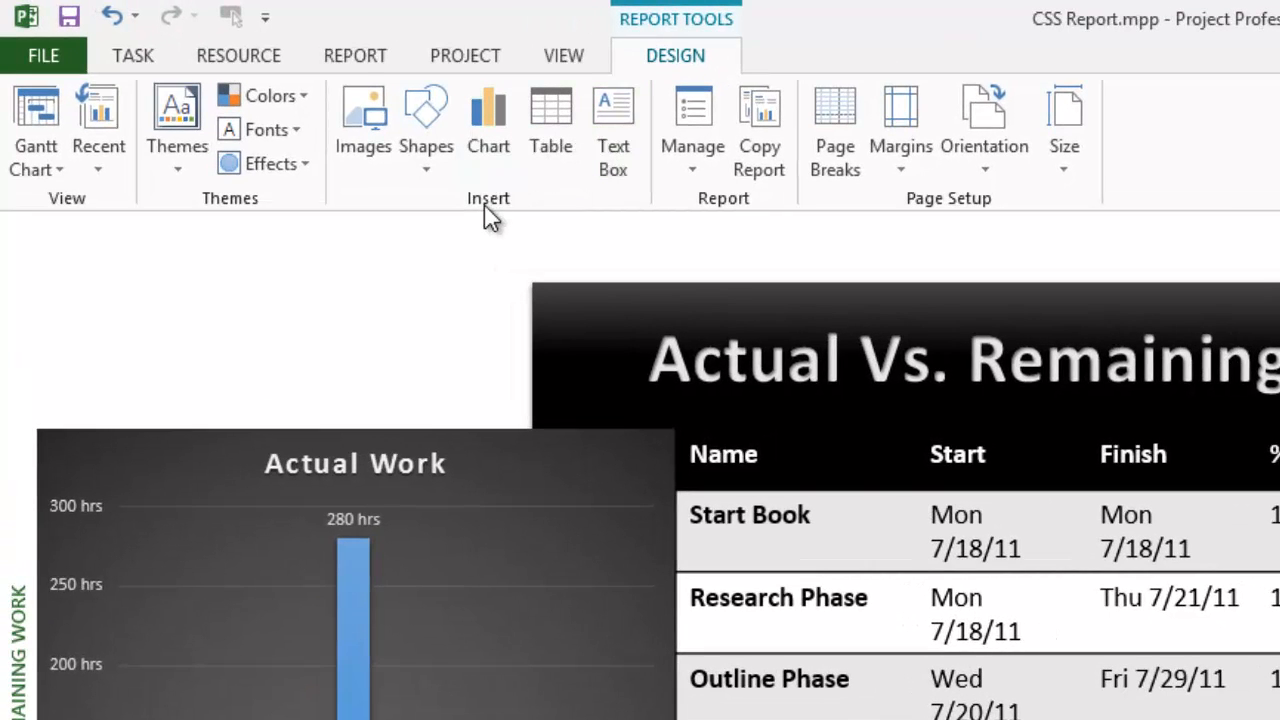
left_click(358, 128)
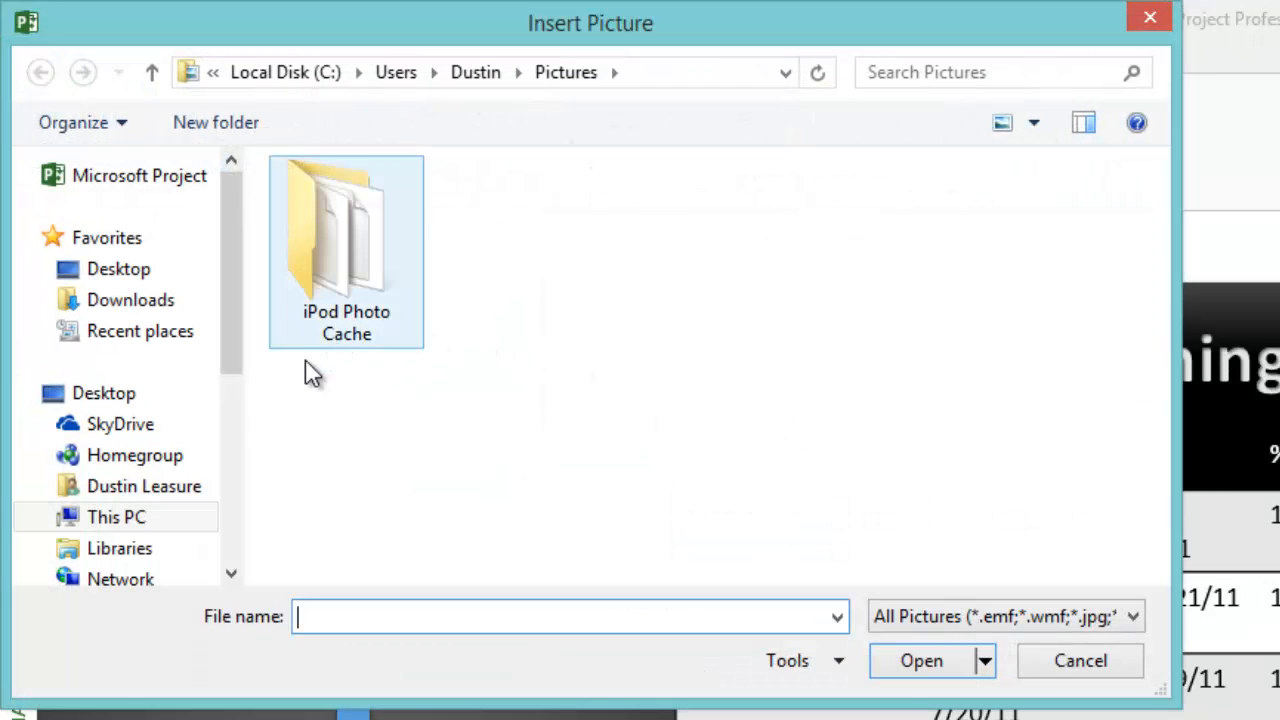
left_click(140, 276)
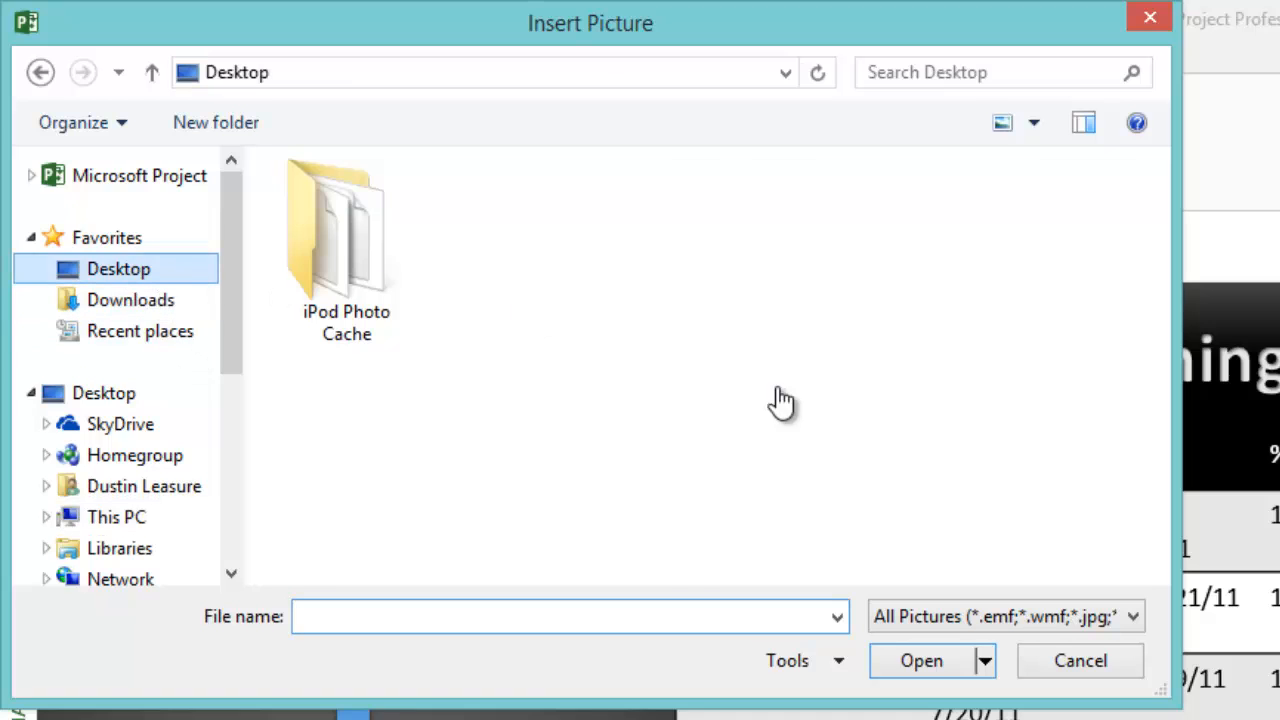
double_click(867, 424)
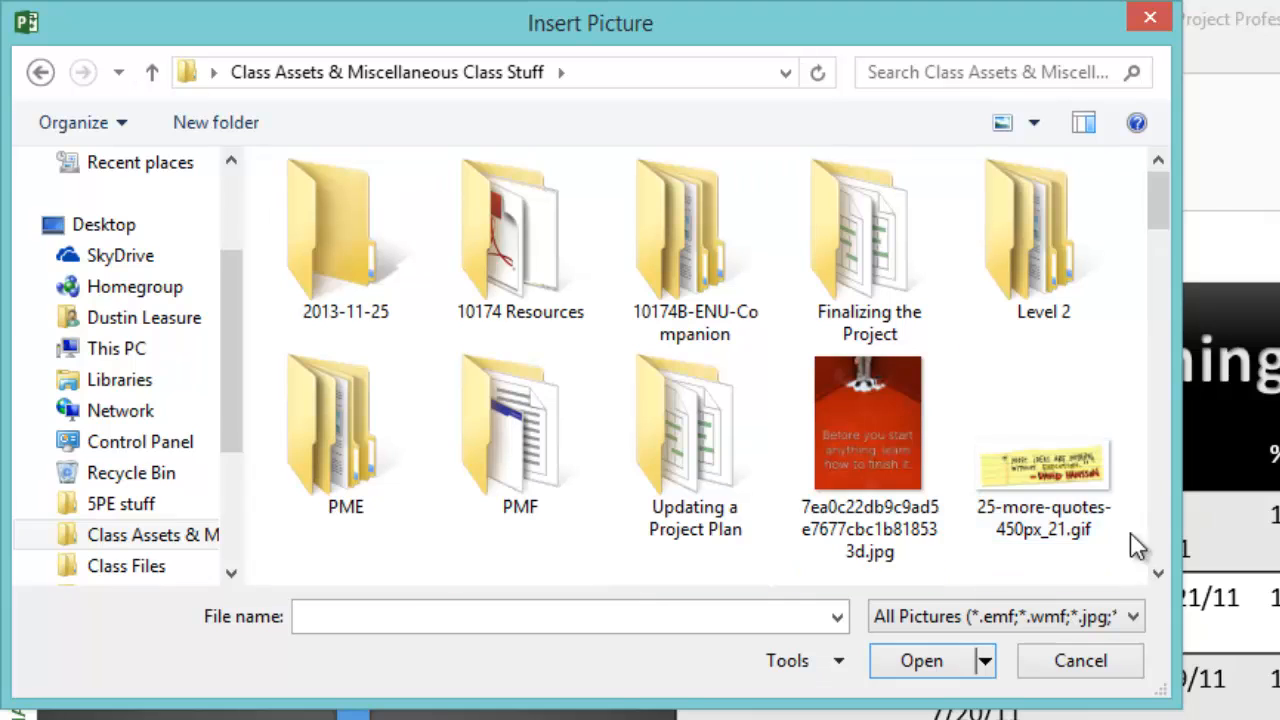
left_click(1049, 491)
left_click(939, 653)
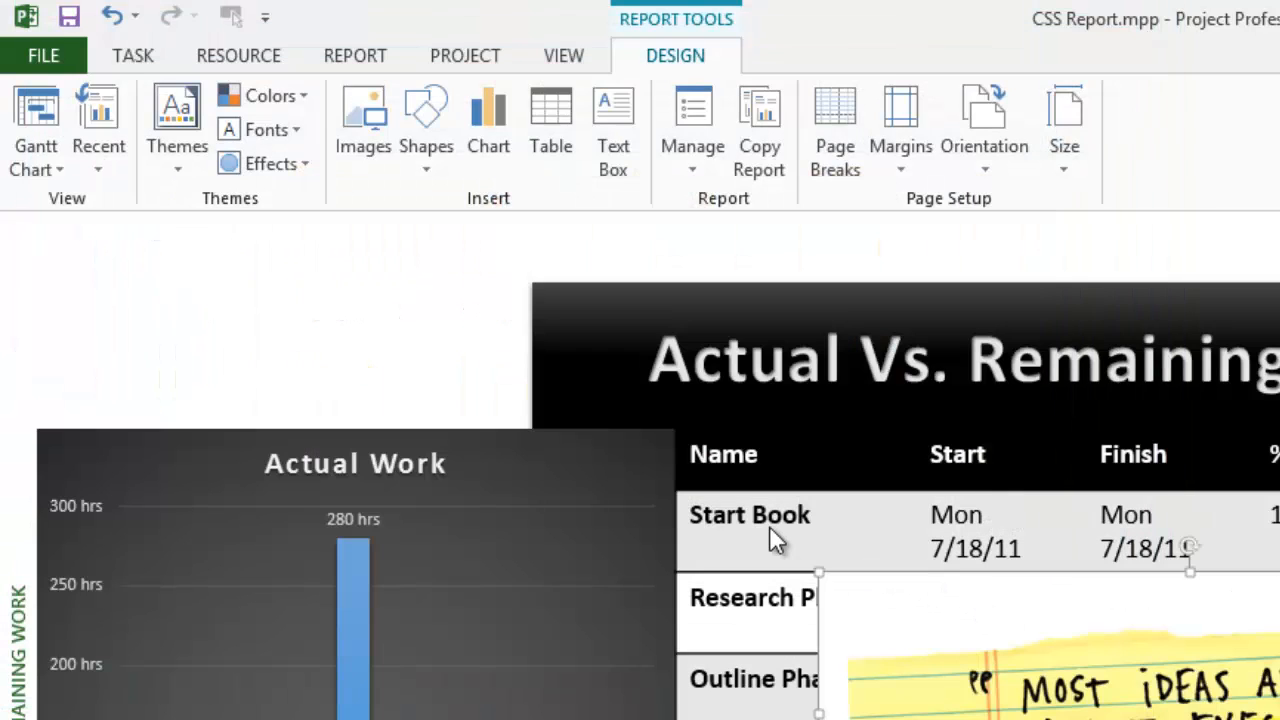
Step: Move the quote picture to the report's upper-left corner and shrink it to fit above the Actual Work chart
left_click_drag(978, 660, 177, 237)
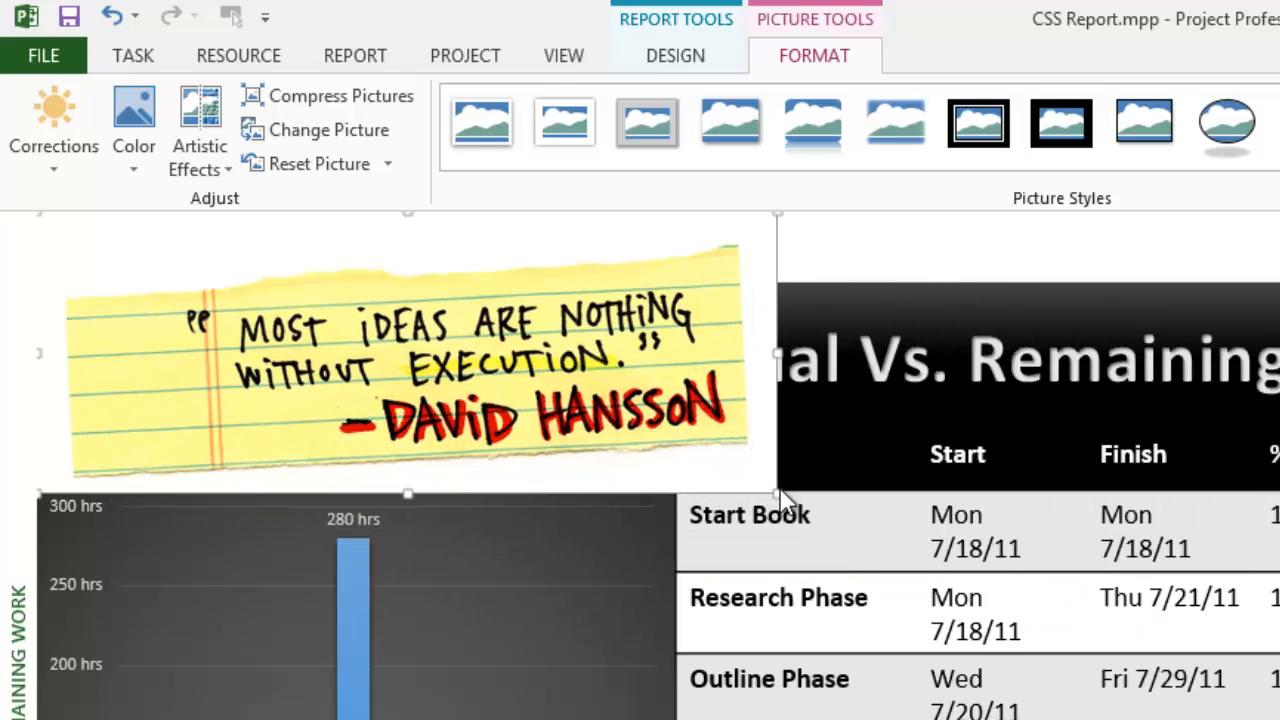
left_click_drag(780, 488, 446, 394)
left_click(1052, 153)
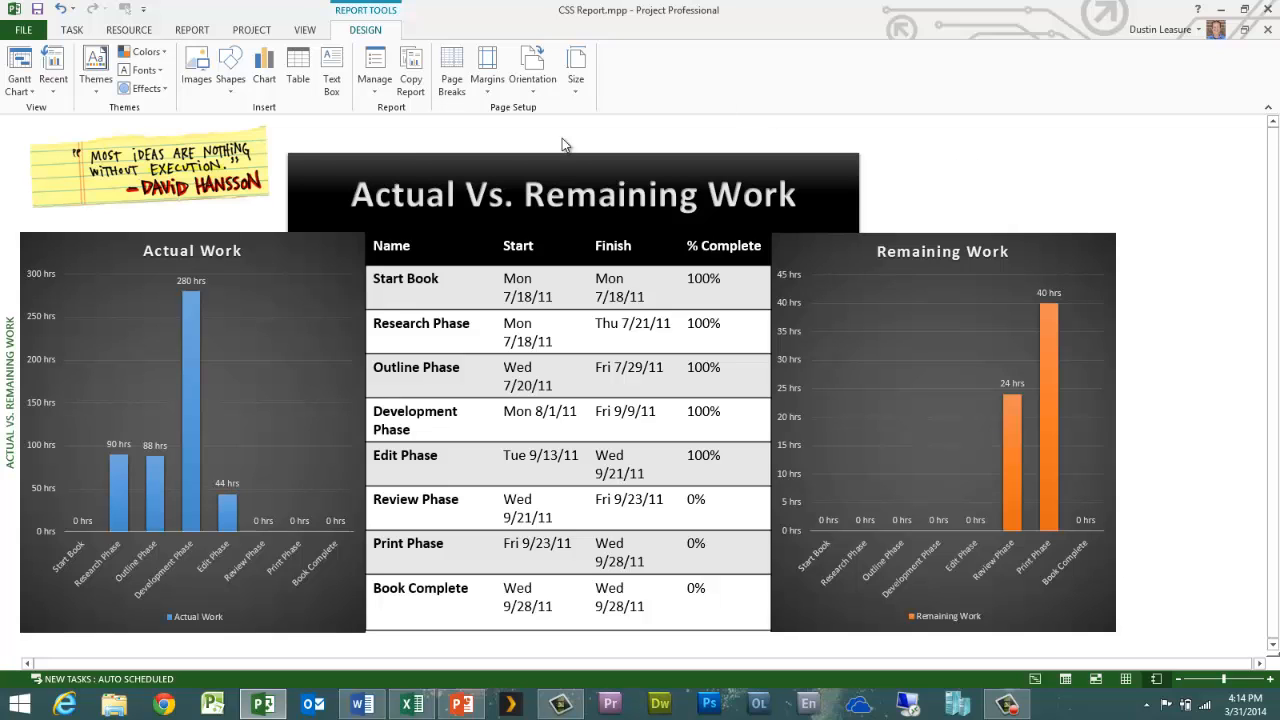
Step: Insert the picture MindMap.png from the Class Assets & Miscellaneous Class Stuff folder
left_click(198, 70)
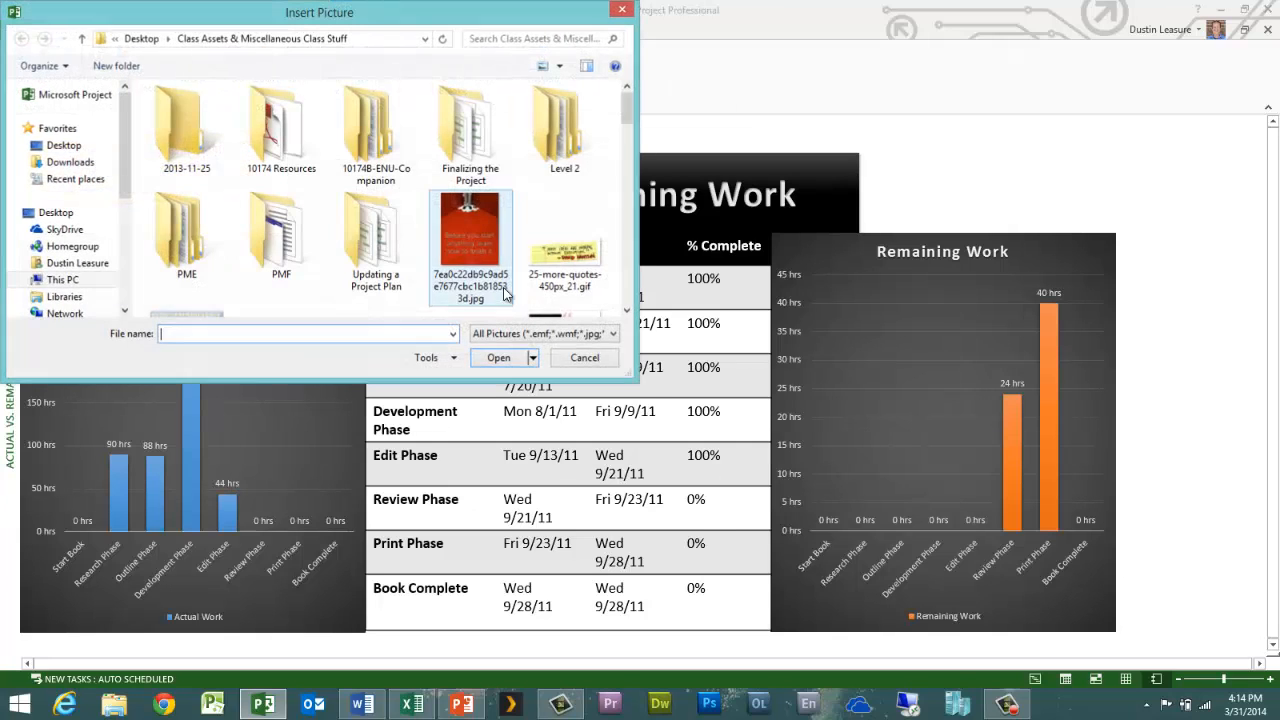
left_click(627, 312)
left_click(627, 312)
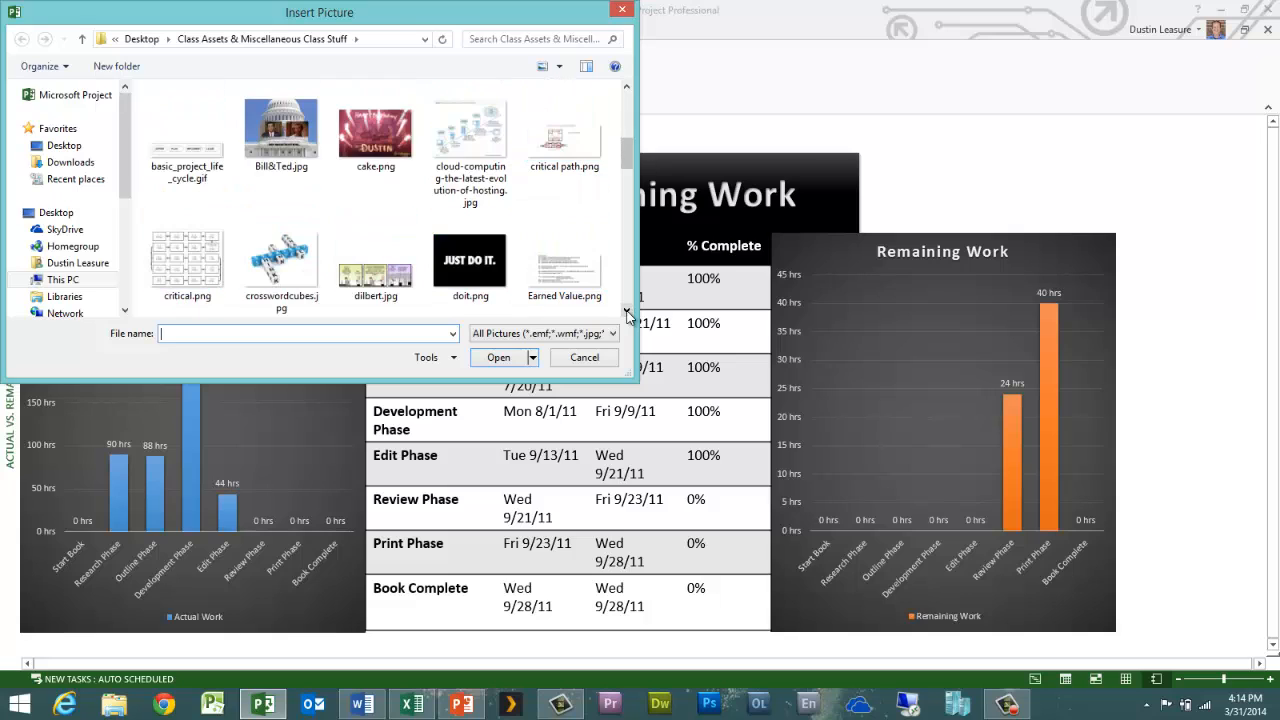
left_click(627, 312)
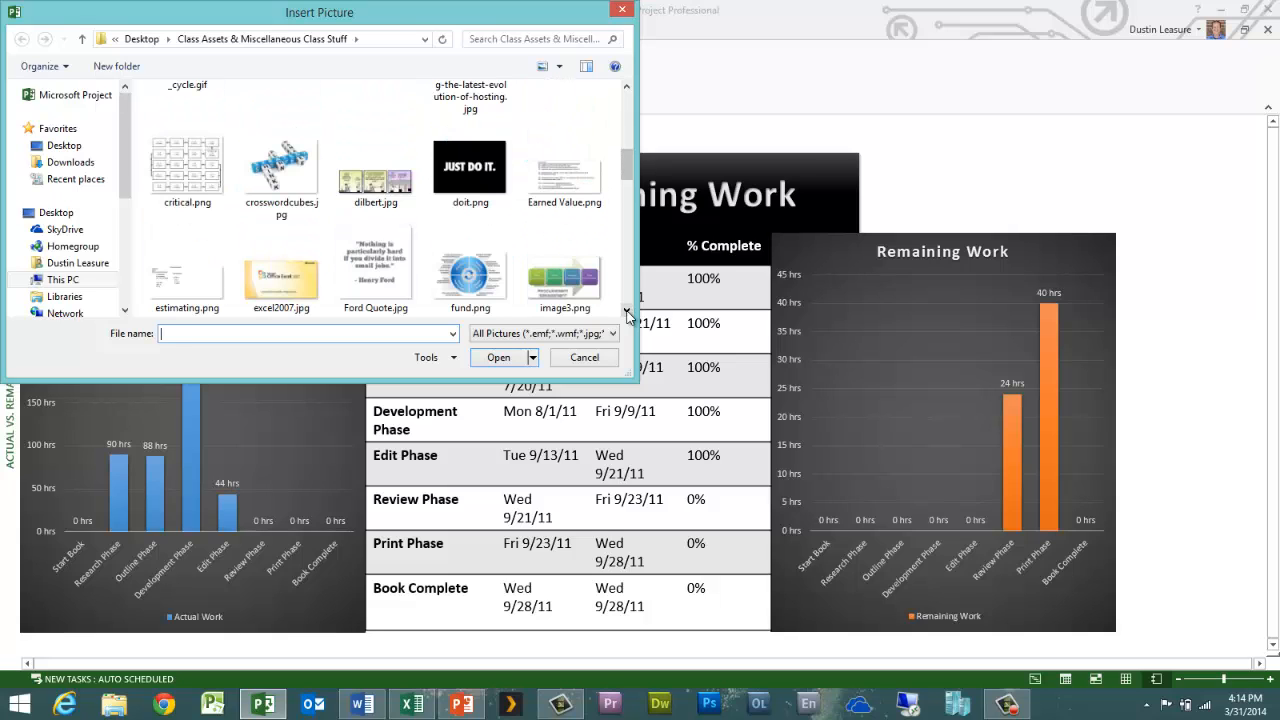
left_click(627, 312)
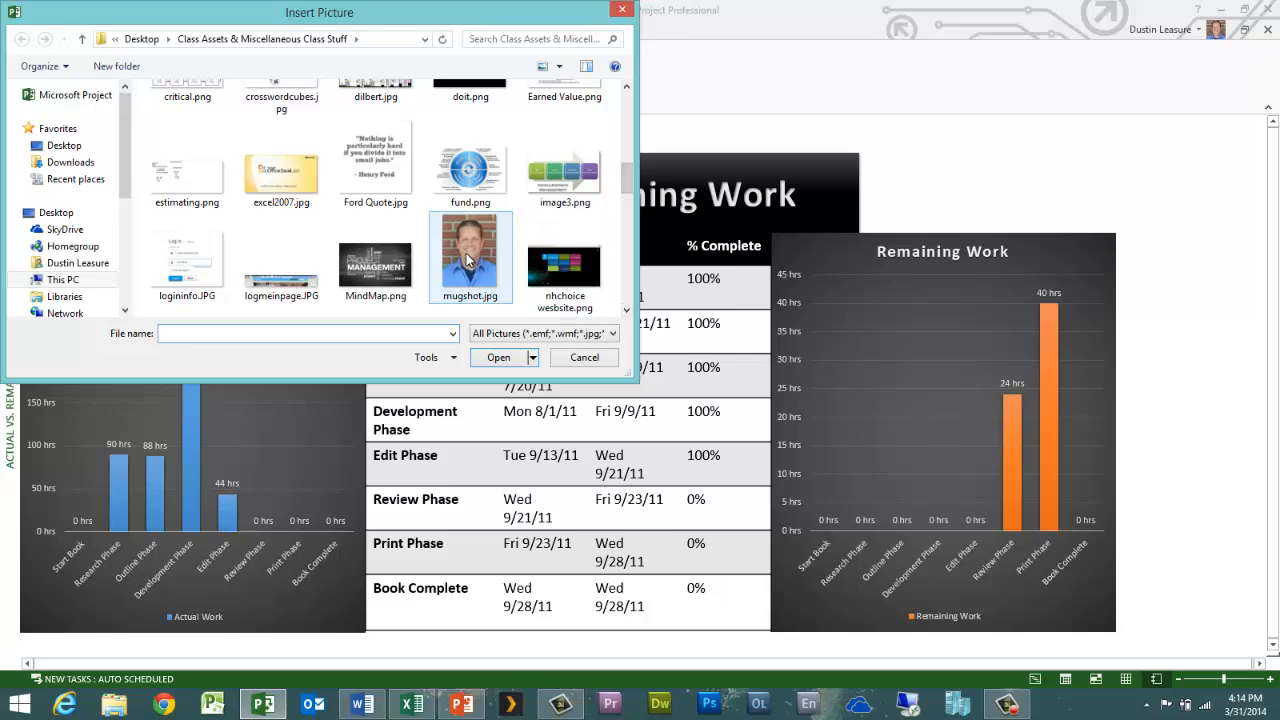
left_click(395, 265)
left_click(498, 357)
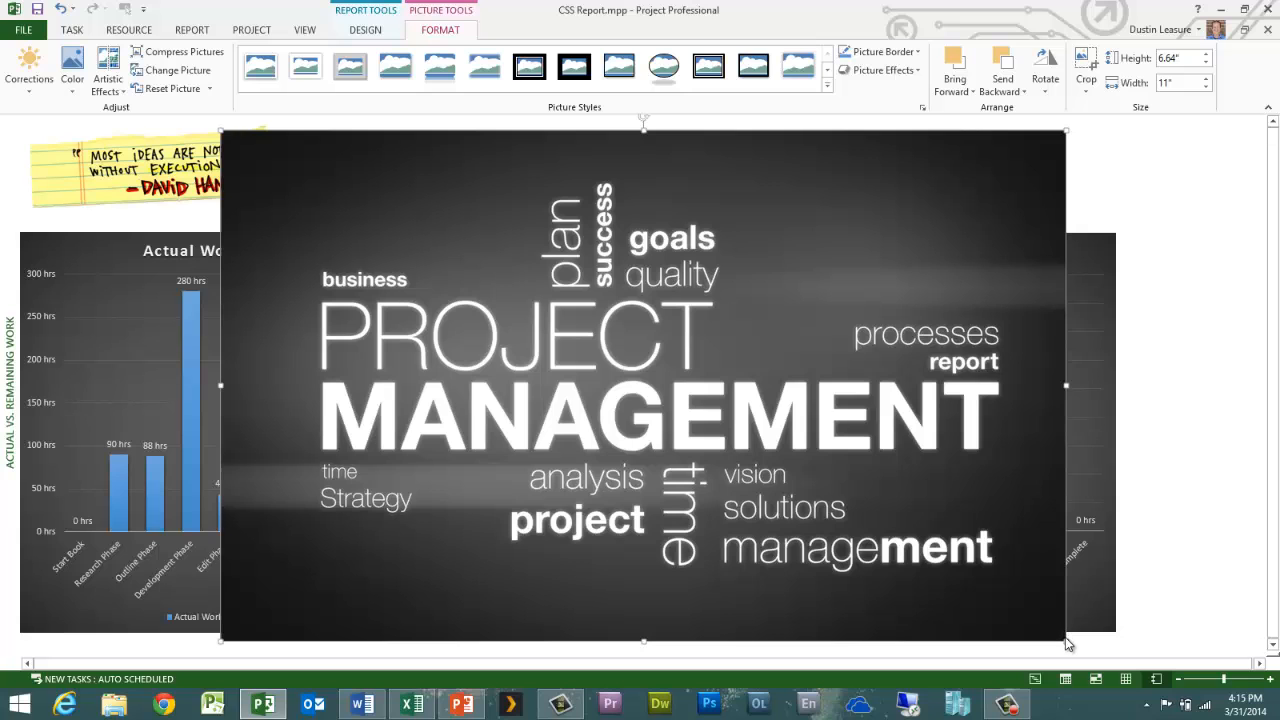
Step: Shrink the Project Management picture to about 1.56" high and fit it above the Remaining Work chart, flush against the title box
left_click_drag(1066, 643, 408, 236)
left_click_drag(302, 138, 872, 177)
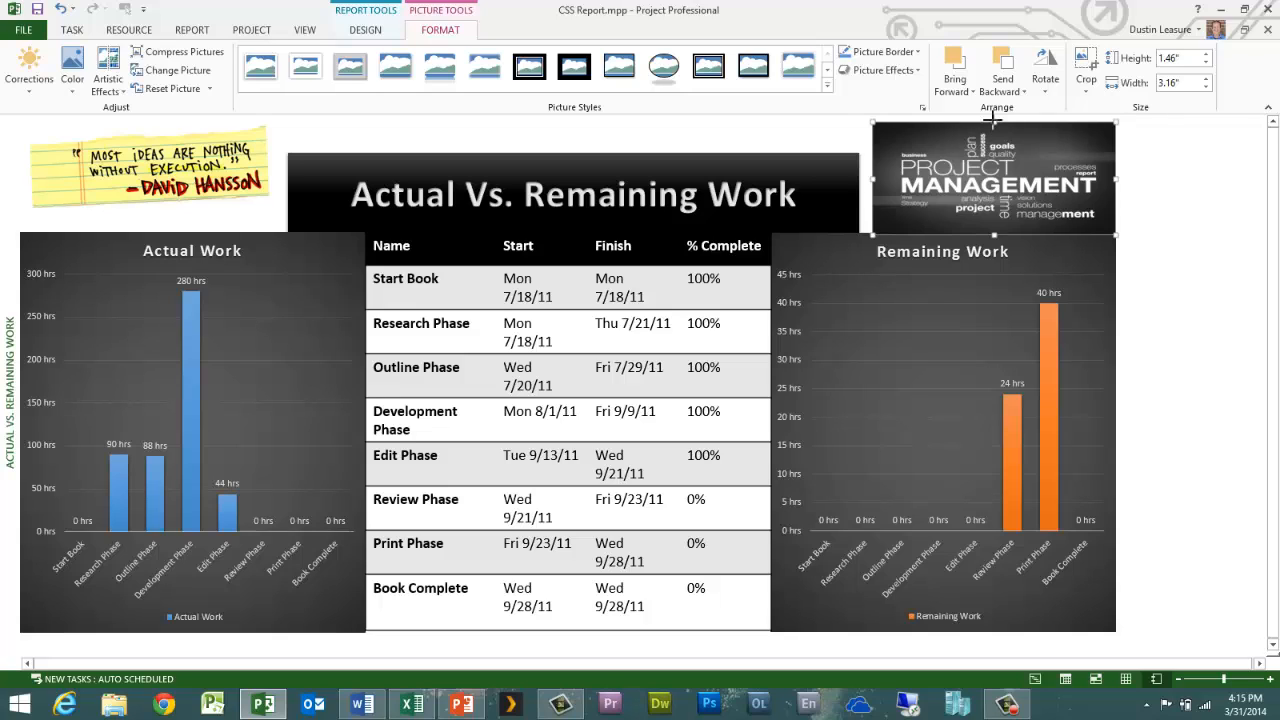
left_click_drag(992, 121, 992, 110)
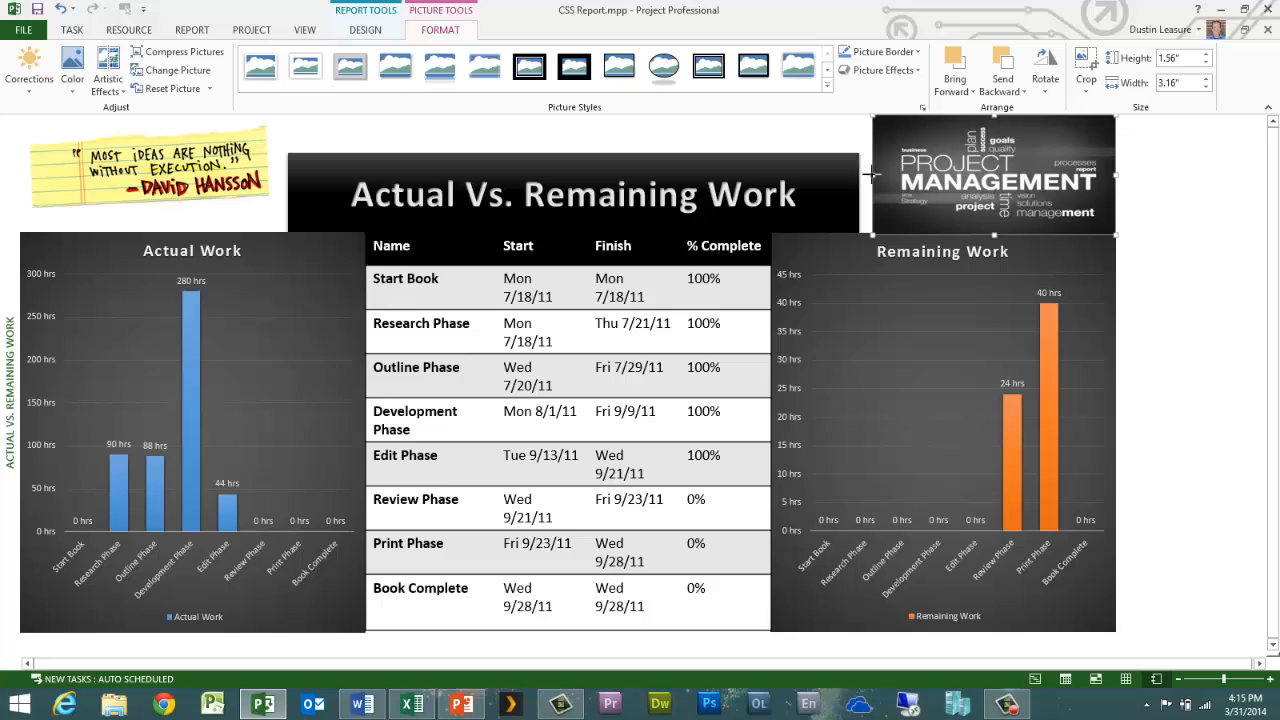
left_click_drag(870, 177, 859, 173)
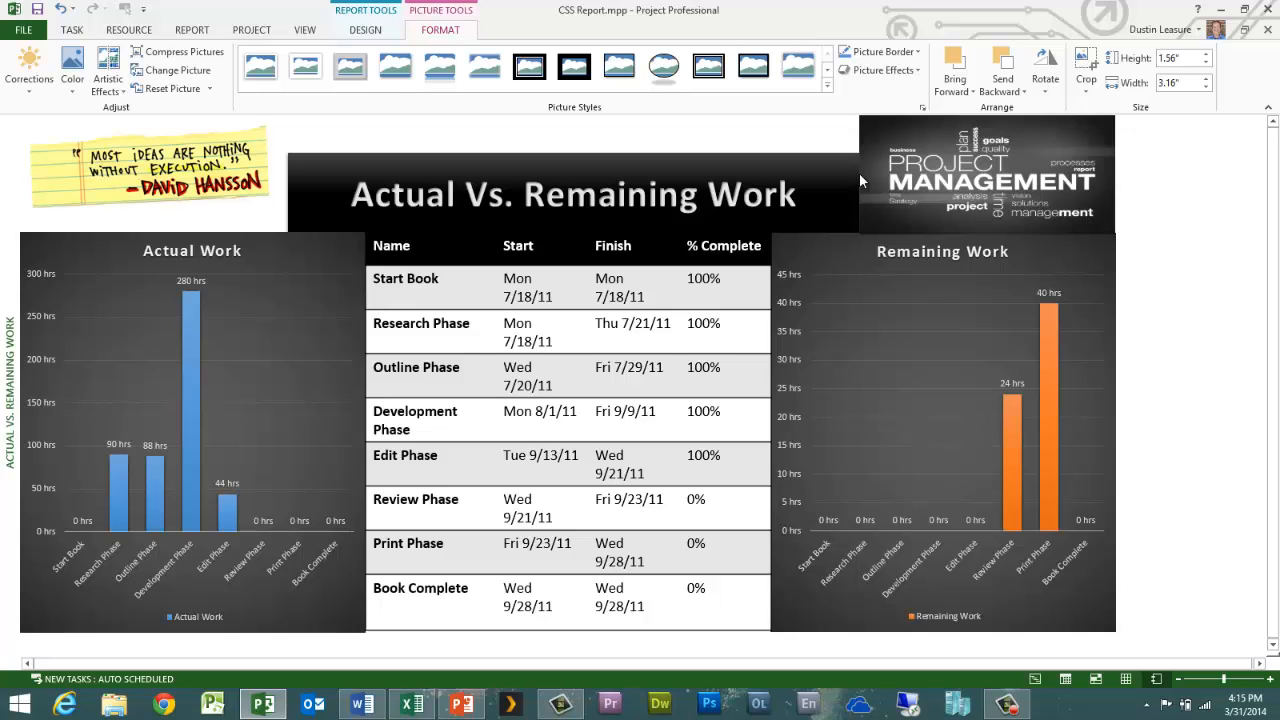
Step: Extend the title box upward to the report's top edge, level with the Project Management picture
left_click(624, 168)
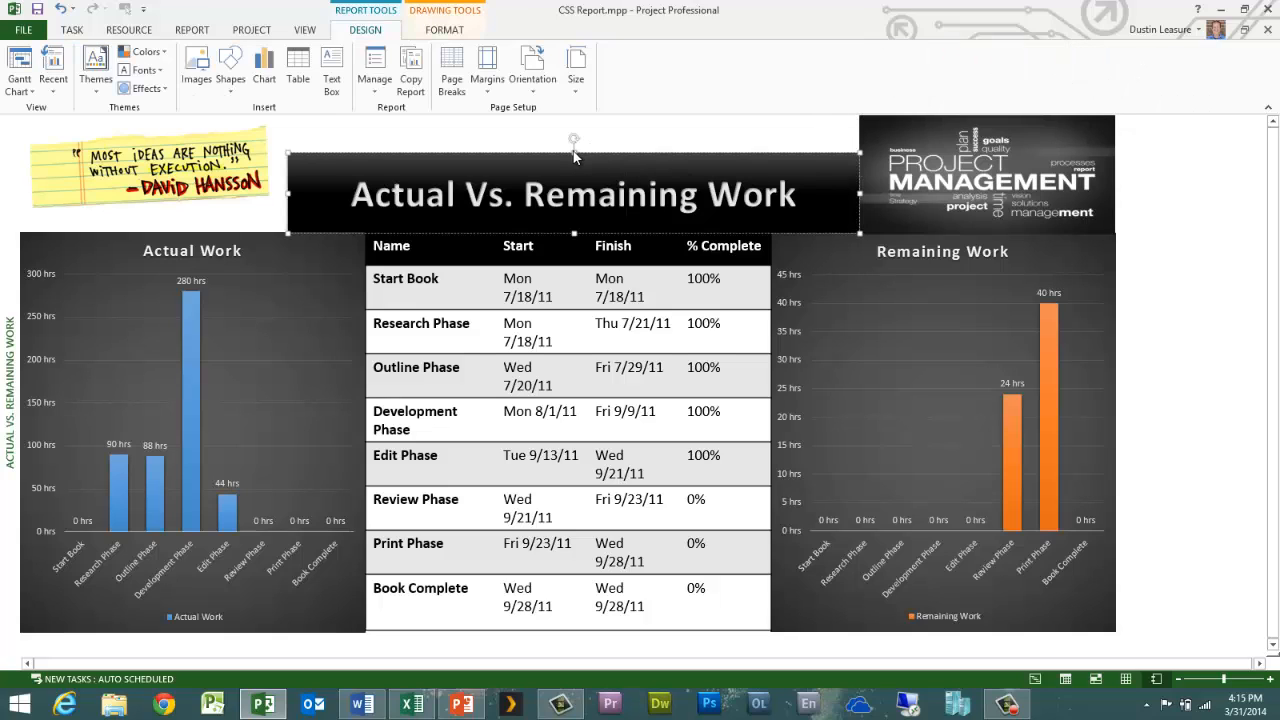
left_click_drag(574, 152, 571, 116)
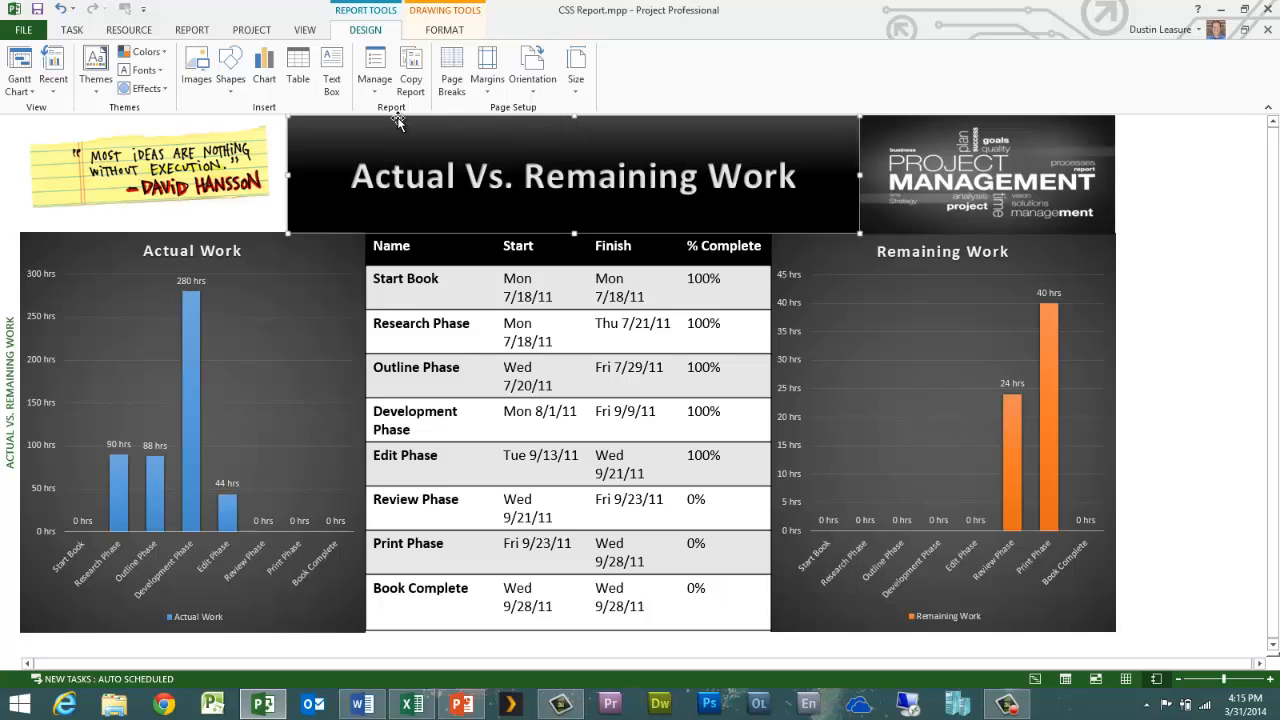
left_click(1175, 246)
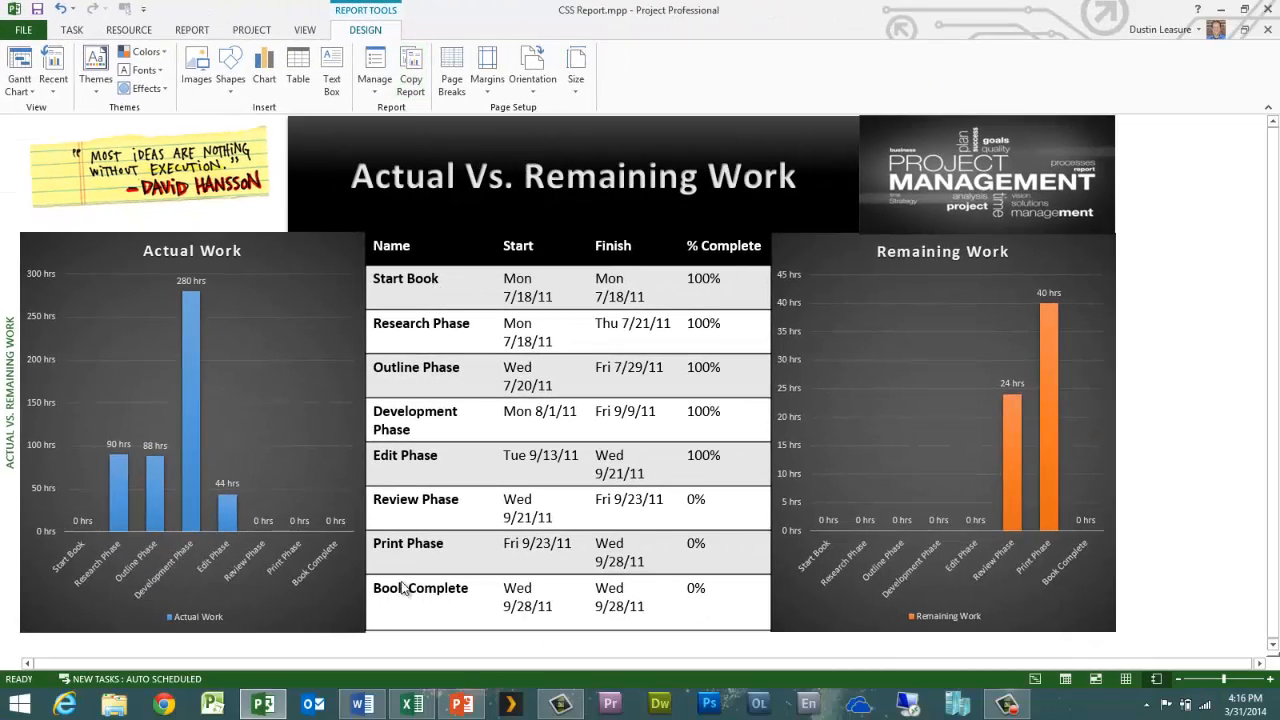
Step: Switch to PowerPoint, paste the copied report onto the blank slide, and select its Remaining Work chart
mouse_move(367, 707)
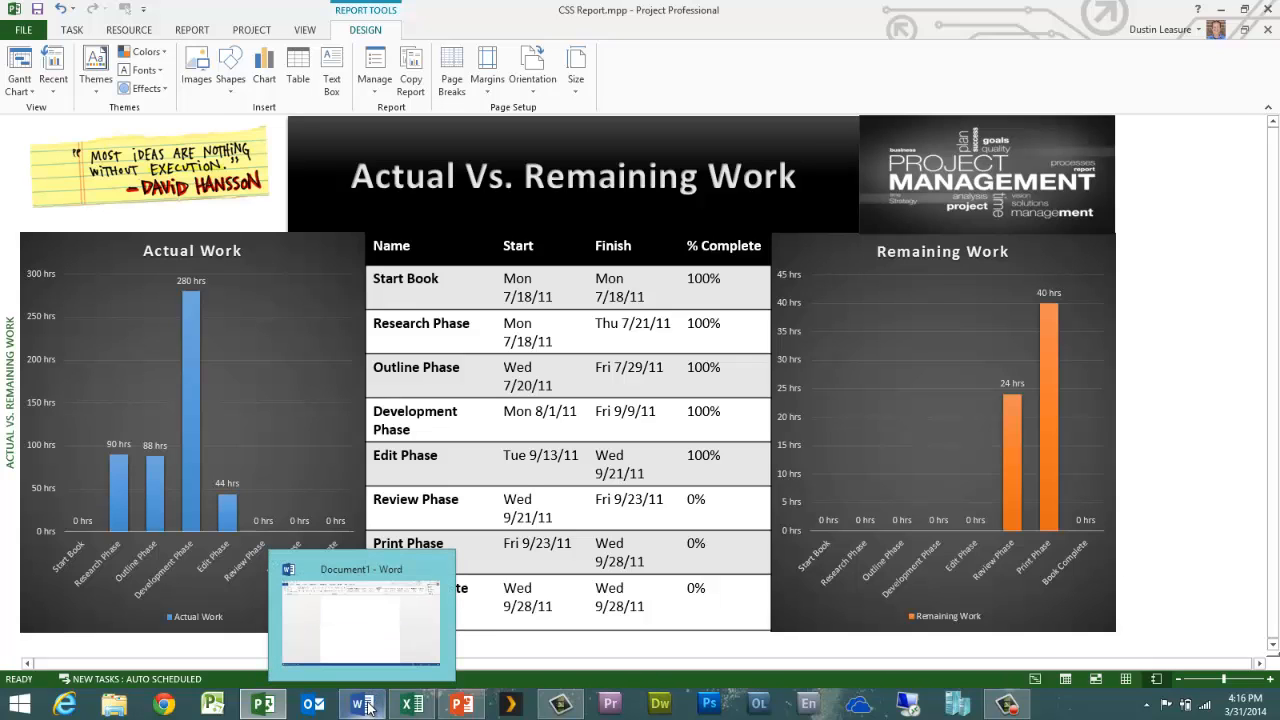
left_click(459, 706)
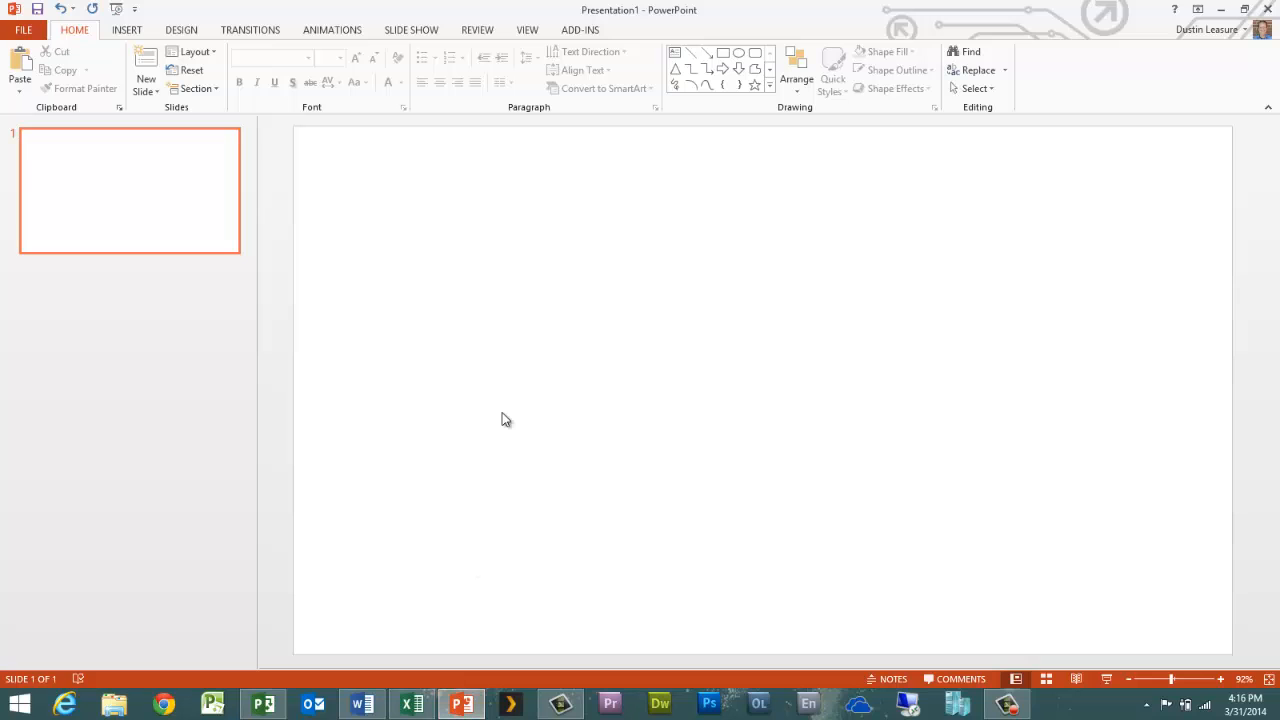
key("ctrl+v")
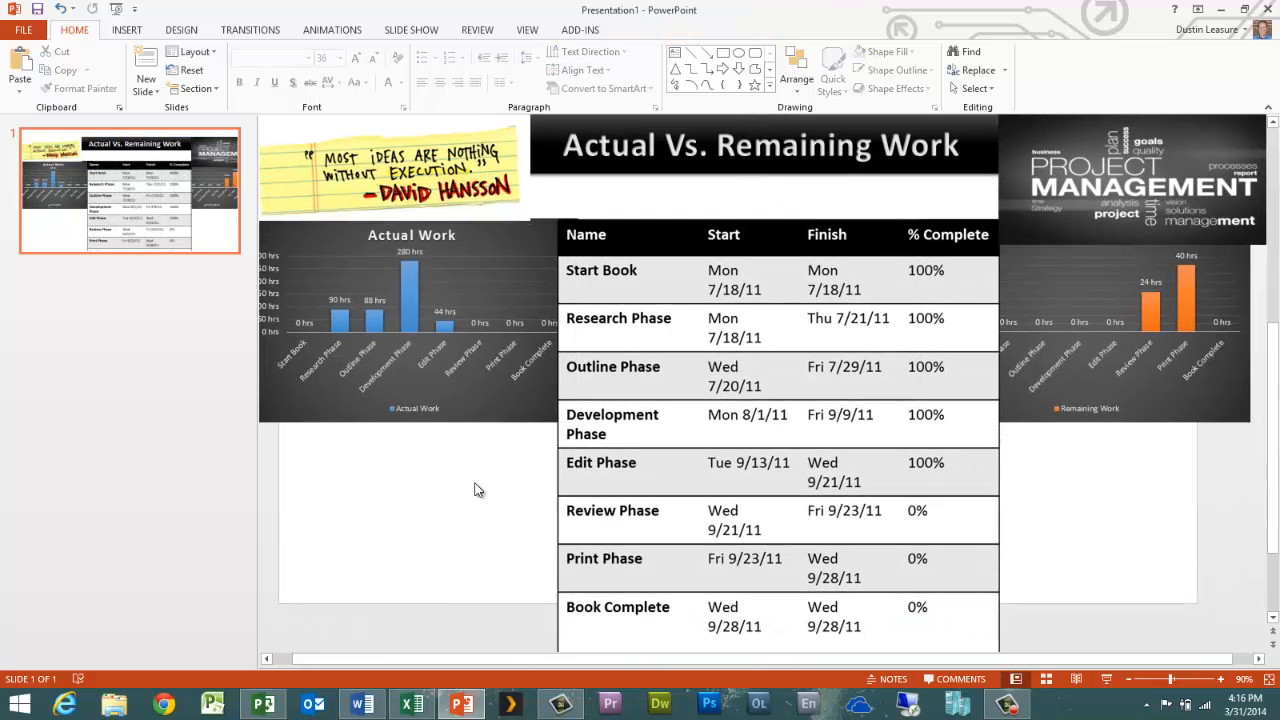
left_click(1071, 401)
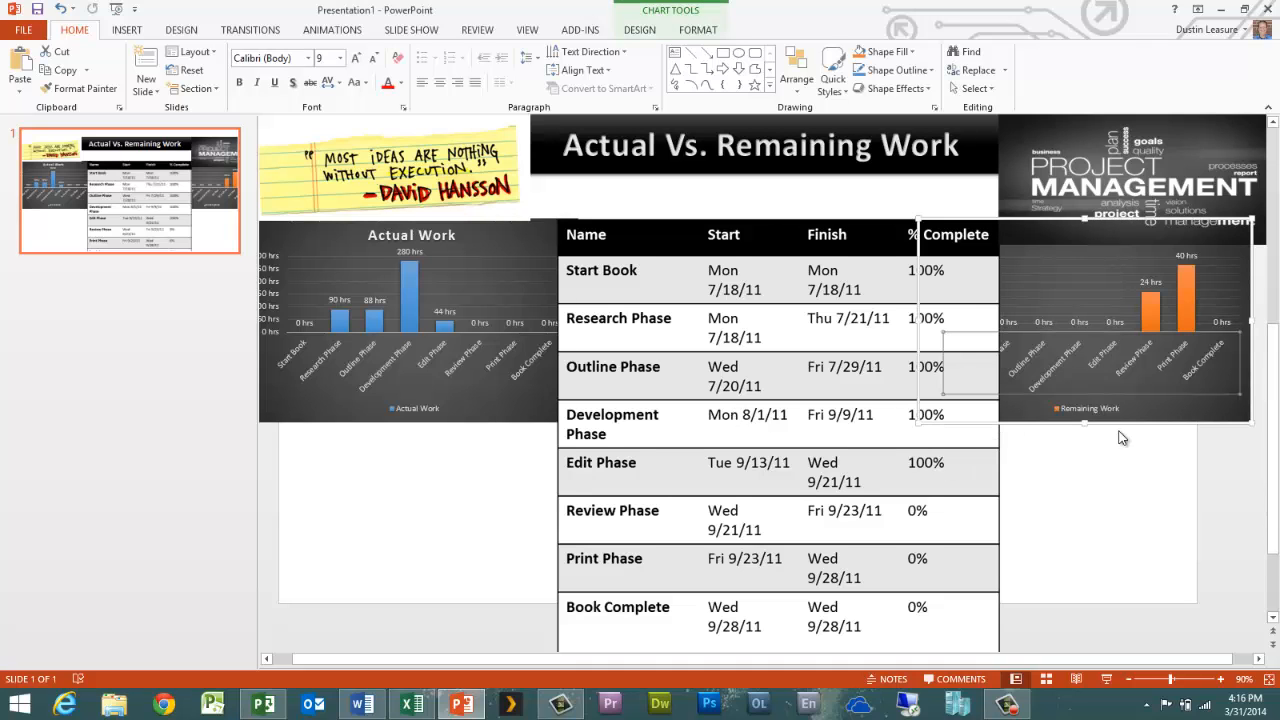